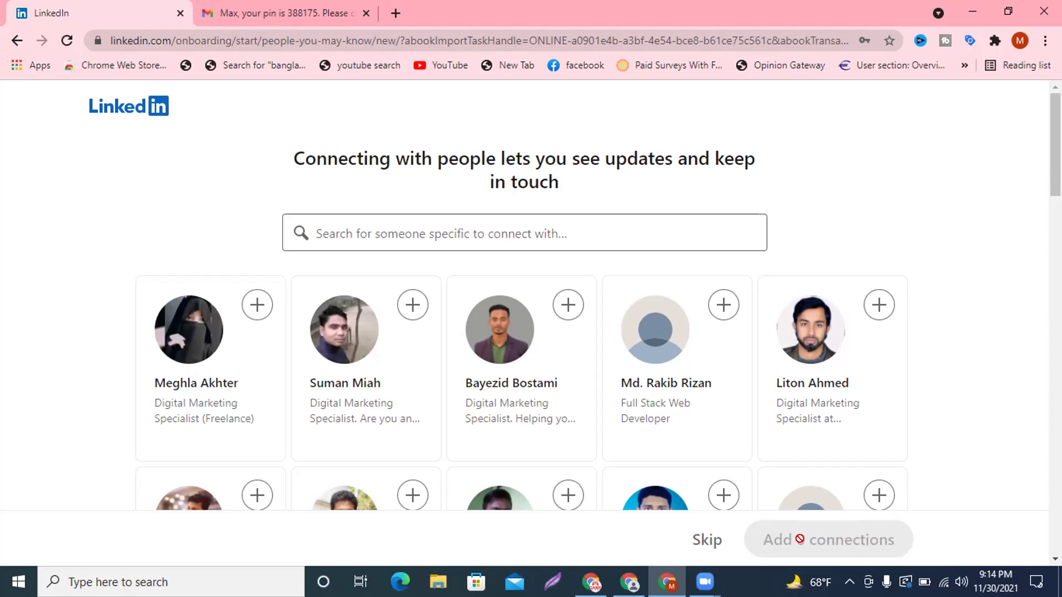
Skip the add-connections and profile-photo onboarding steps.
left_click(697, 544)
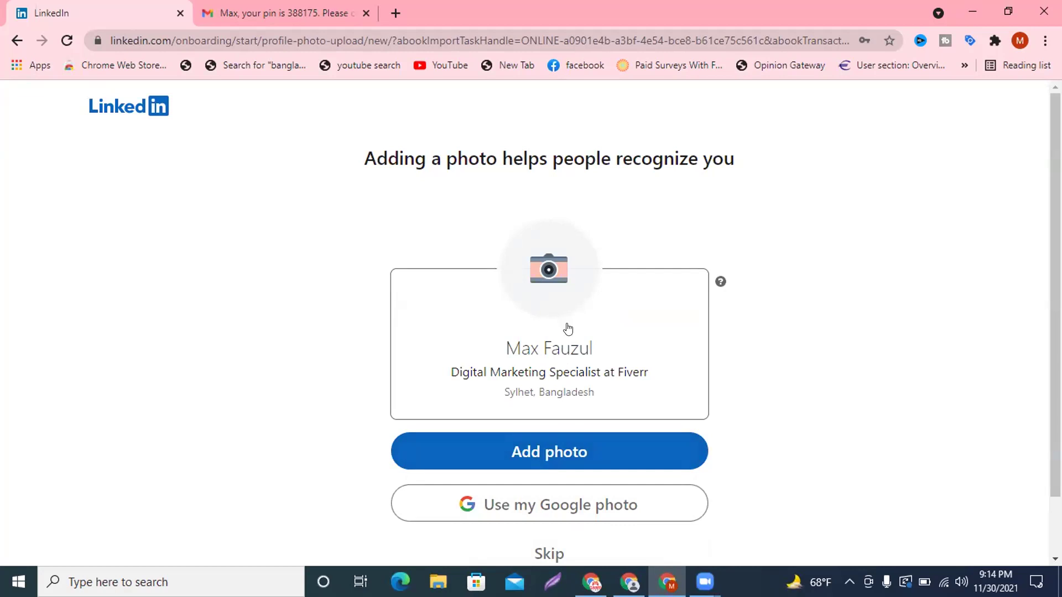
scroll(564, 330, "down", 2)
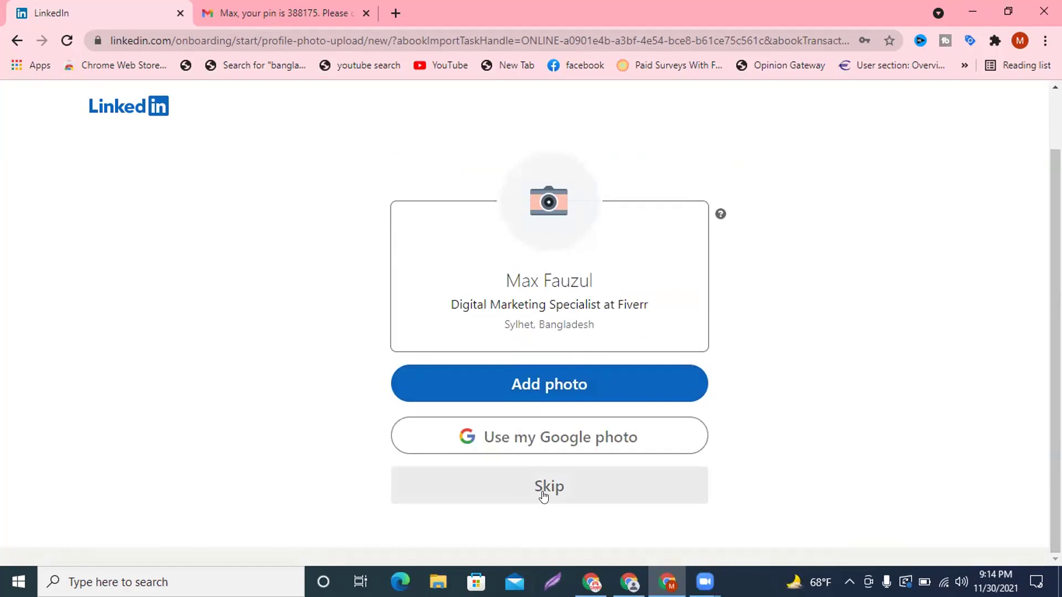
left_click(545, 490)
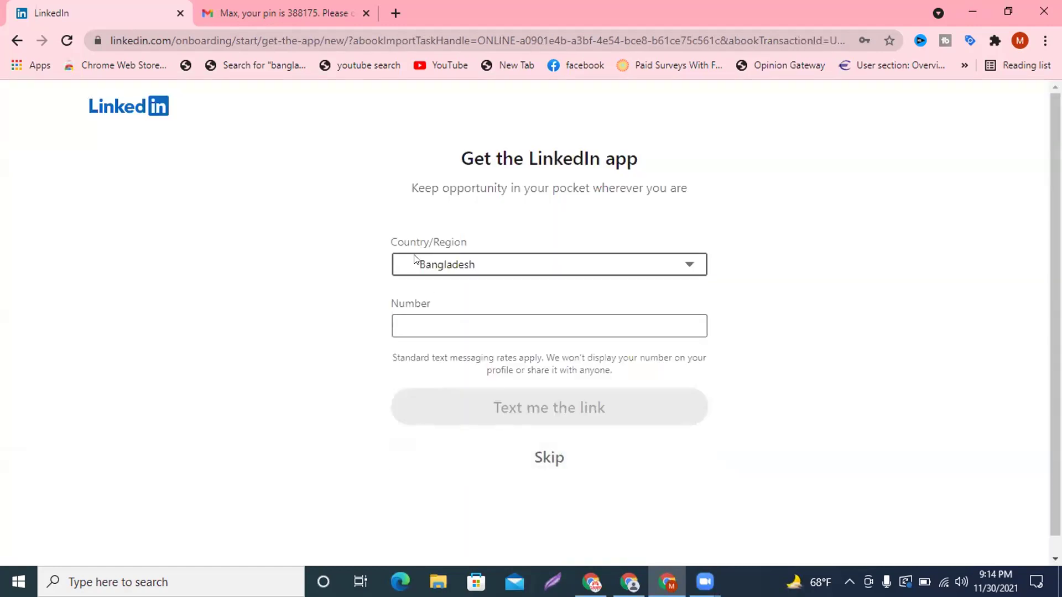
Leave the phone Number field blank on the Get the LinkedIn app step.
left_click(434, 320)
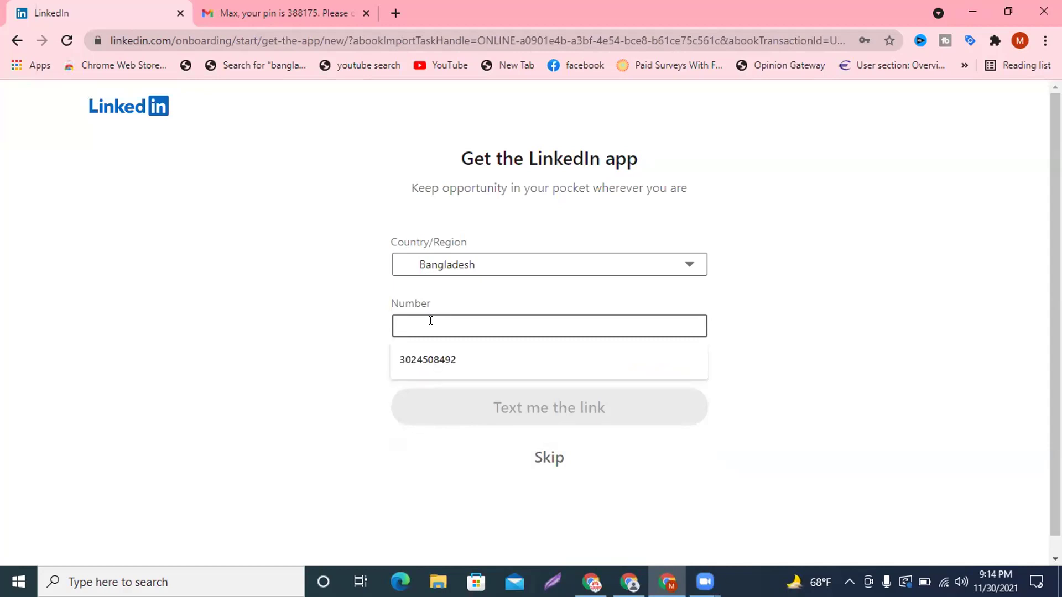
left_click(331, 333)
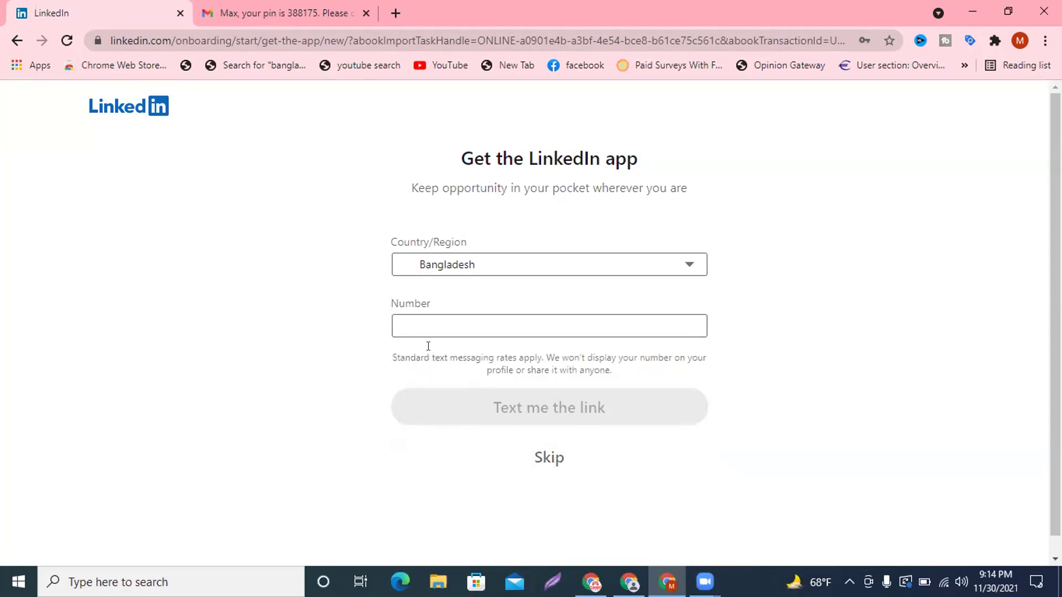
left_click(407, 331)
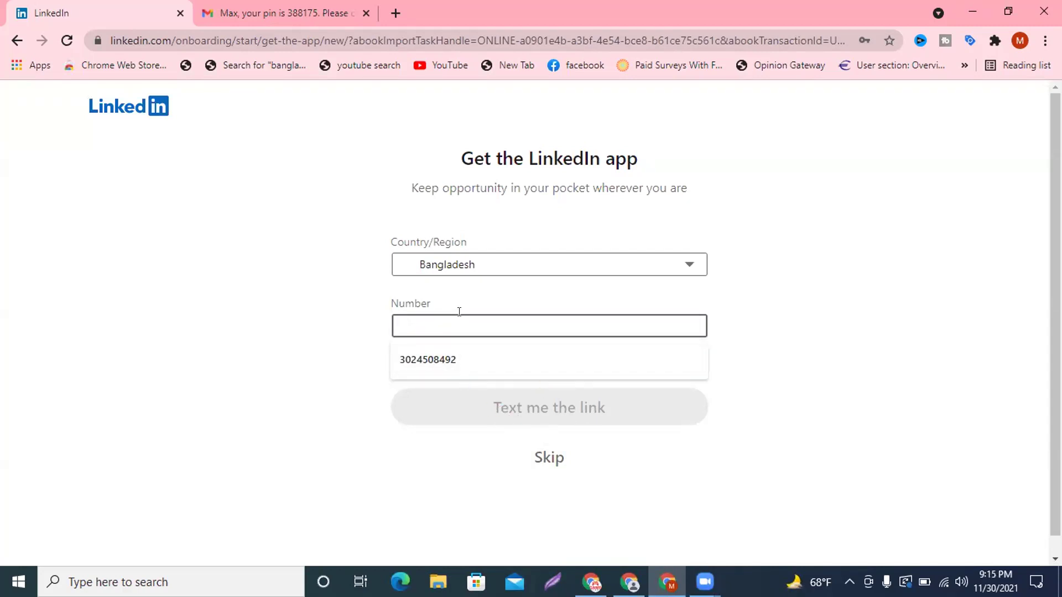
left_click(742, 465)
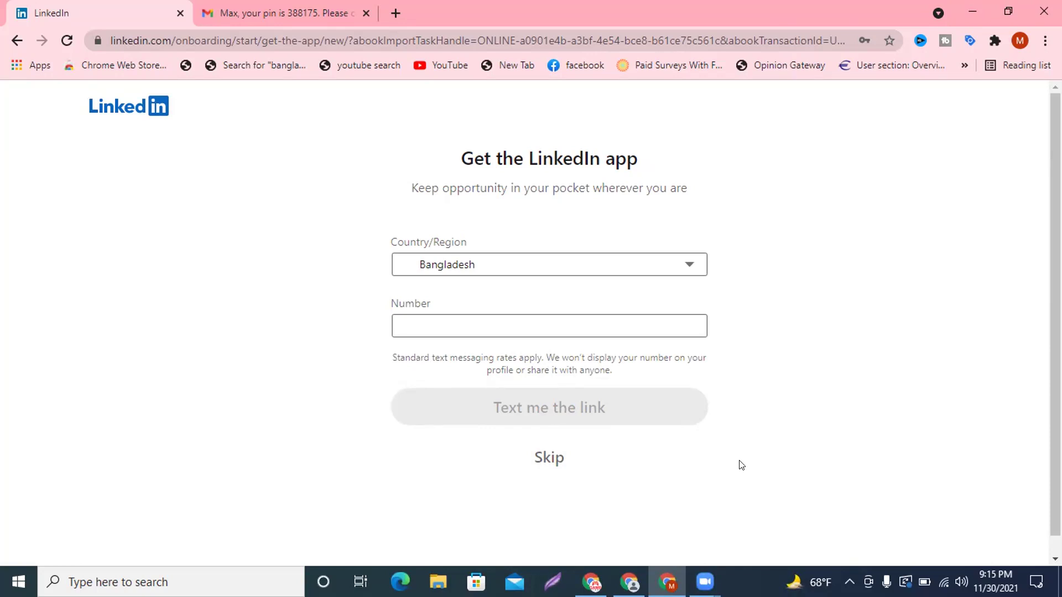
Skip the mobile app step and scroll past the follow recommendations without following anyone.
left_click(556, 468)
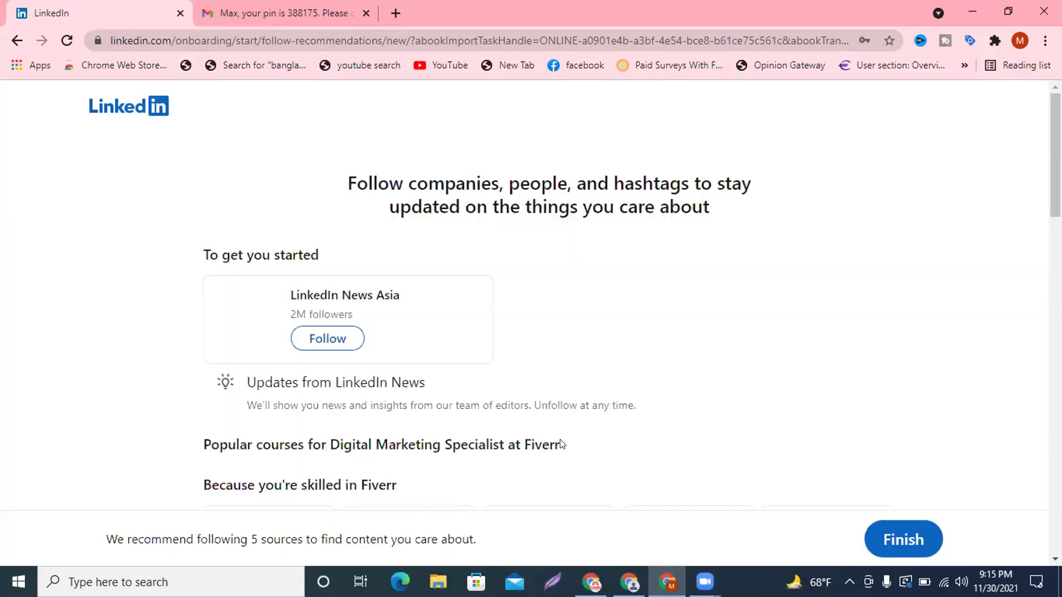
scroll(599, 376, "down", 5)
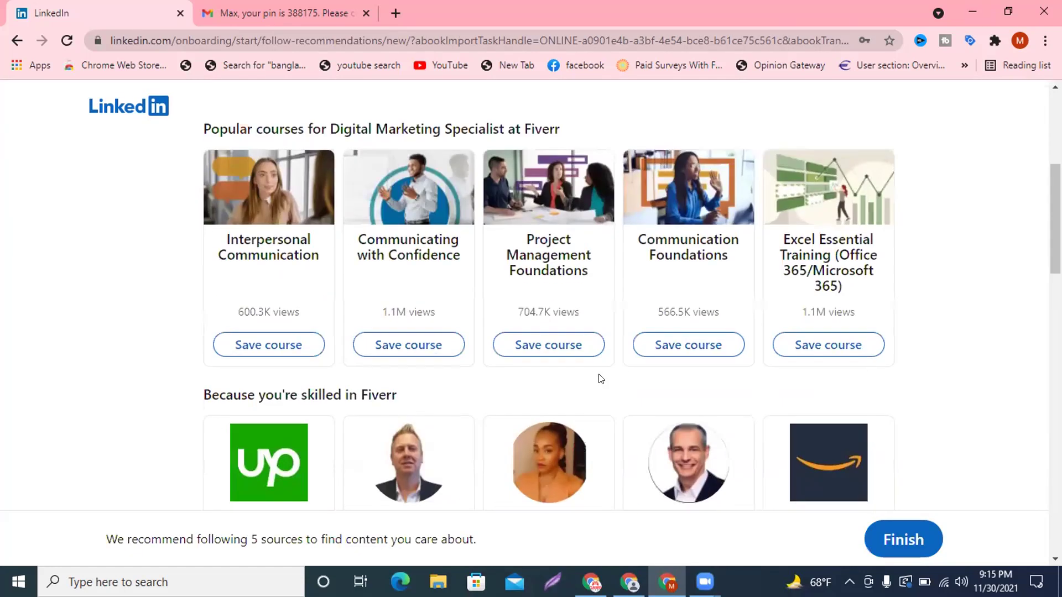
scroll(601, 379, "down", 15)
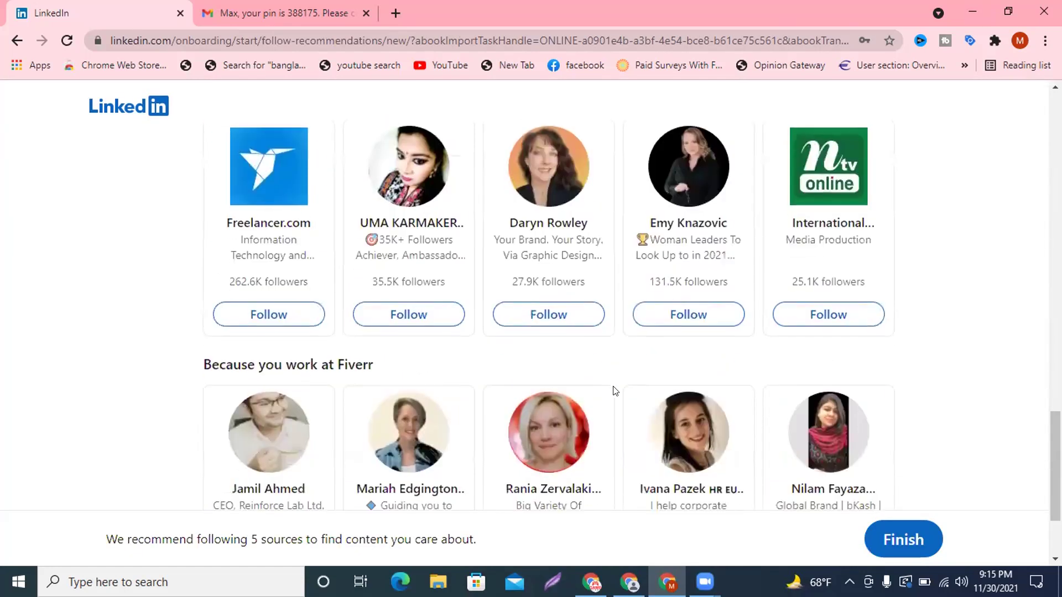
scroll(614, 392, "down", 3)
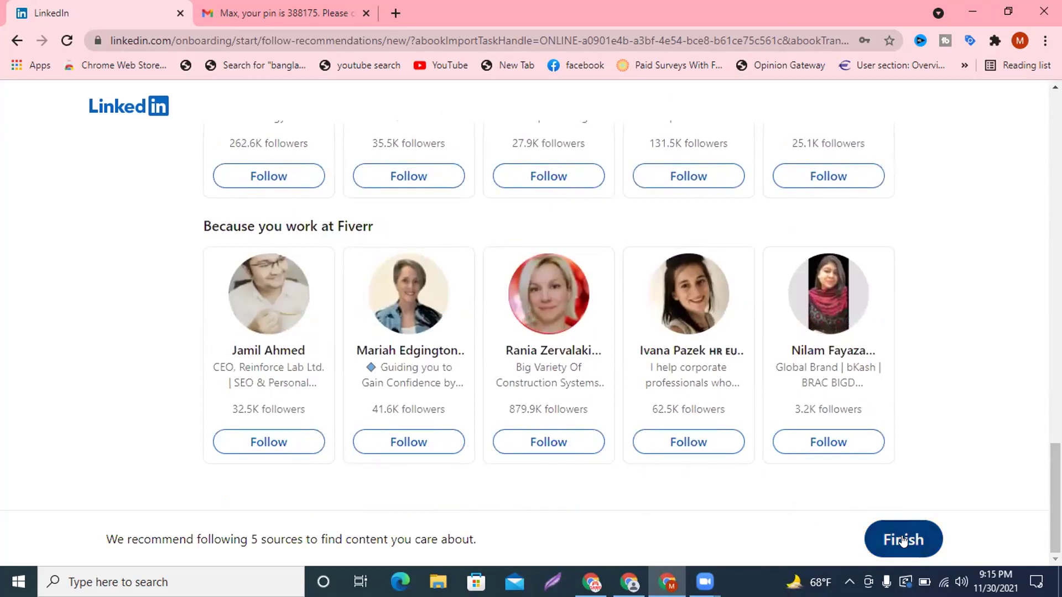
Finish onboarding to reach the home feed, then expand and collapse the Messaging panel.
left_click(903, 539)
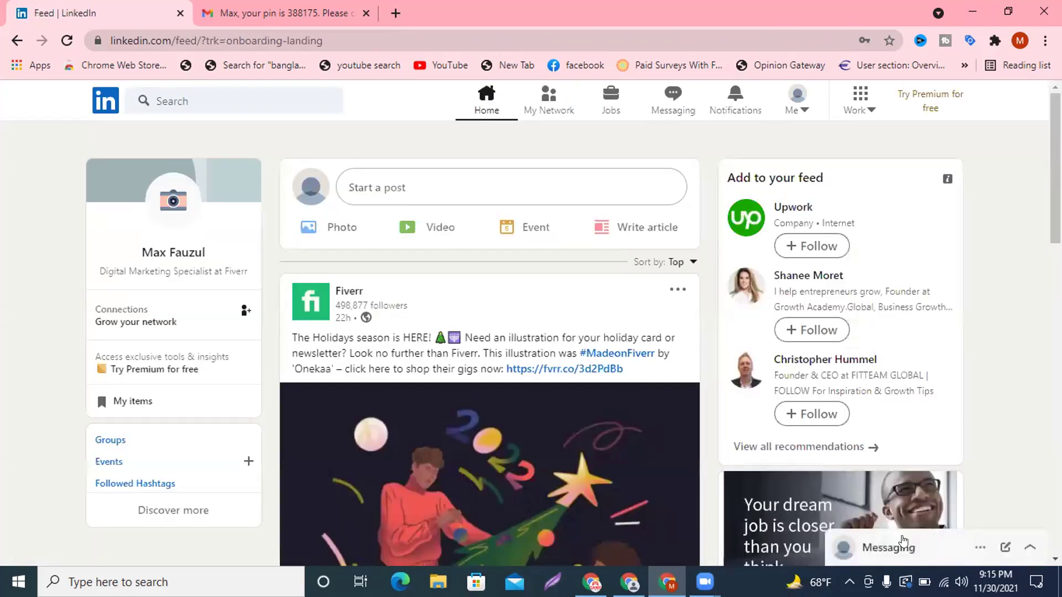
left_click(903, 541)
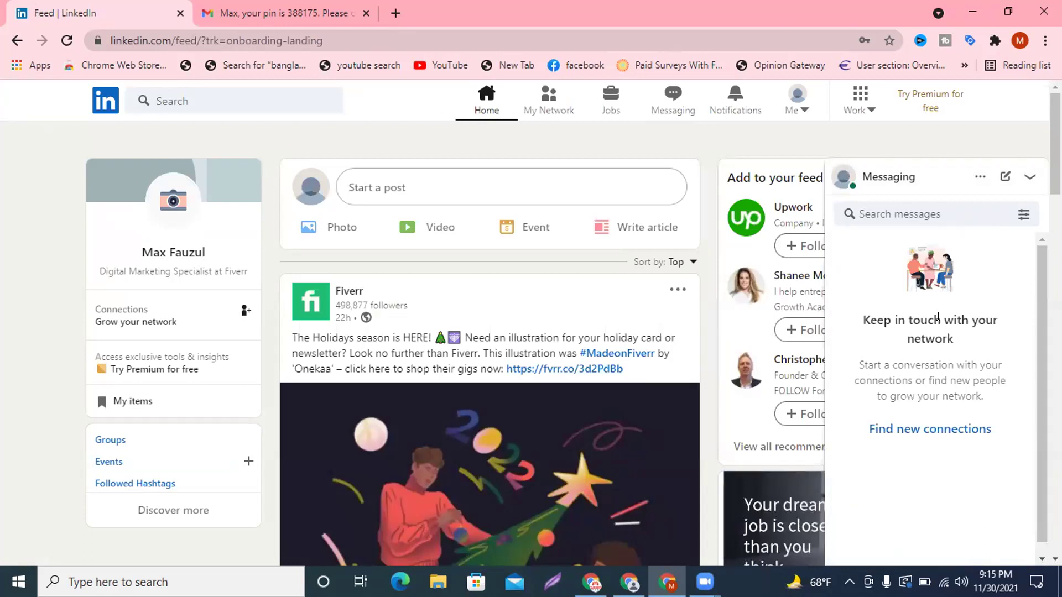
left_click(1030, 176)
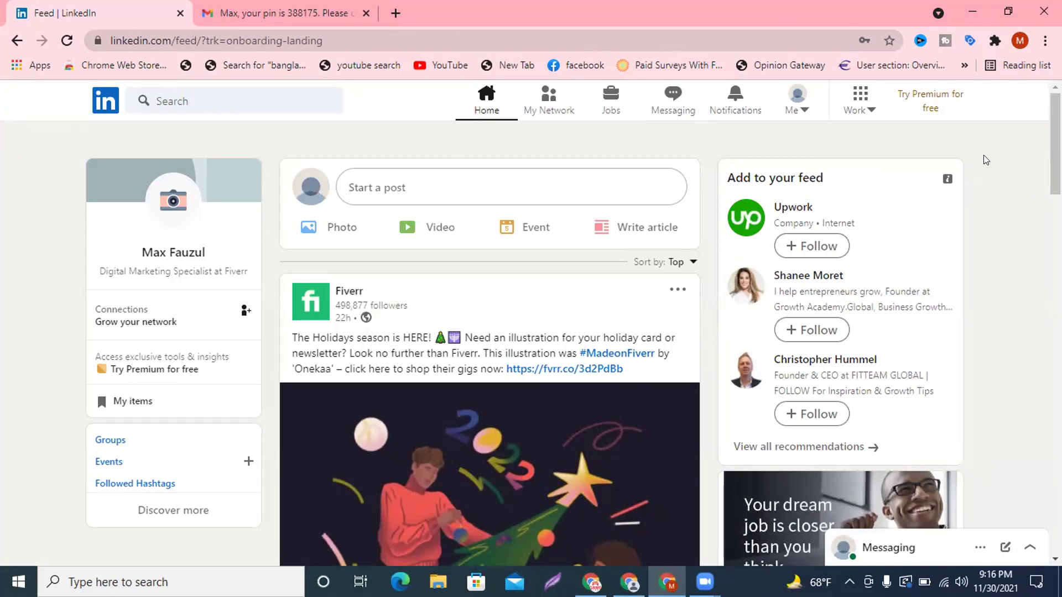
Open your own profile from the Me menu and dismiss the profile-visibility notice.
left_click(790, 105)
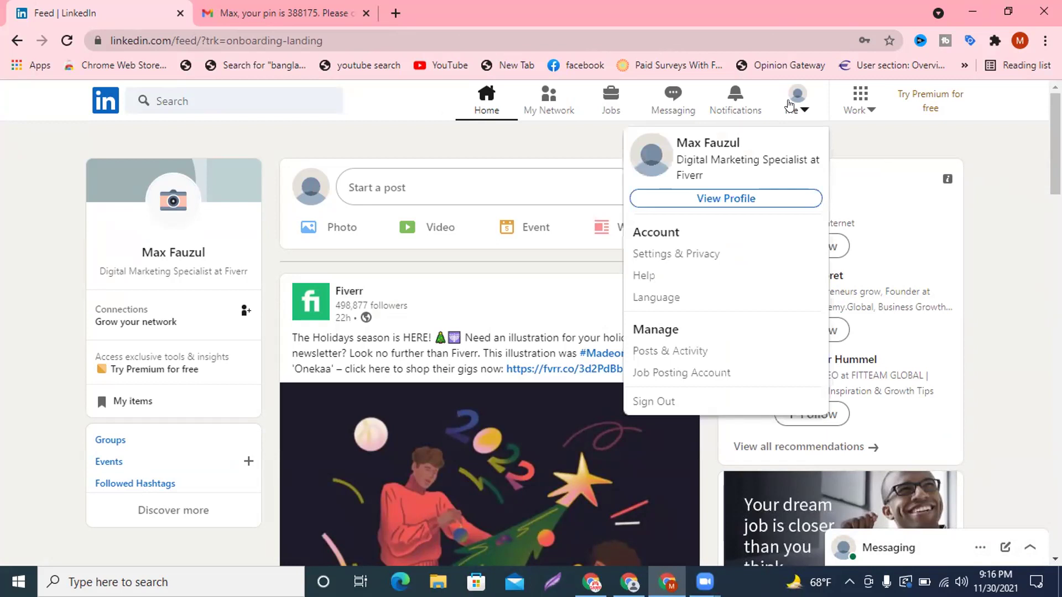
left_click(720, 198)
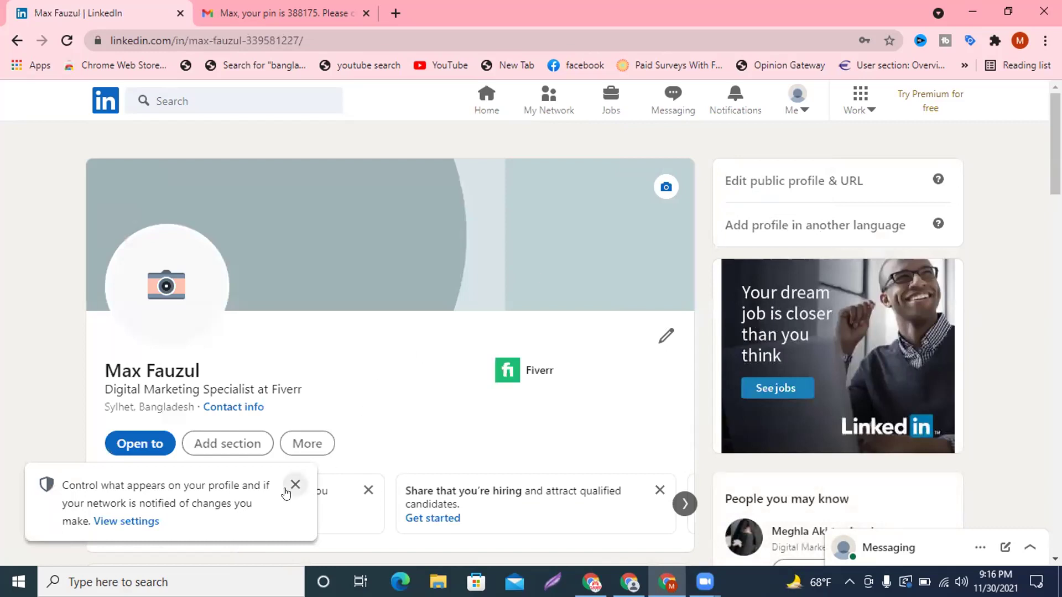
left_click(289, 489)
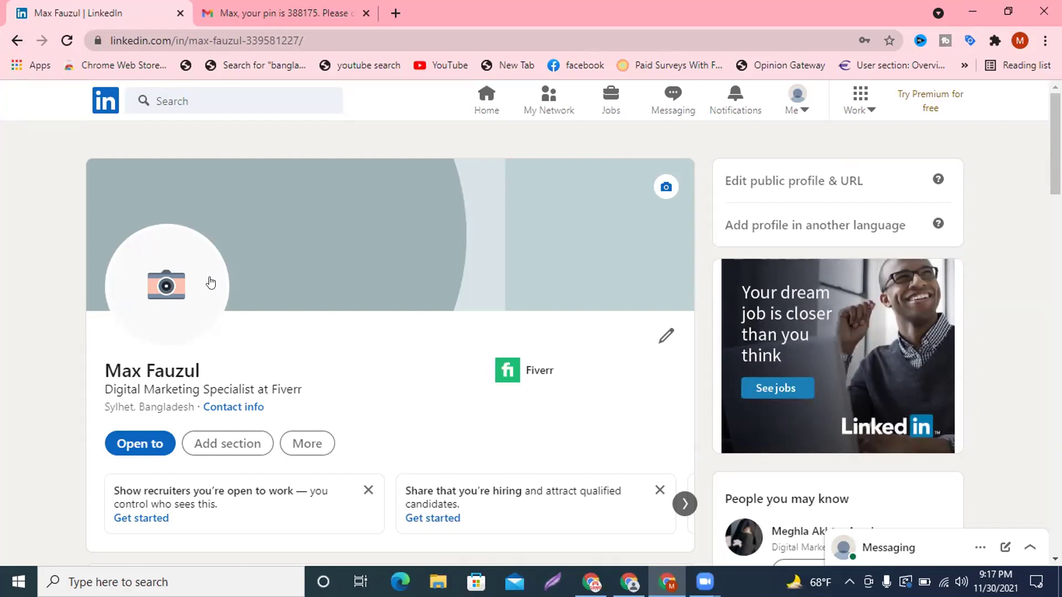
Upload the orange shopping-cart logo PNG from Downloads and save it as the profile photo.
left_click(163, 293)
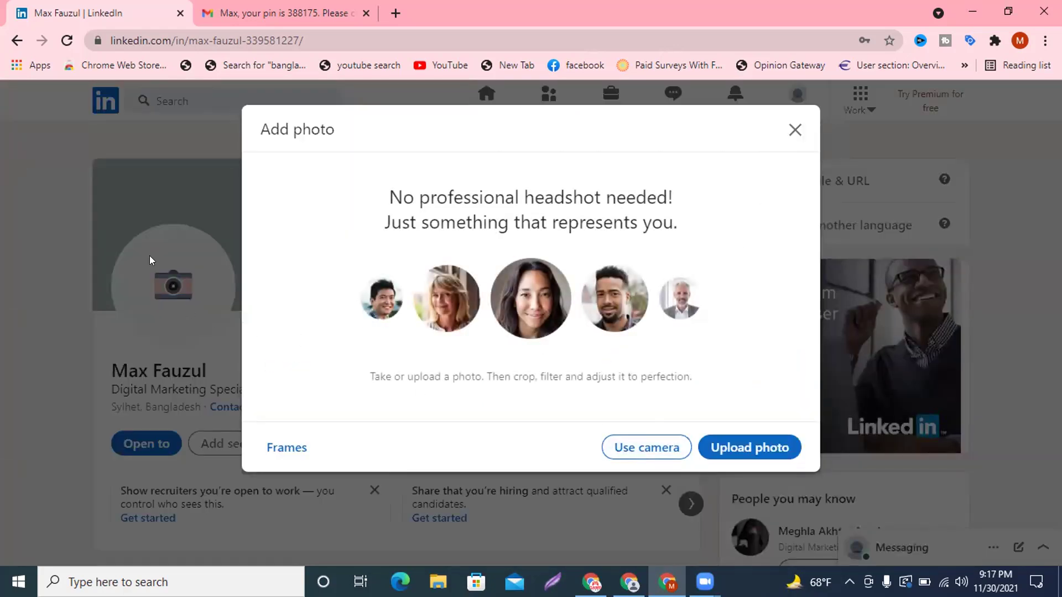
left_click(727, 448)
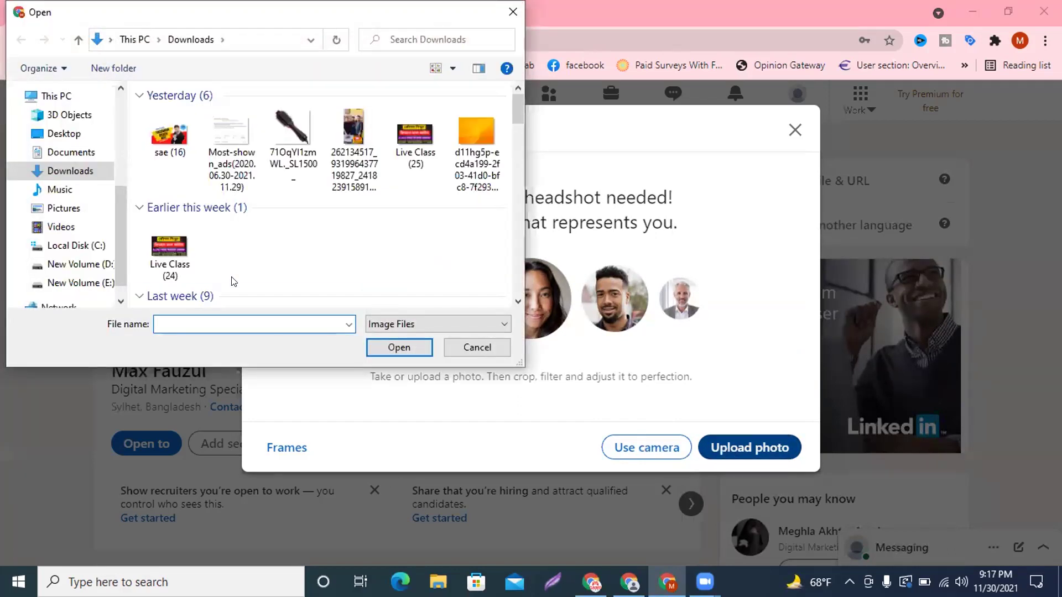
scroll(282, 203, "down", 5)
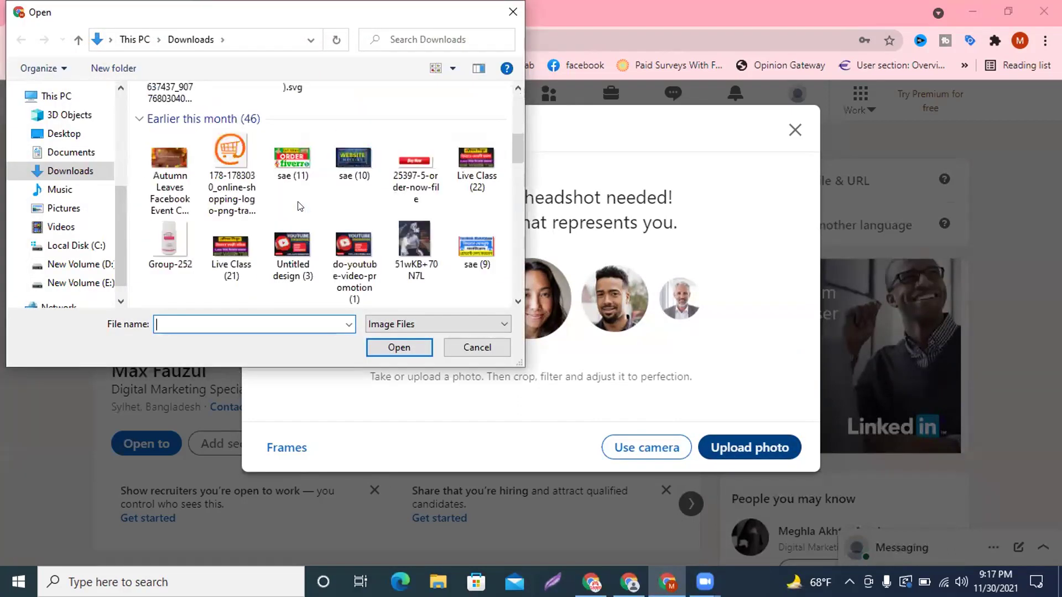
left_click(236, 161)
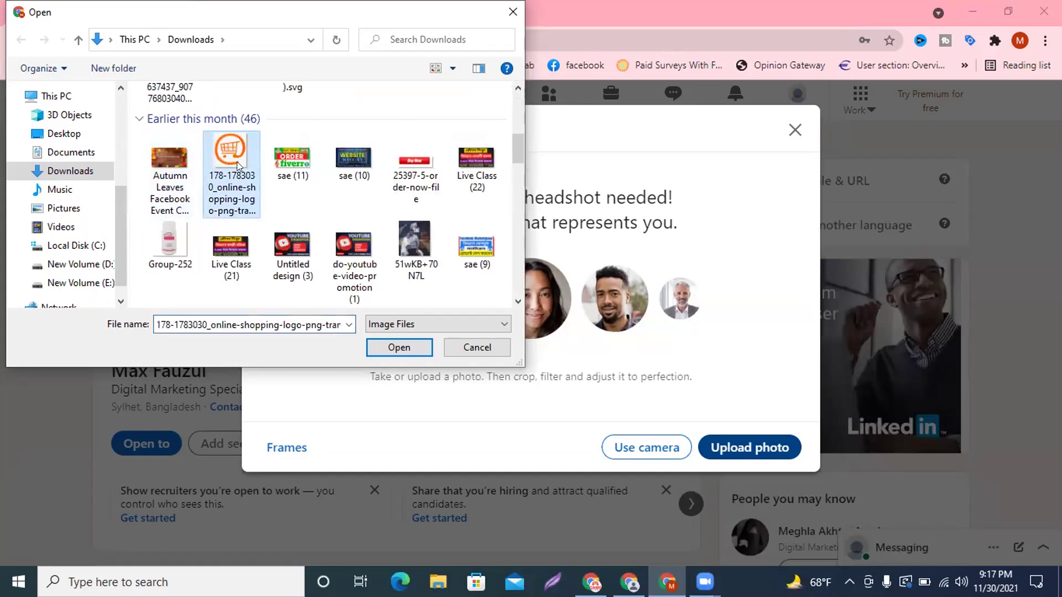
left_click(399, 348)
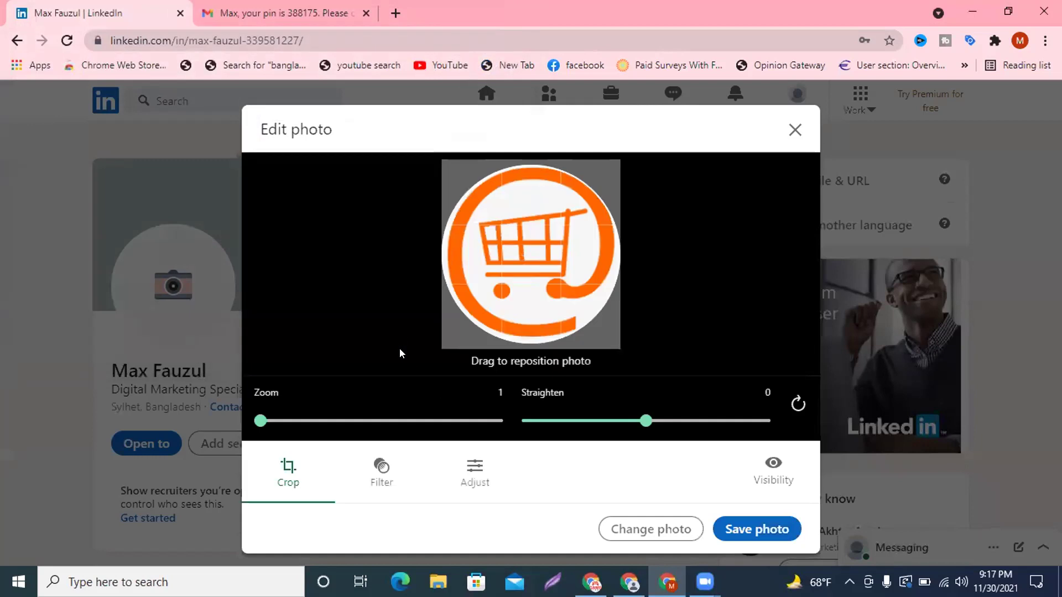
left_click(756, 529)
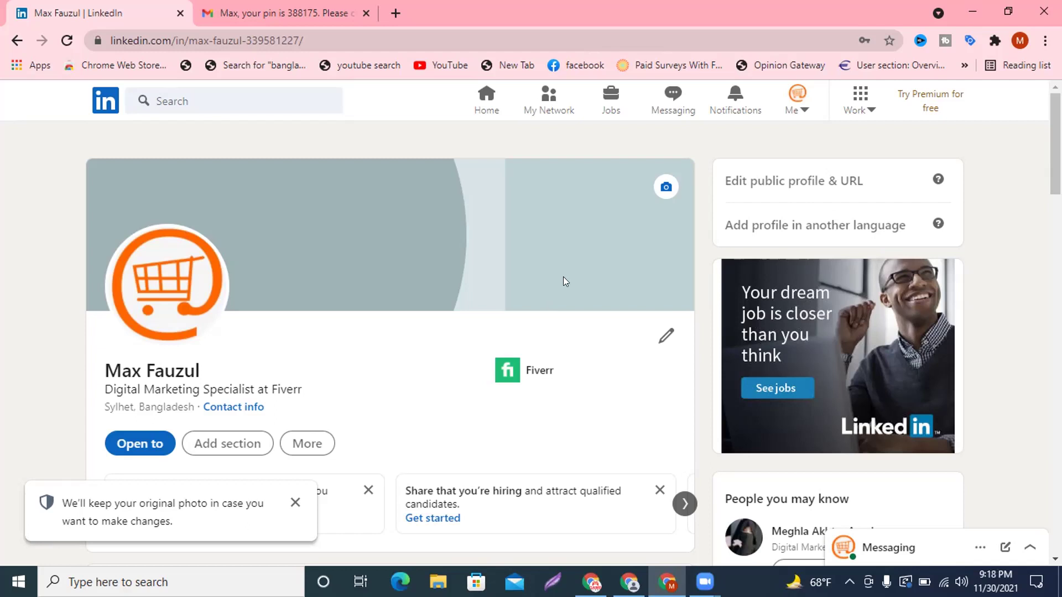
Open canva.com in a new Chrome tab beside the Class Sheet document.
left_click(592, 582)
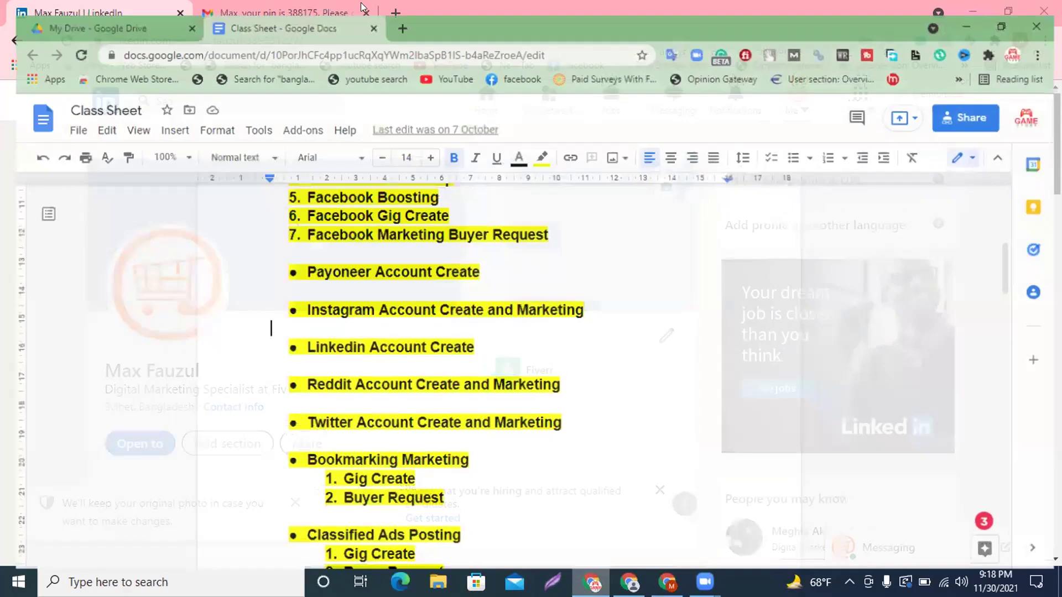
key("ctrl+t")
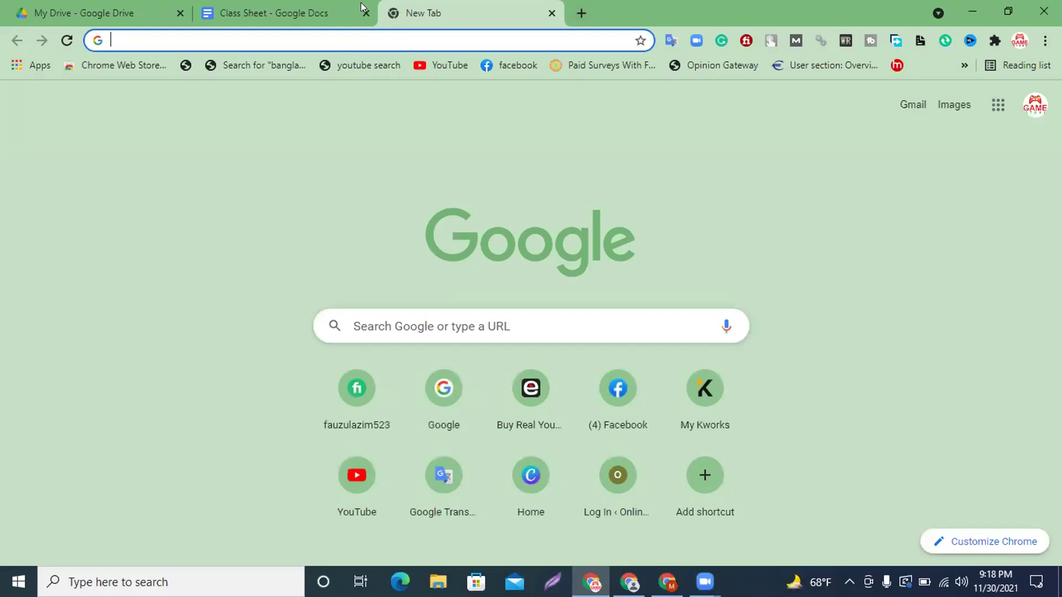
type("can")
key("Return")
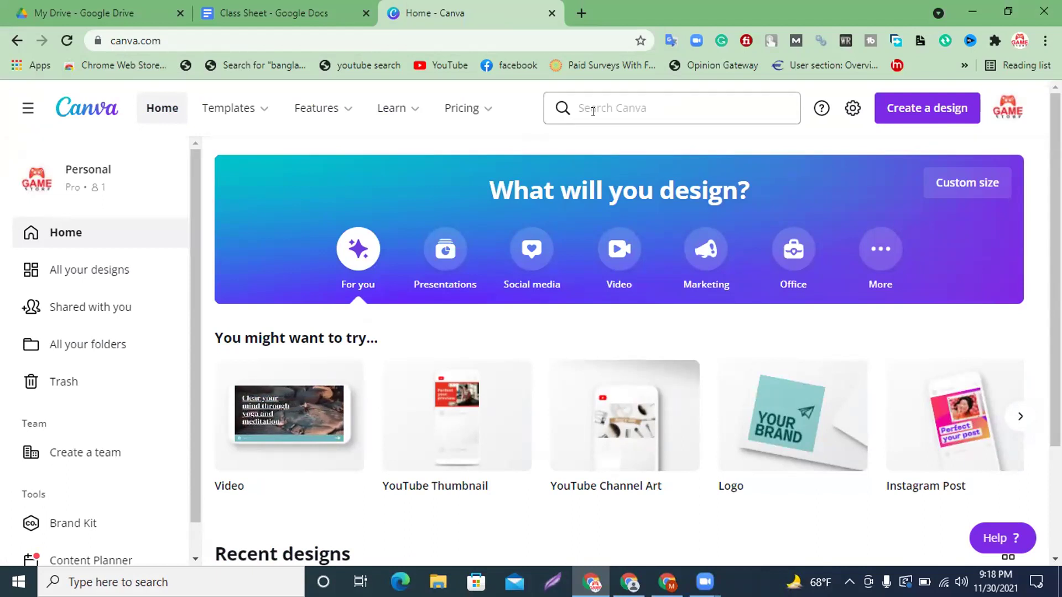
Search Canva for 'linkedin banner' and show the LinkedIn Banner 1584 × 396 px templates.
left_click(639, 109)
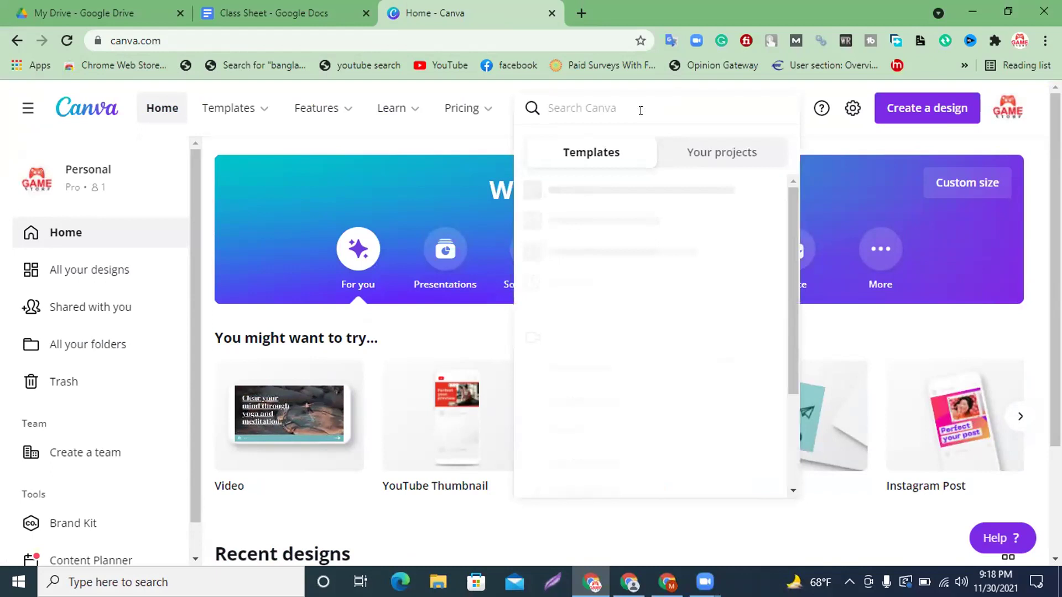
type("lin")
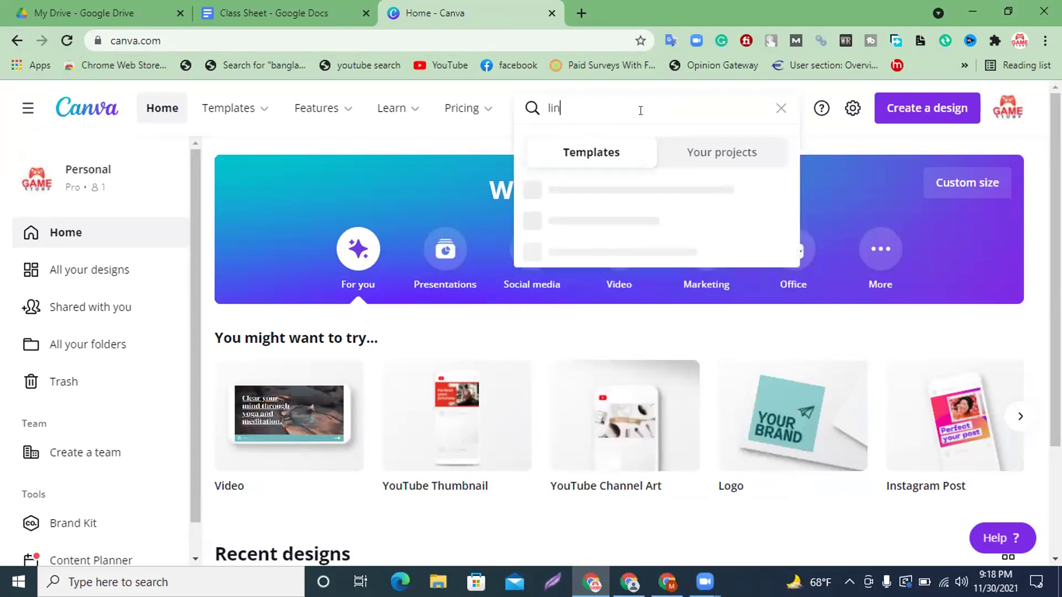
type("kedin ")
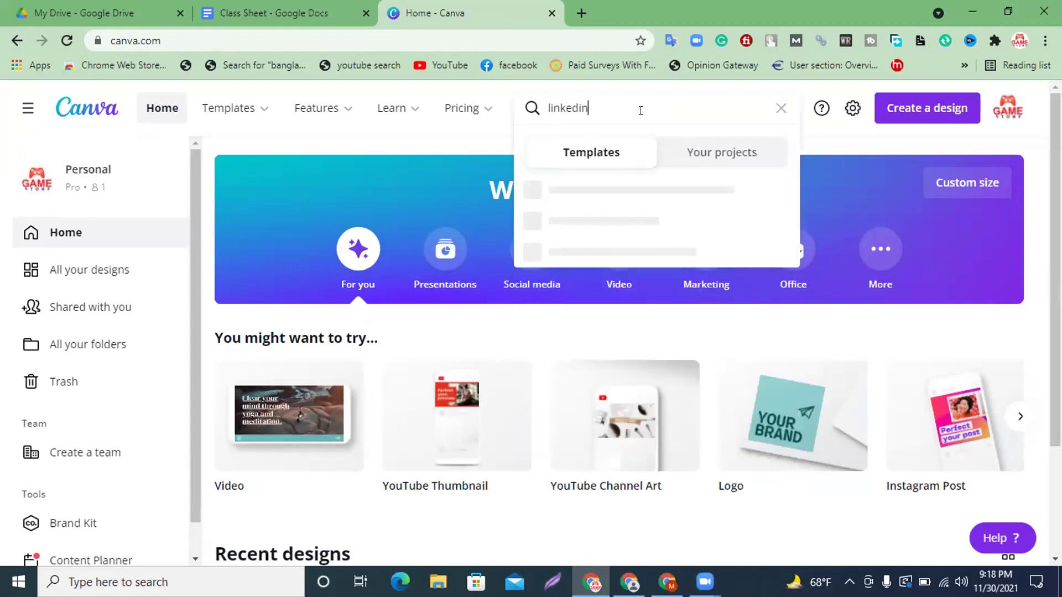
type("banner")
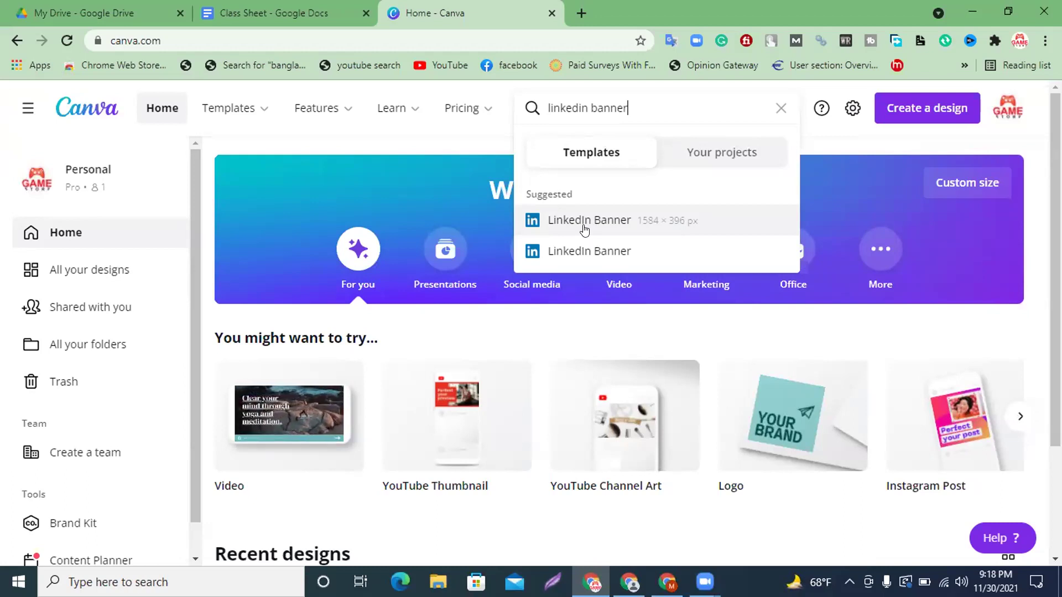
left_click(585, 221)
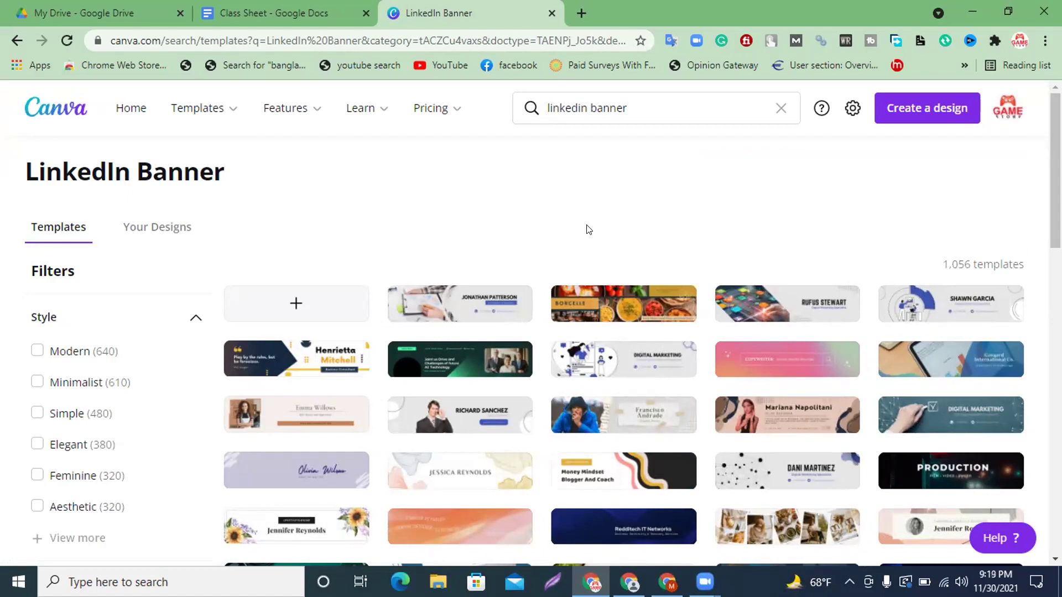
scroll(625, 298, "down", 3)
mouse_move(606, 335)
scroll(607, 334, "down", 3)
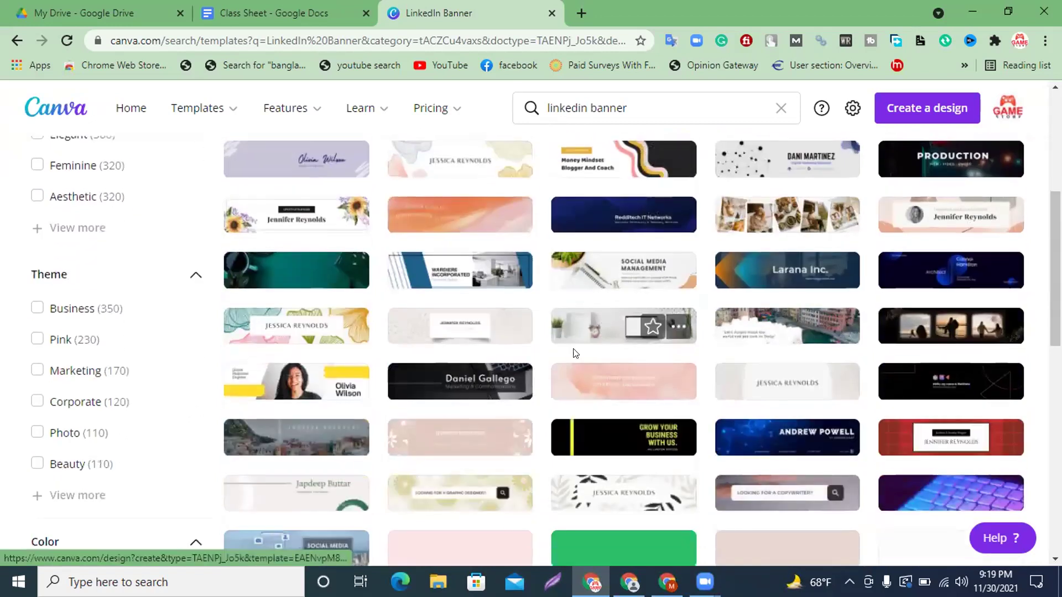
scroll(578, 354, "down", 3)
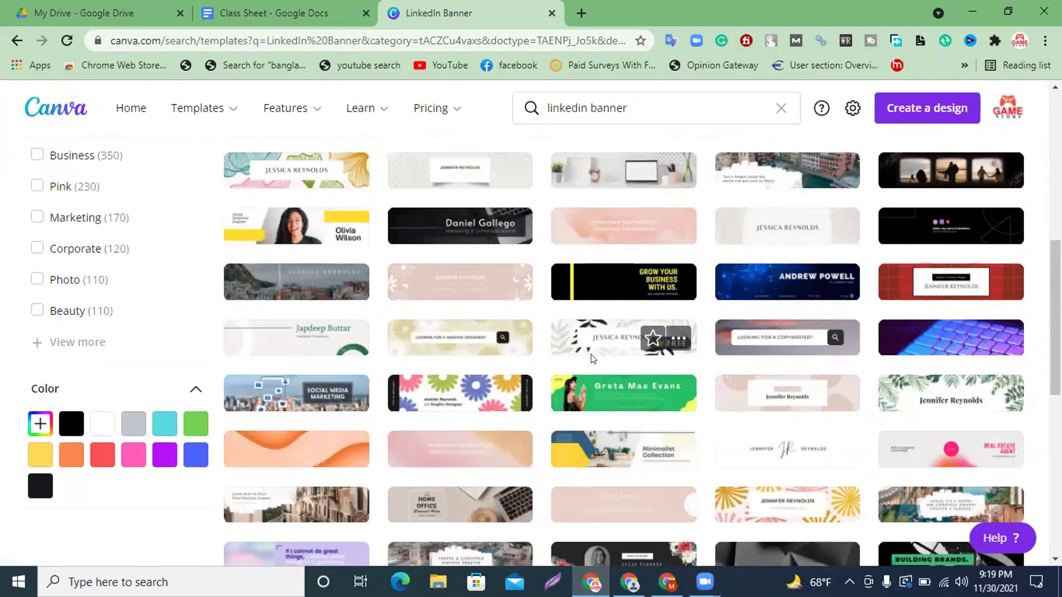
scroll(592, 358, "down", 4)
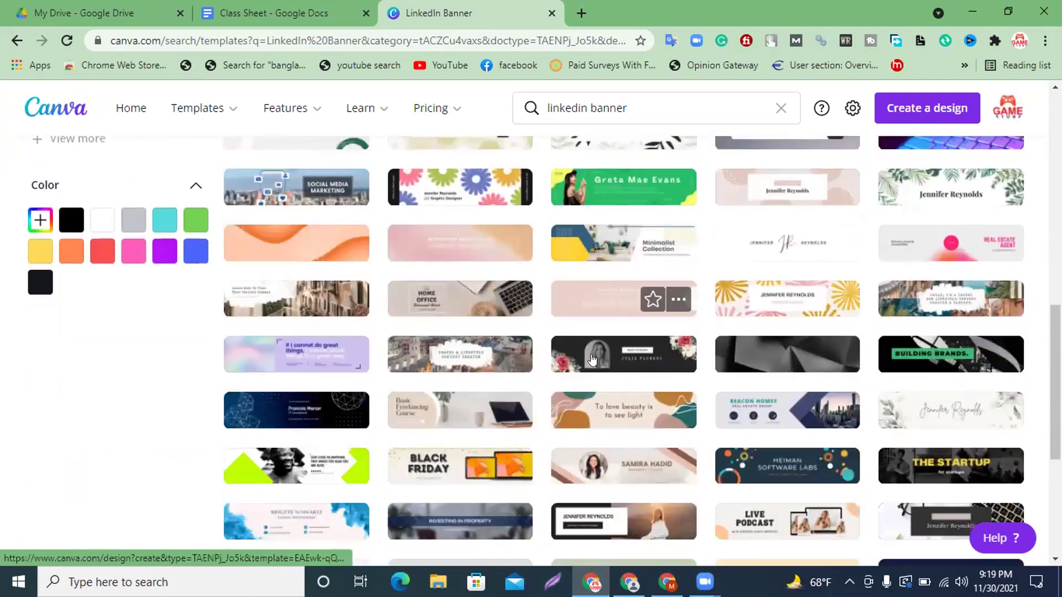
scroll(592, 358, "down", 2)
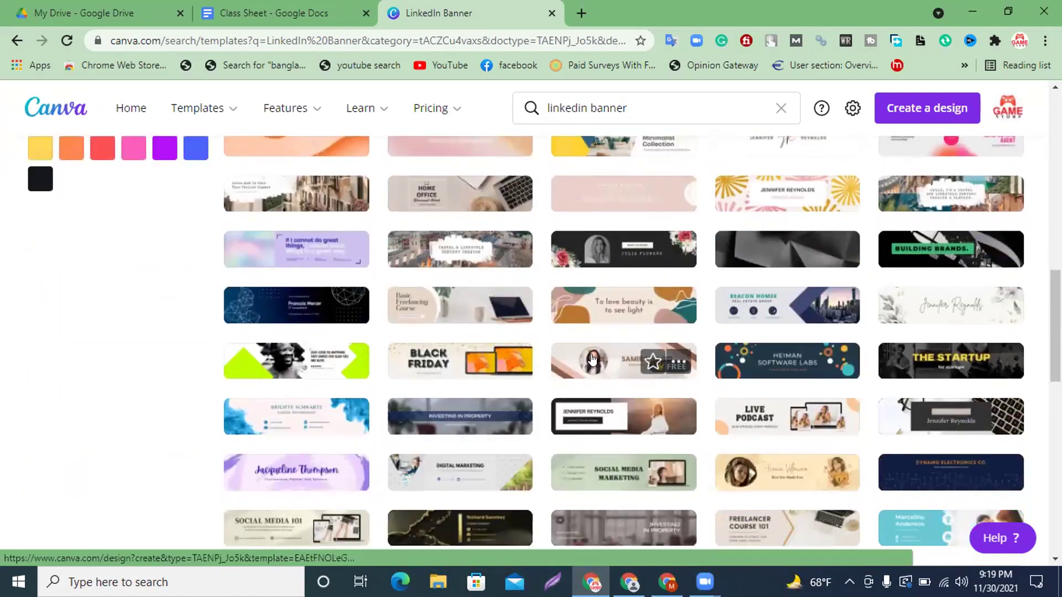
scroll(592, 359, "down", 3)
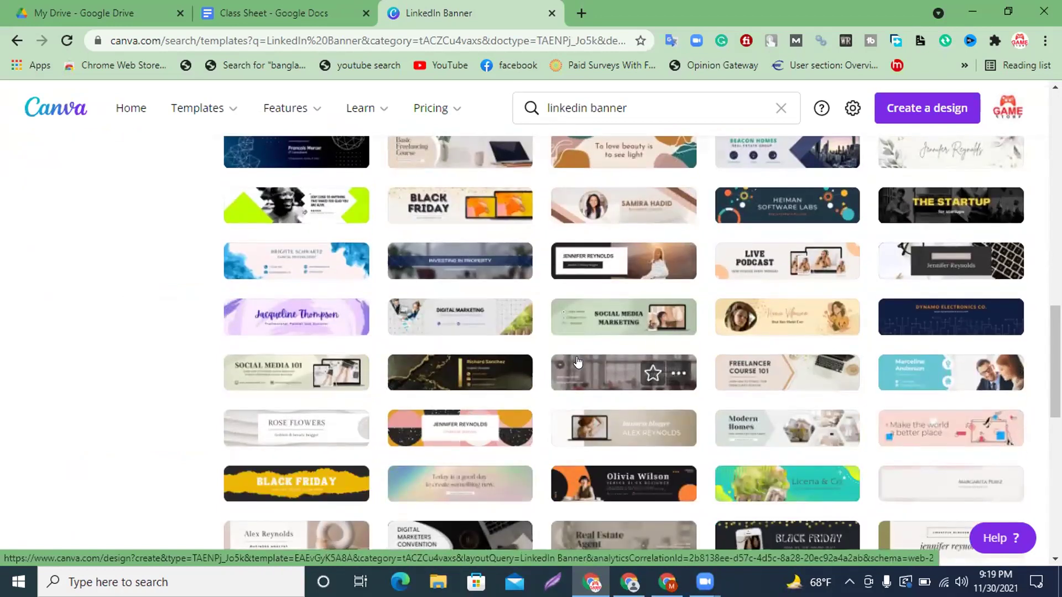
scroll(578, 362, "down", 4)
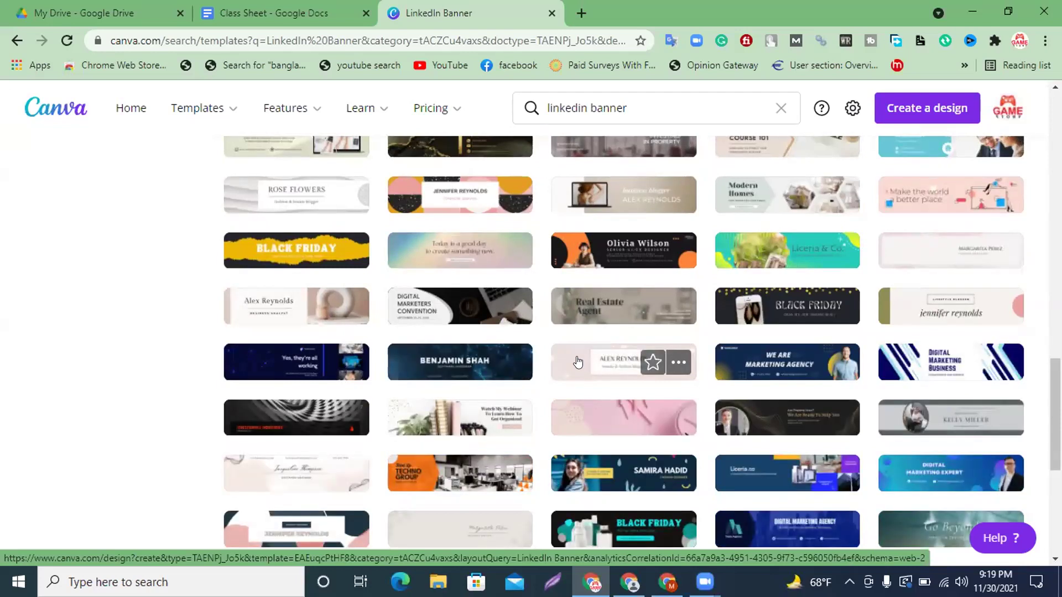
scroll(578, 362, "down", 3)
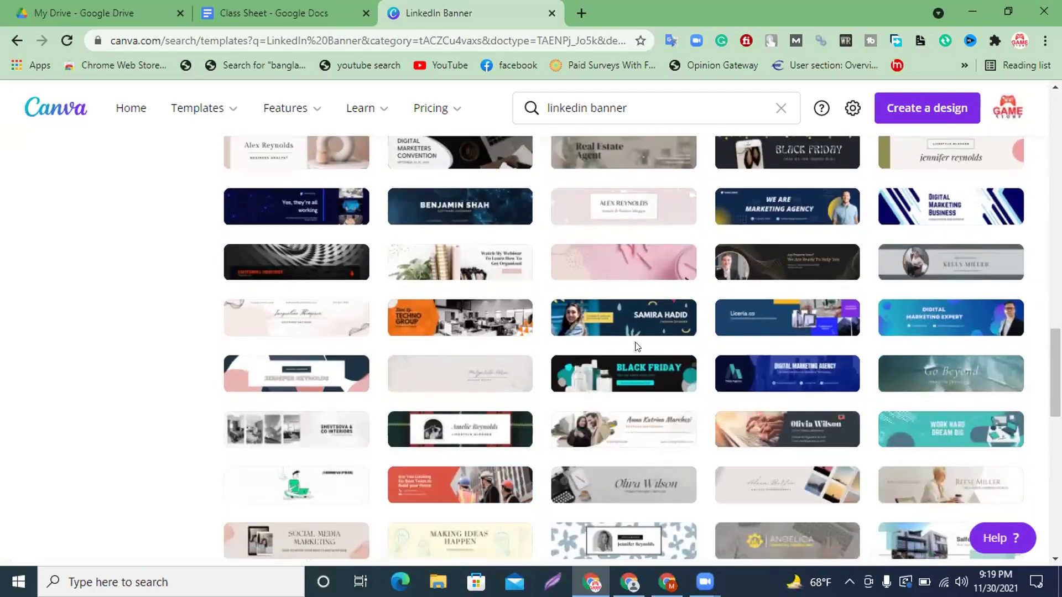
scroll(630, 354, "up", 15)
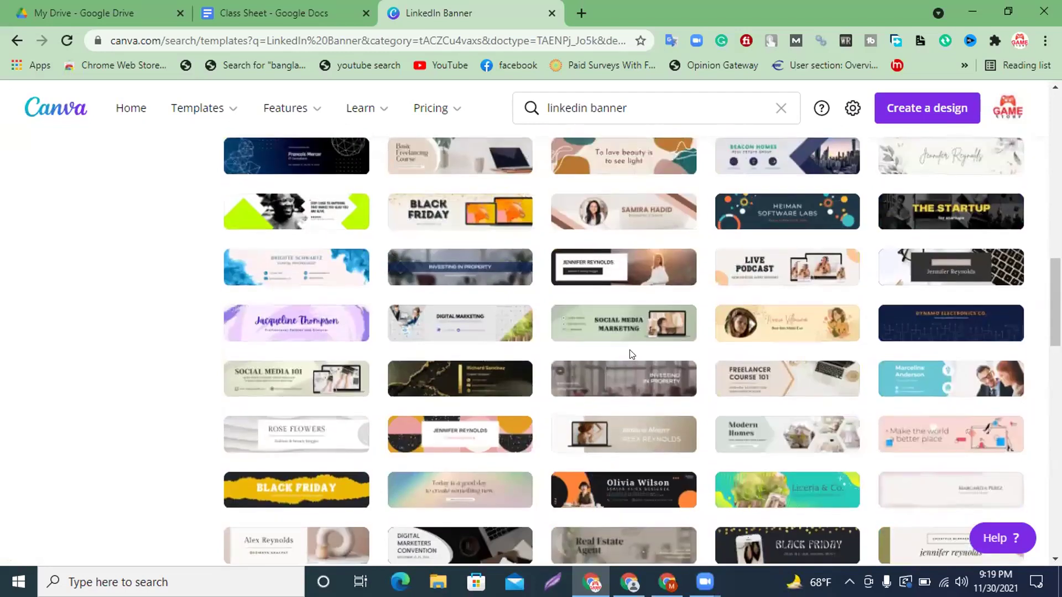
scroll(631, 354, "up", 5)
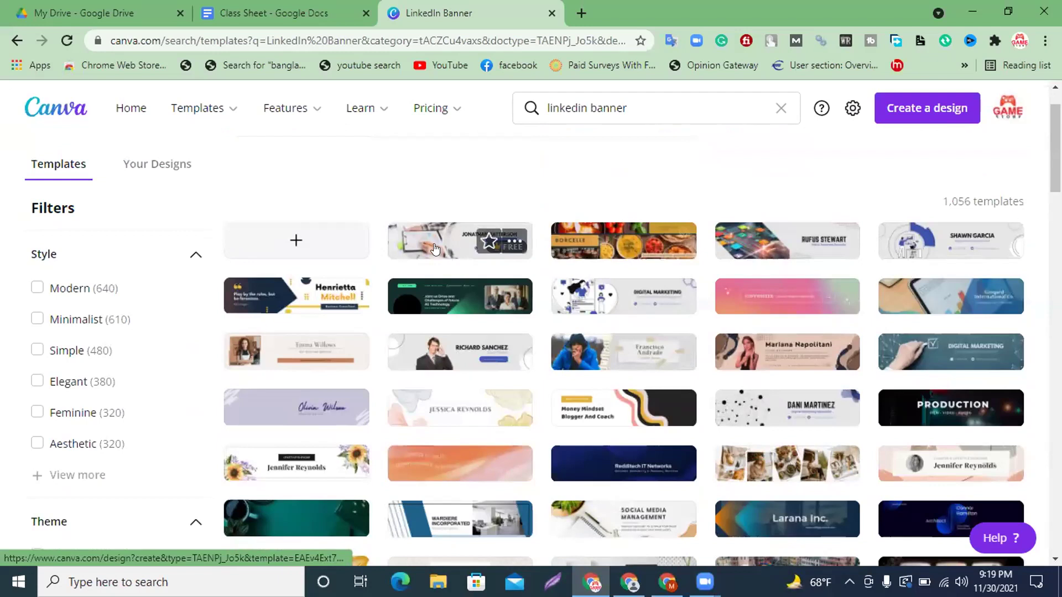
Open the grey clipboard-photo banner template and change its heading to 'DIGITAL MARKETING'.
left_click(434, 243)
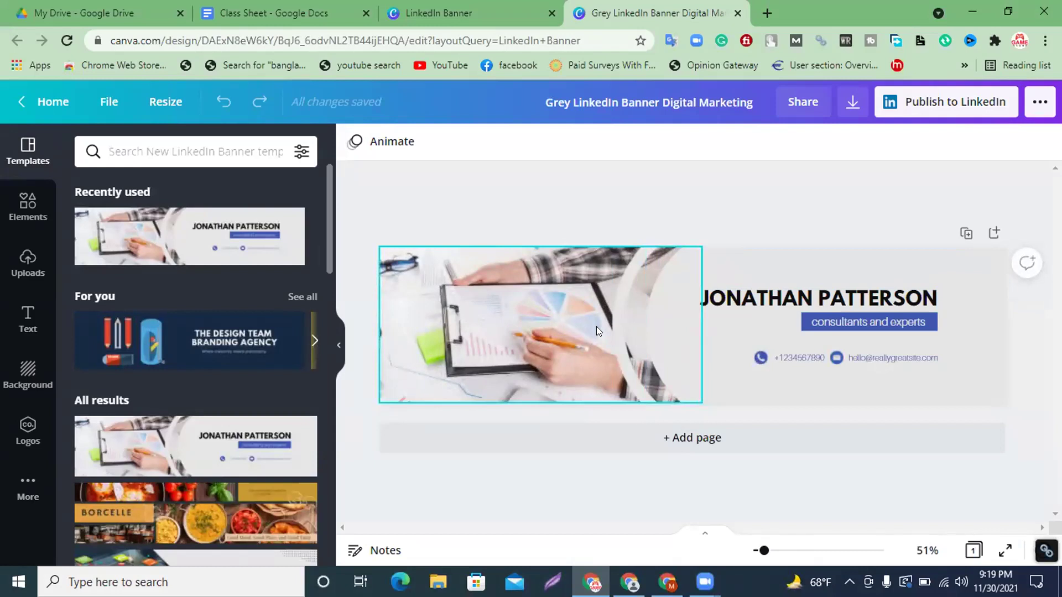
double_click(807, 299)
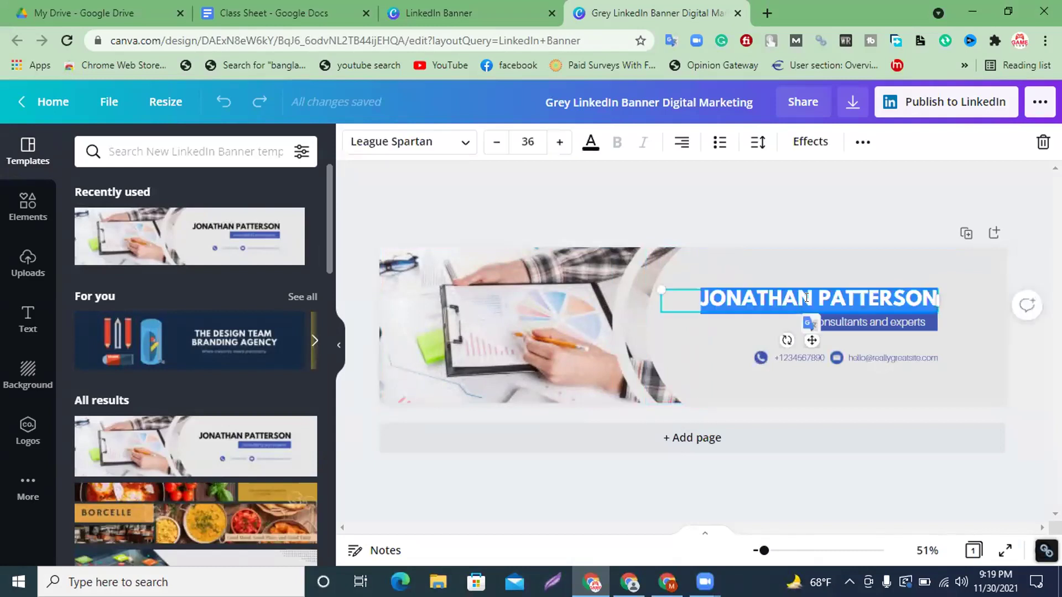
key("BackSpace")
type("DIGITA")
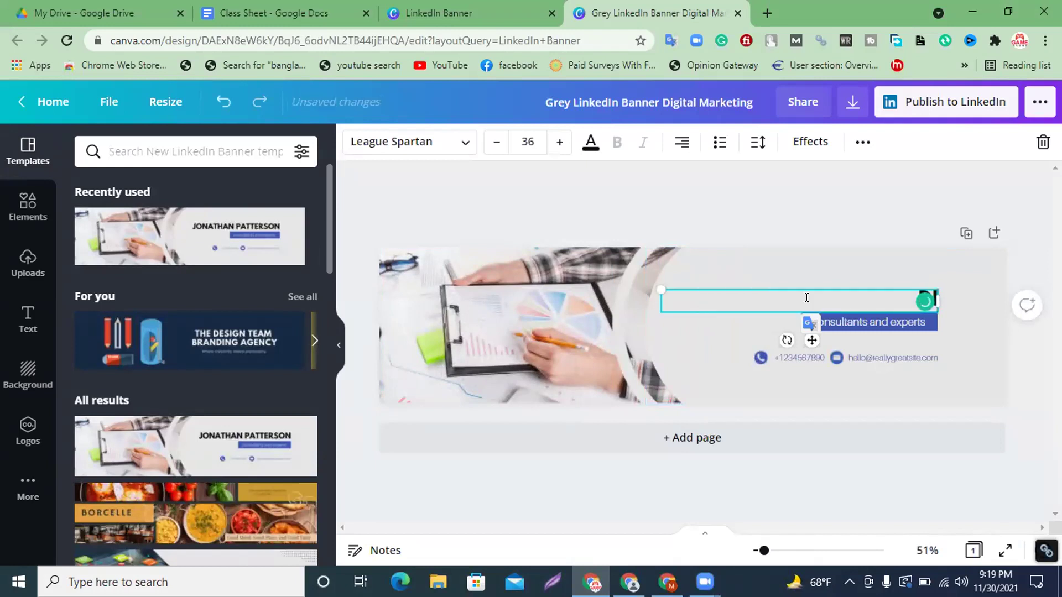
type("L M")
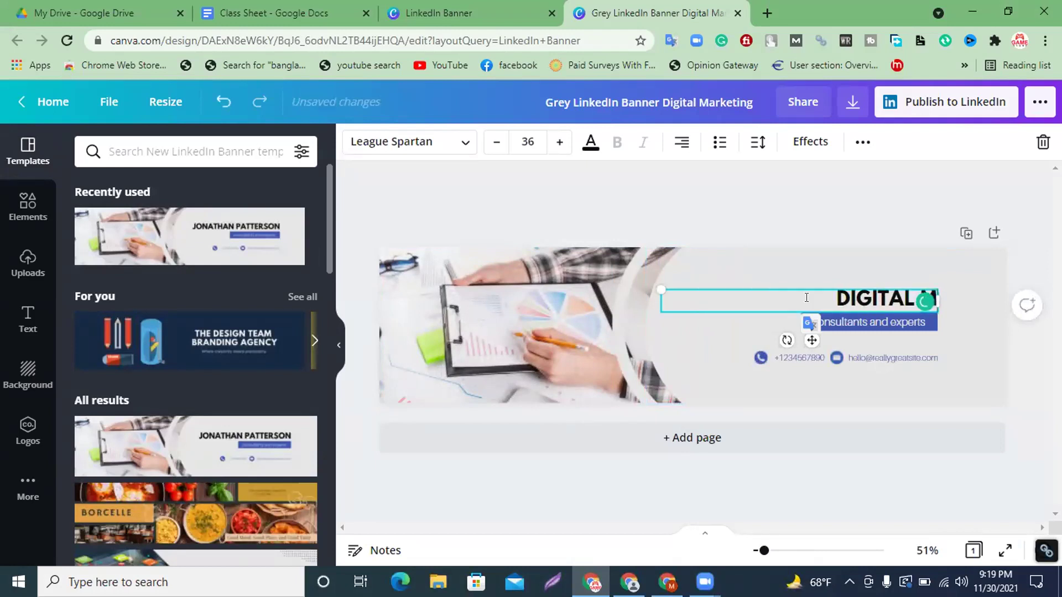
type("ARKETING")
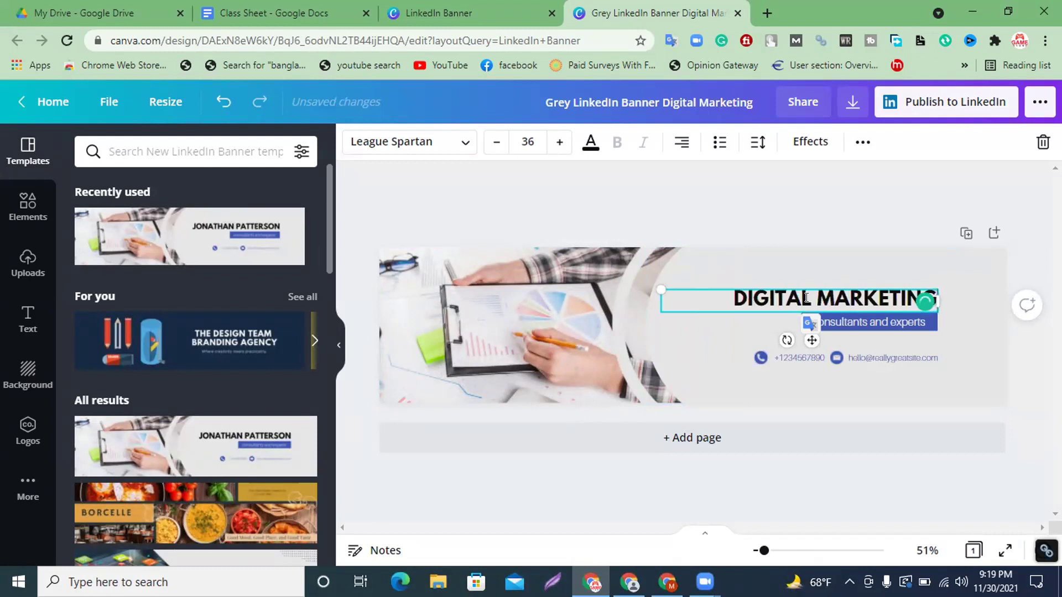
left_click(959, 279)
Replace the banner's subtitle with 'and Social Media Expert'.
left_click(848, 317)
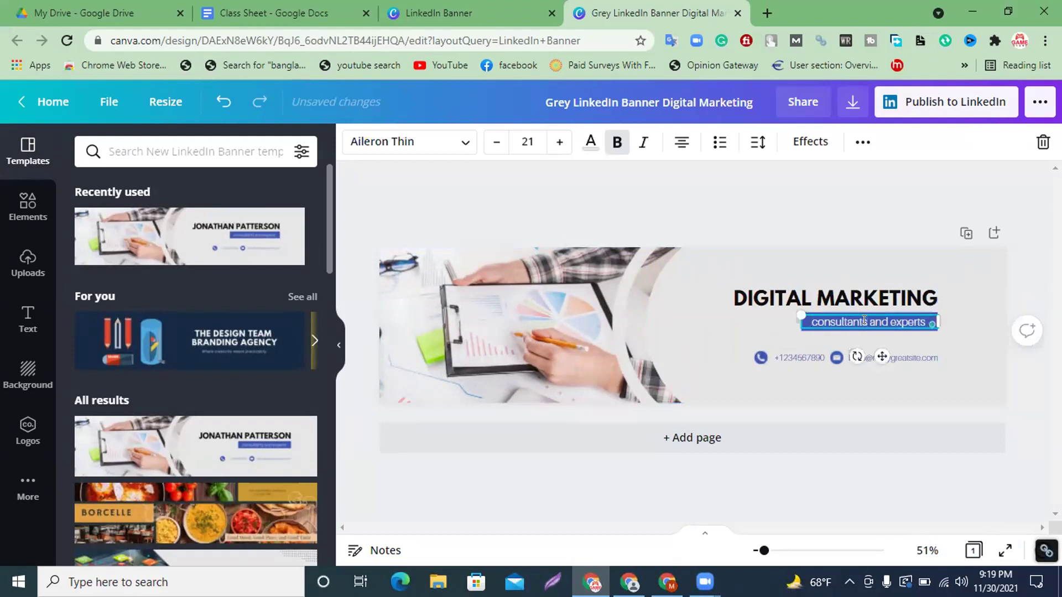
left_click_drag(798, 319, 800, 320)
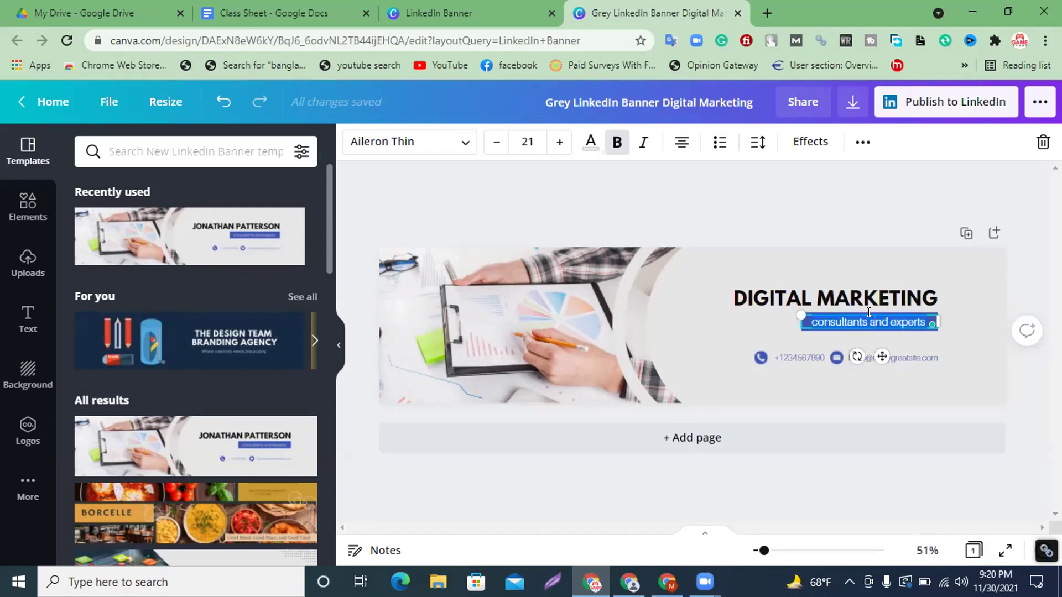
type("and")
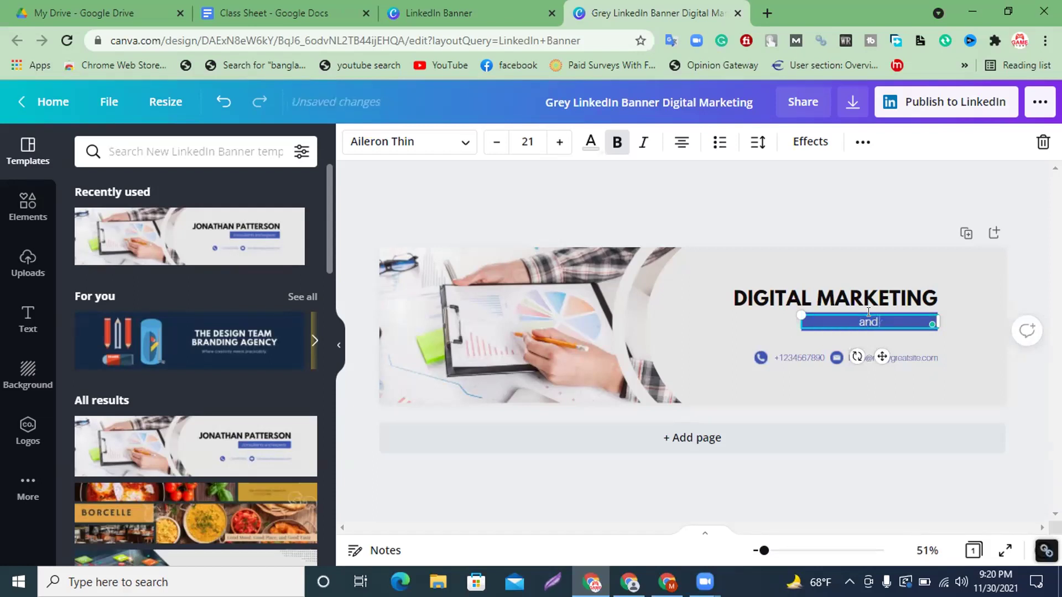
type(" Social Media E")
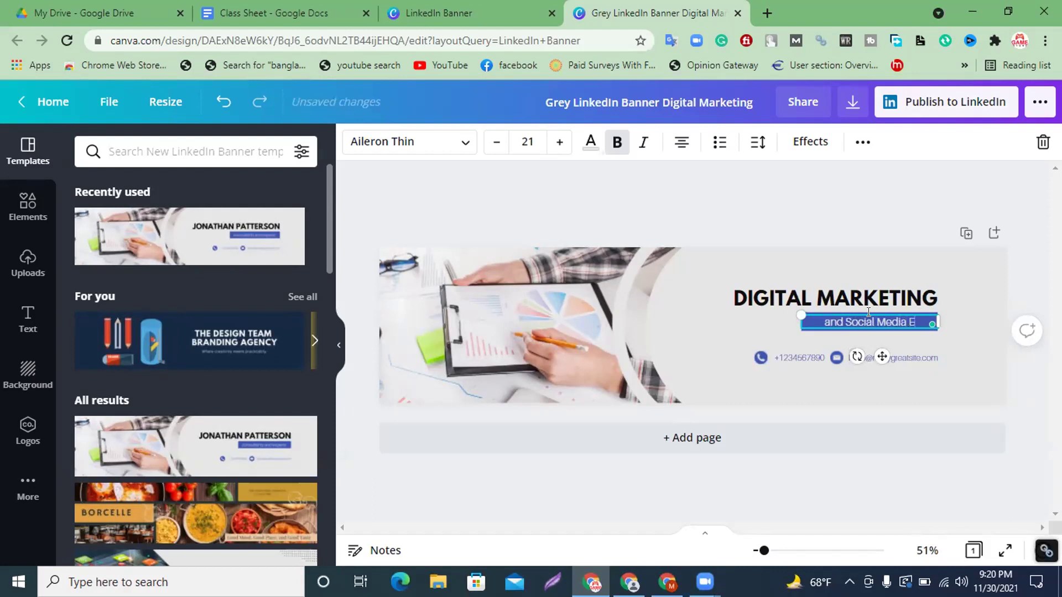
type("xpert")
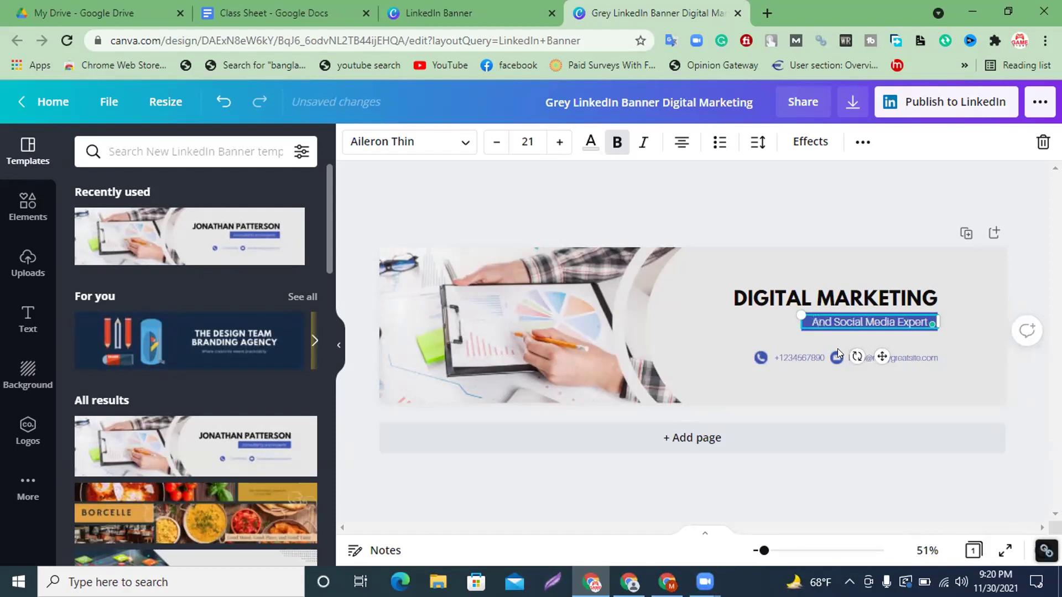
Replace the sample phone number with the user's own number and reduce its font size to 15.
left_click(864, 266)
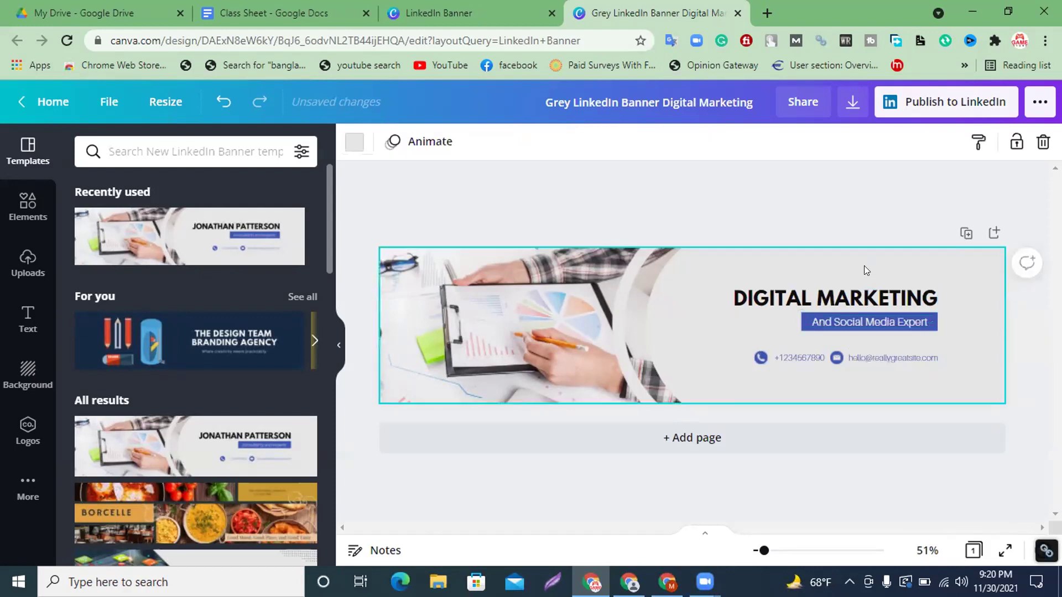
left_click(797, 357)
left_click(795, 356)
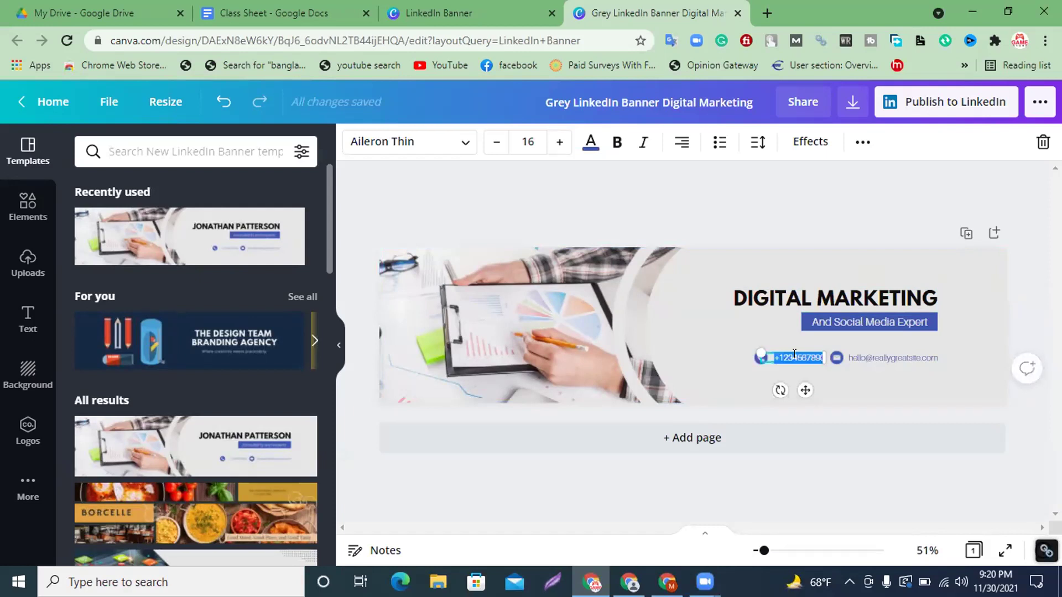
key("BackSpace")
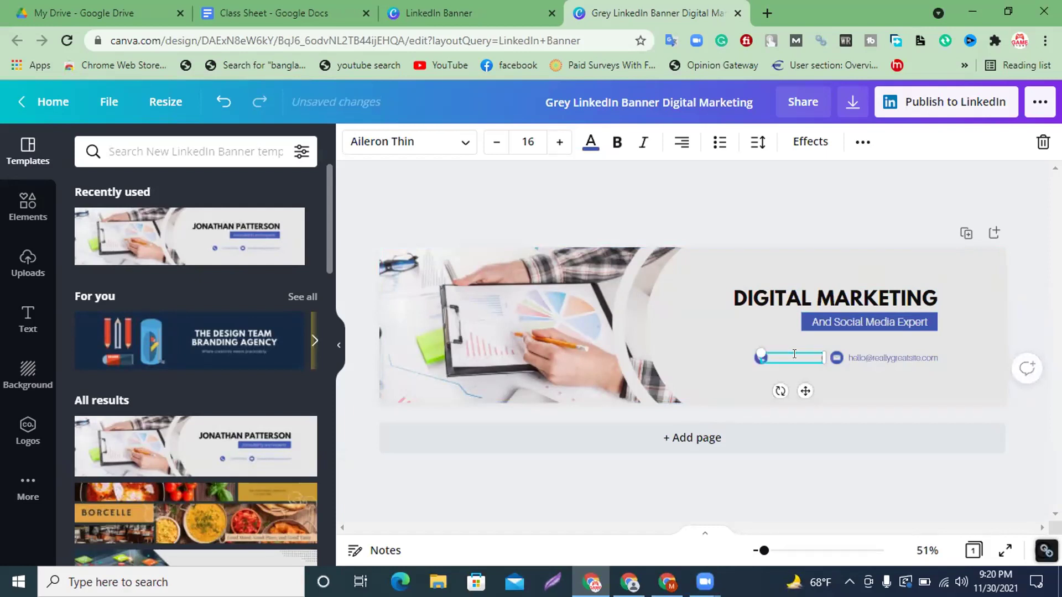
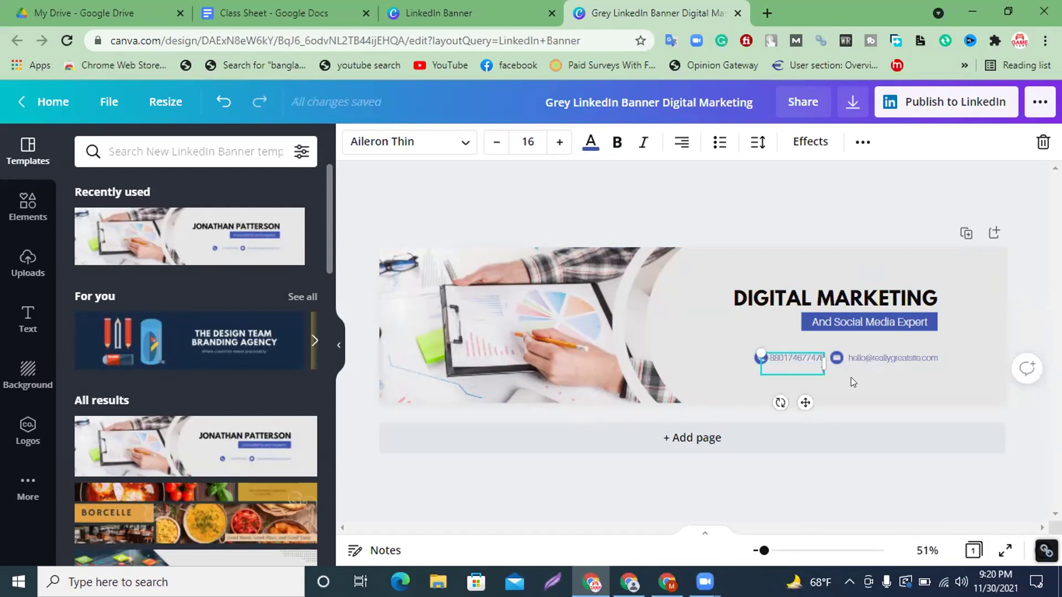
left_click(850, 378)
left_click(810, 363)
left_click(497, 143)
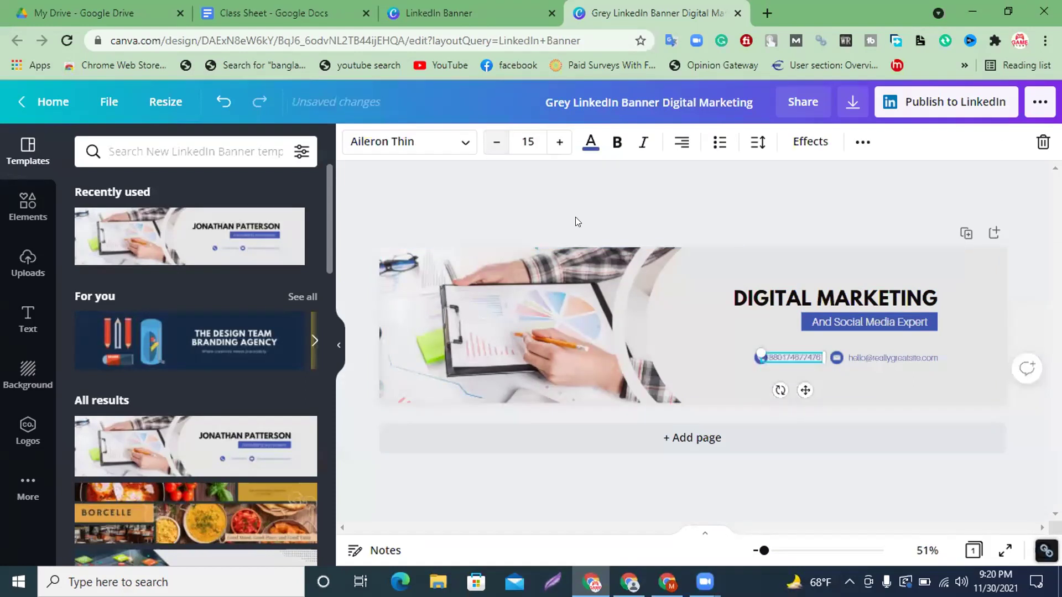
left_click(870, 400)
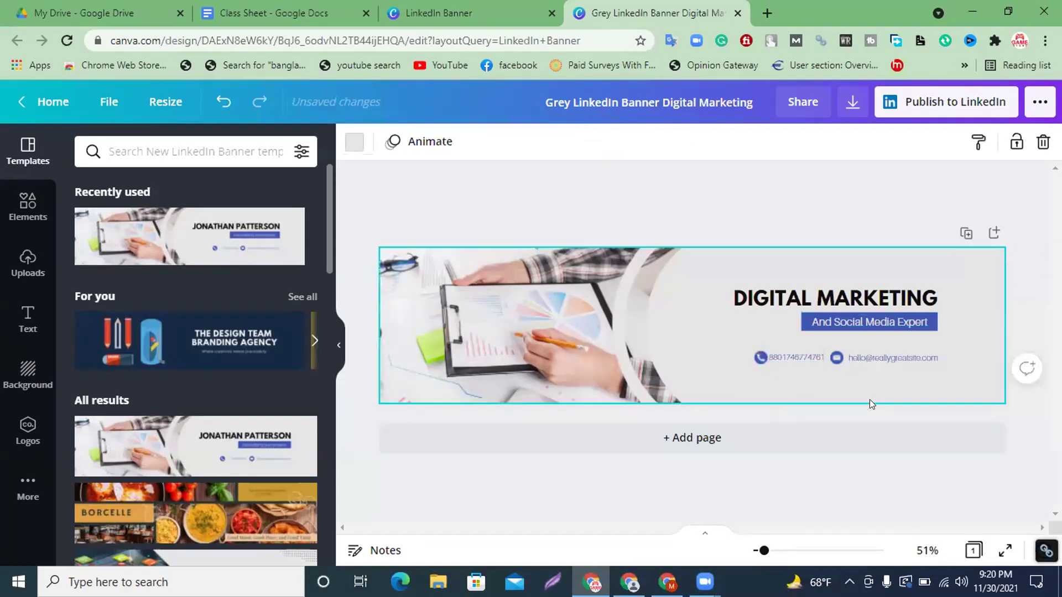
Replace the sample e-mail address with the user's own e-mail.
double_click(927, 354)
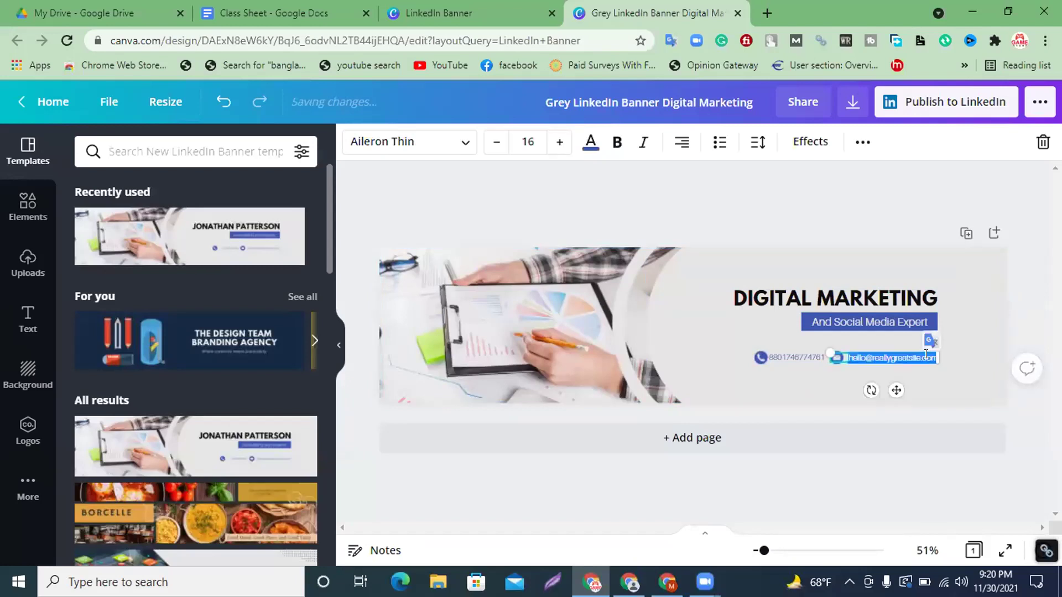
key("BackSpace")
left_click(996, 317)
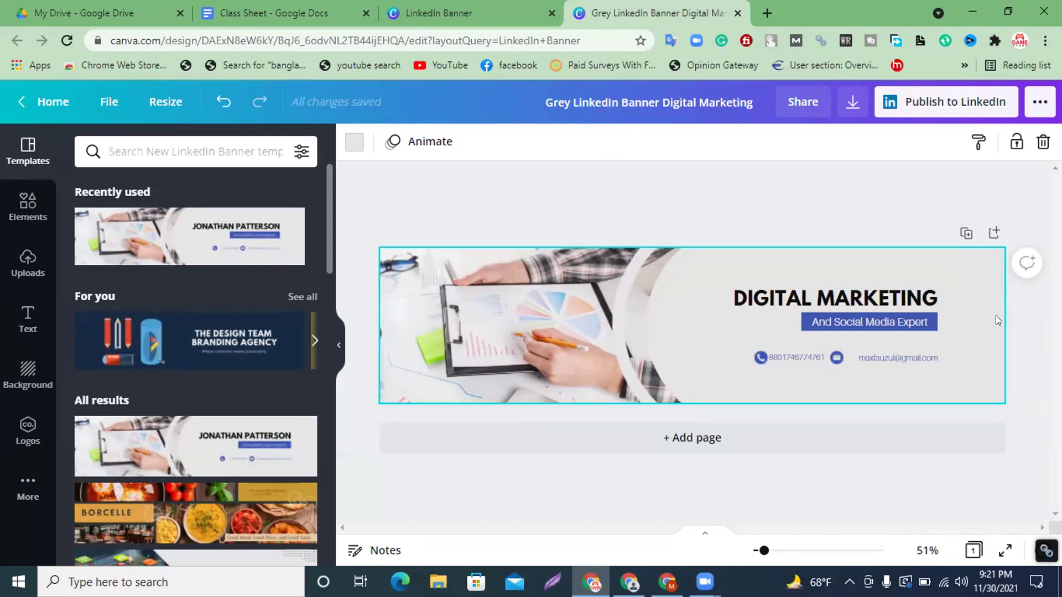
Add a '+' at the start of the phone number text.
left_click(766, 355)
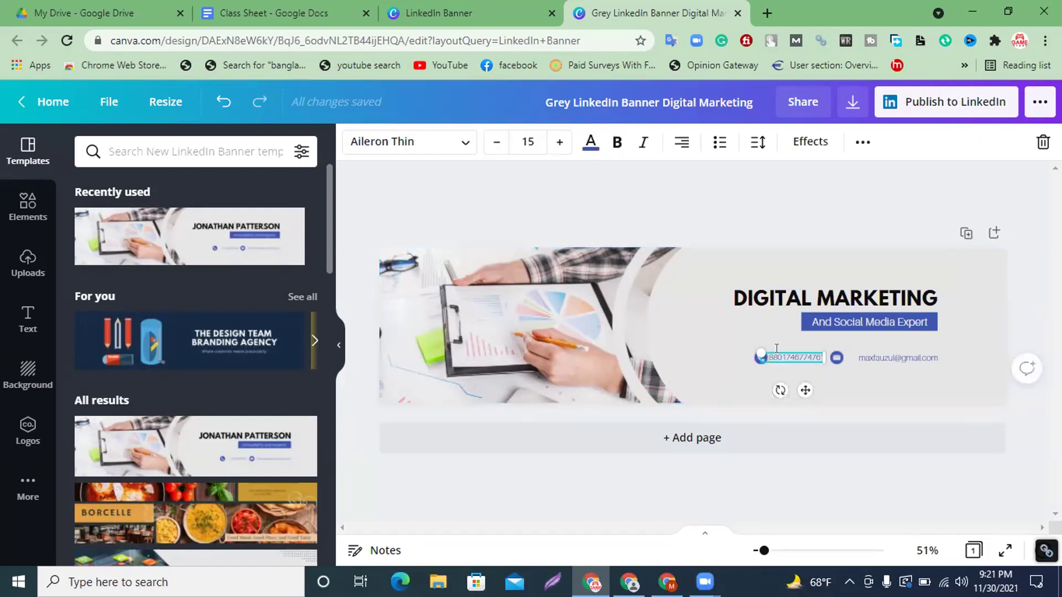
left_click(766, 354)
type("+")
left_click(758, 262)
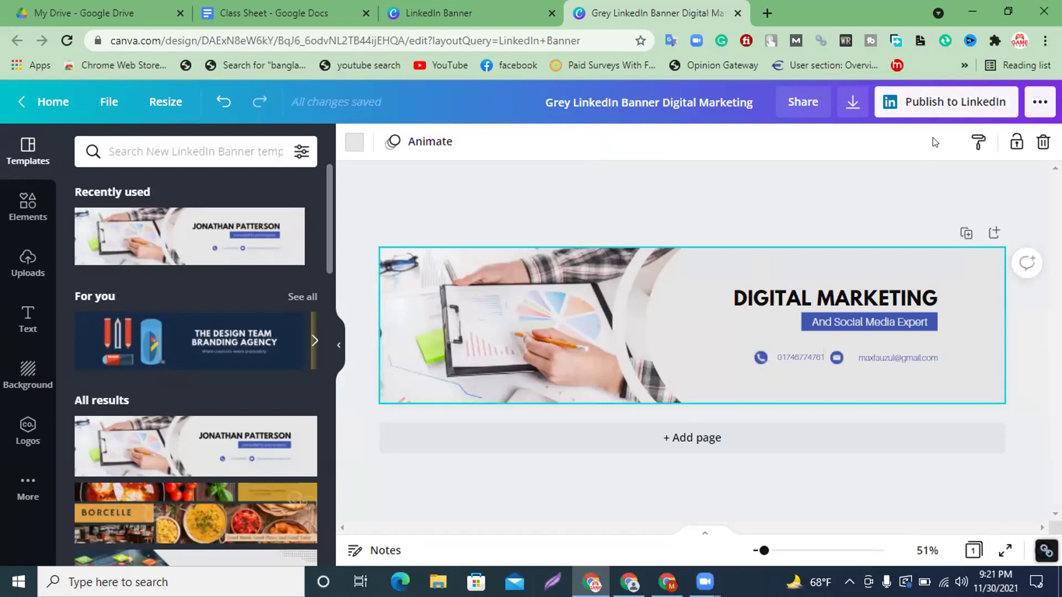
Download the banner as a PNG, save the file, and close the download bar and share panel.
left_click(853, 103)
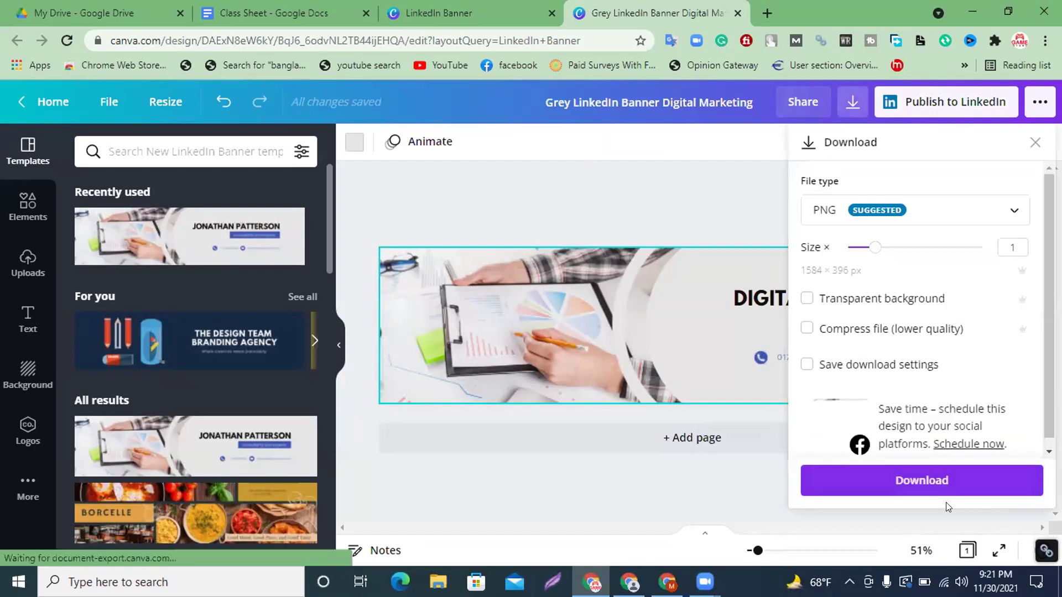
left_click(938, 481)
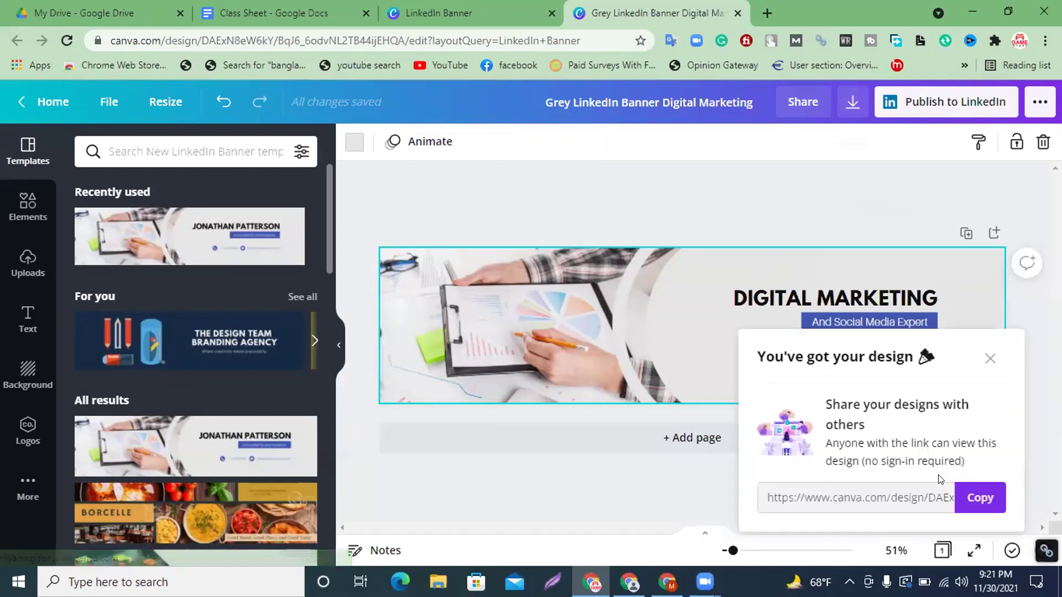
left_click(396, 346)
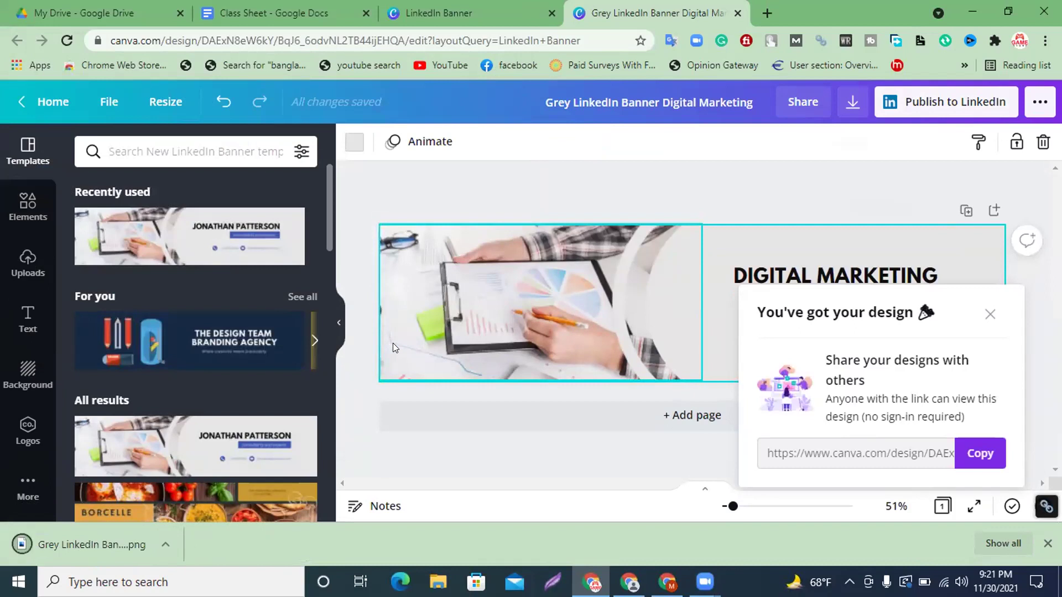
left_click(1048, 544)
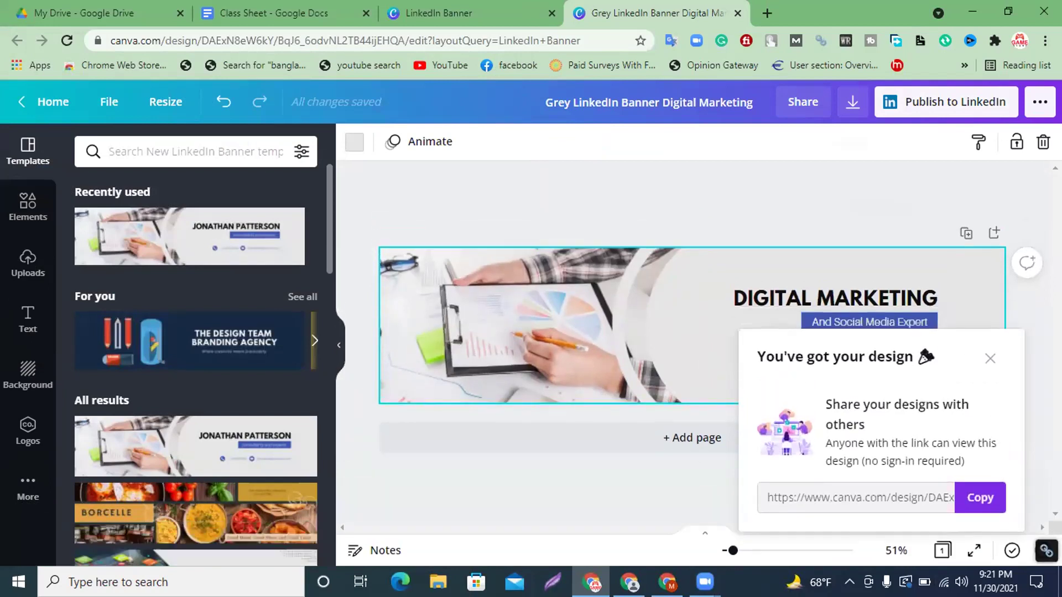
left_click(989, 359)
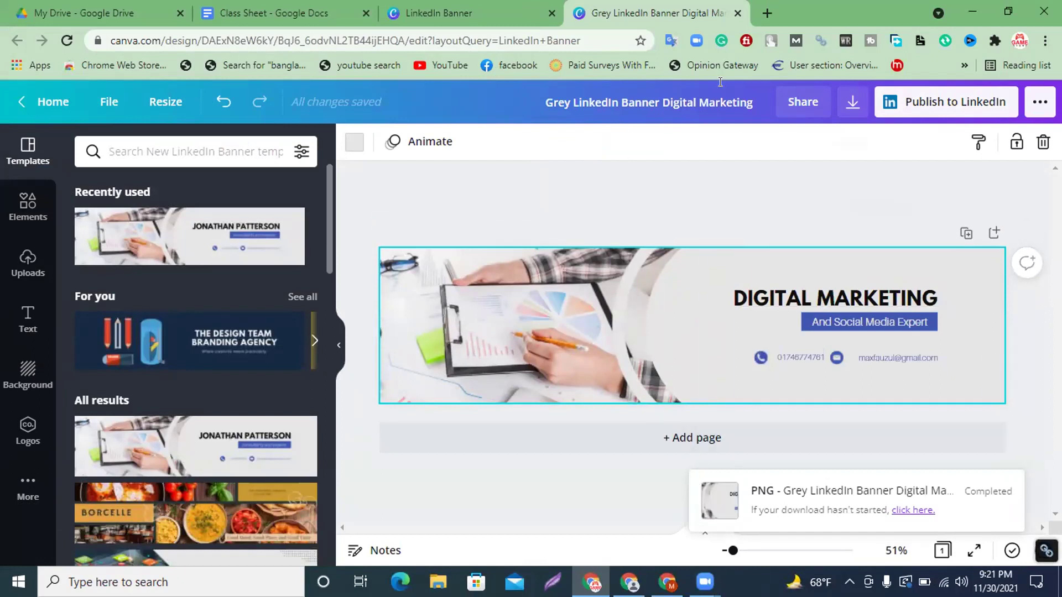
Switch from the Canva editor back to the LinkedIn profile window.
left_click(972, 11)
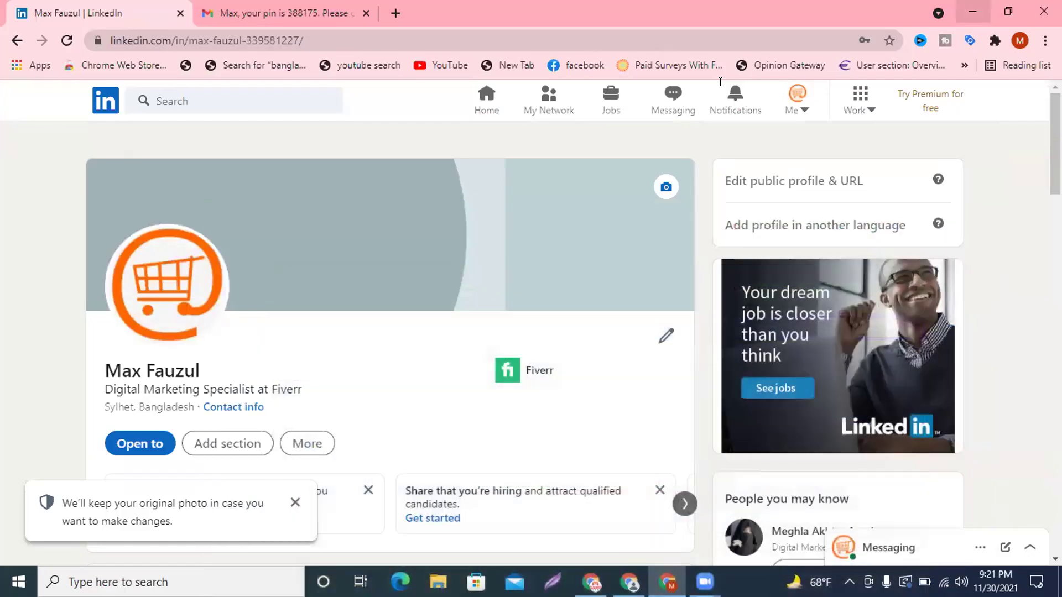
key("super+d")
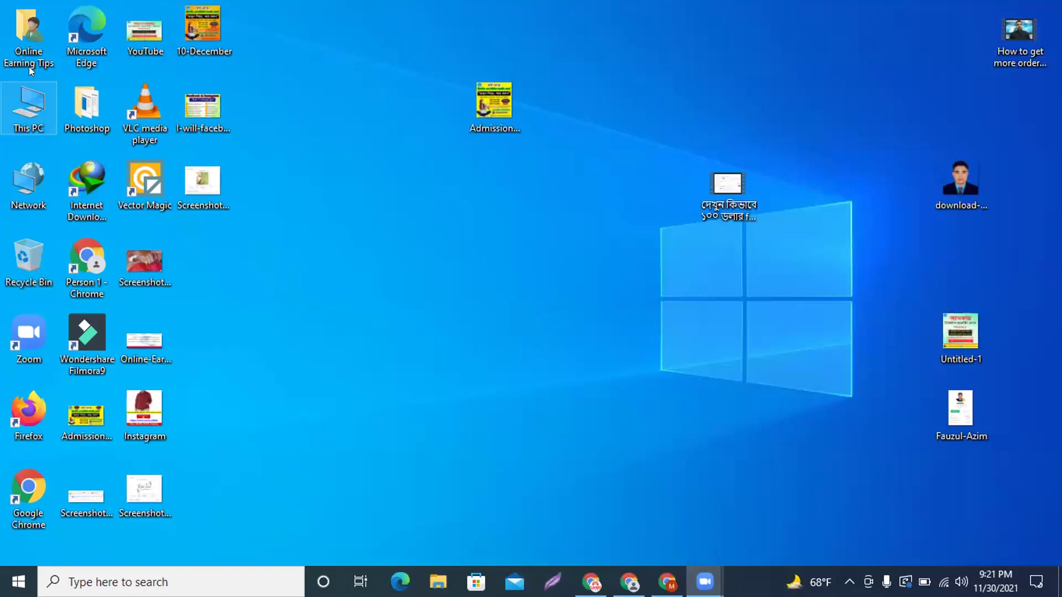
left_click(591, 582)
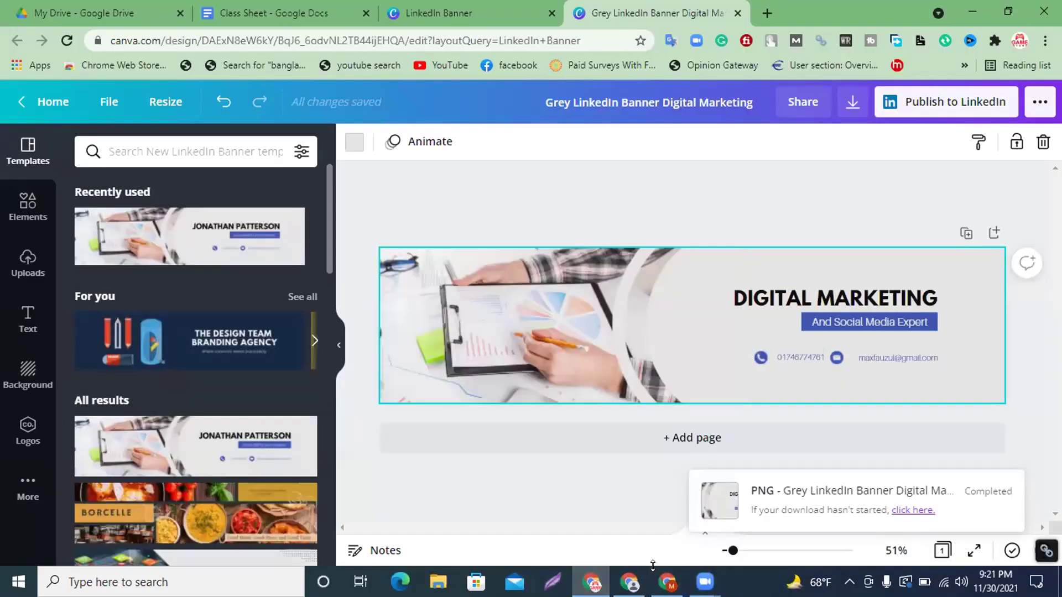
left_click(653, 581)
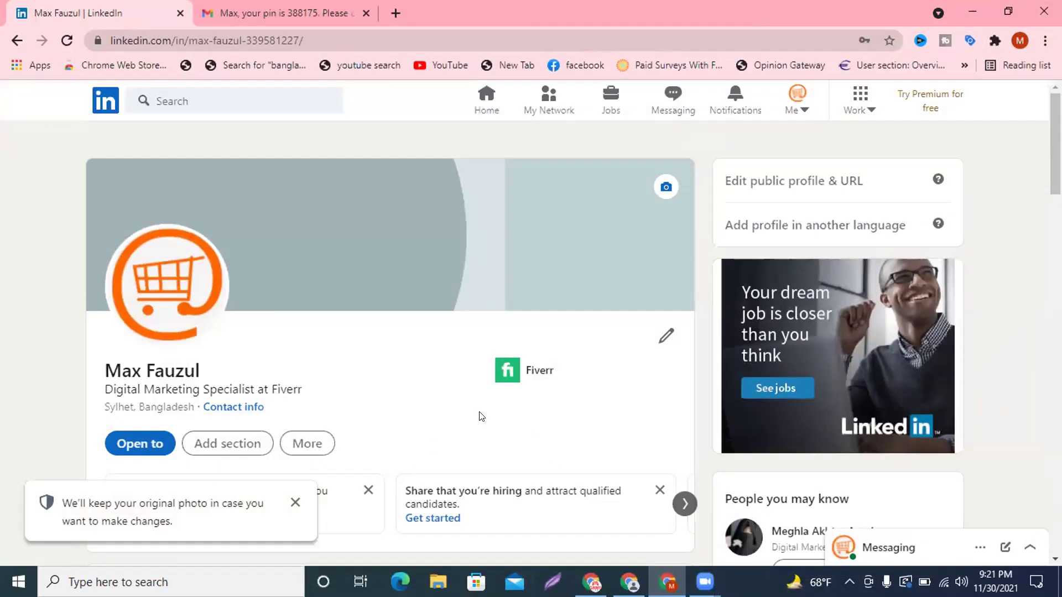
Upload the Grey LinkedIn Banner Digital Marketing PNG as the profile background and apply it.
left_click(664, 186)
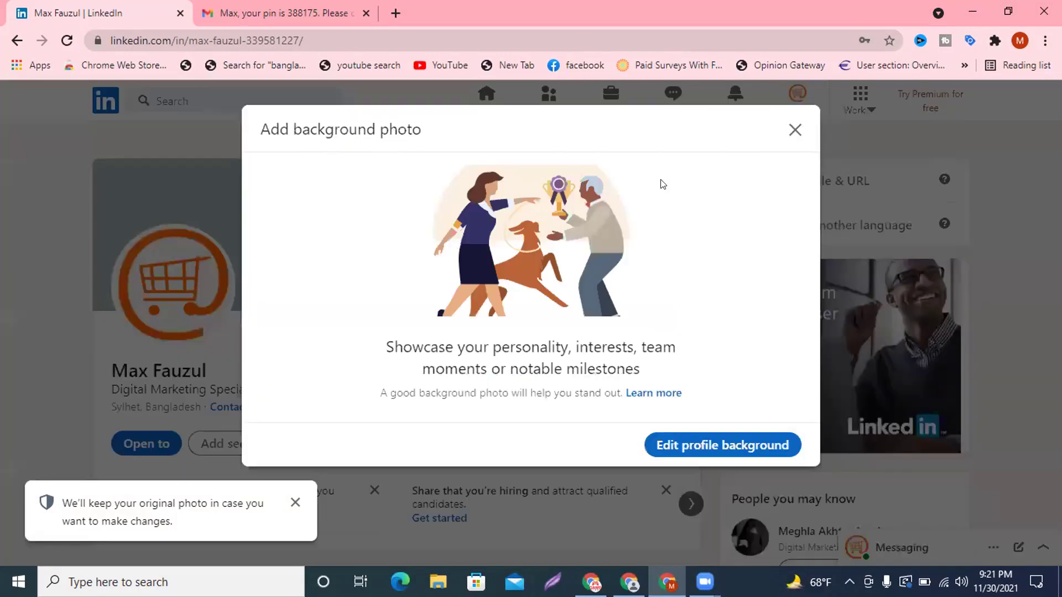
left_click(694, 452)
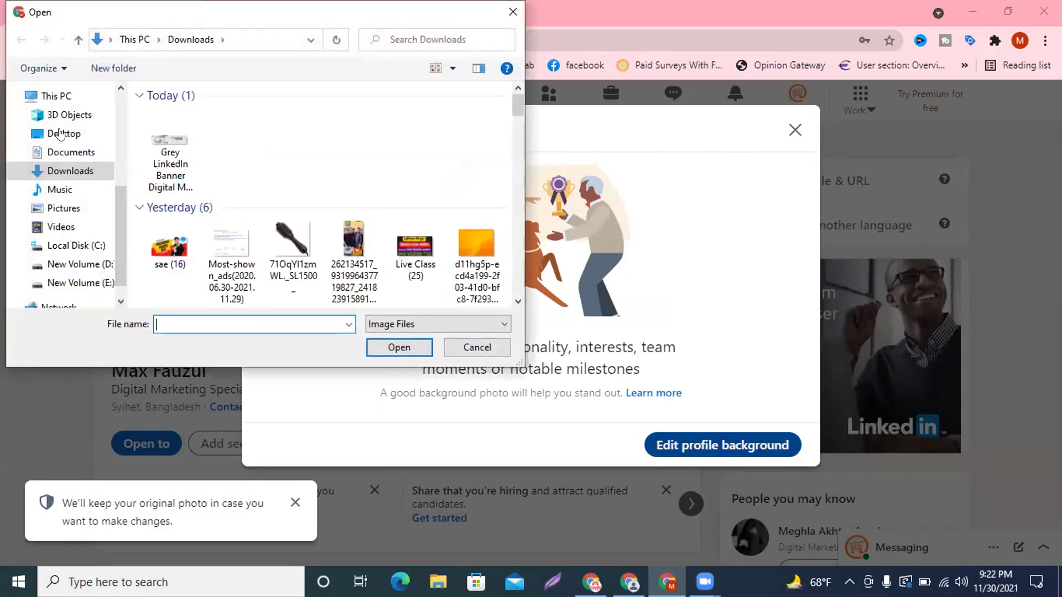
left_click(180, 146)
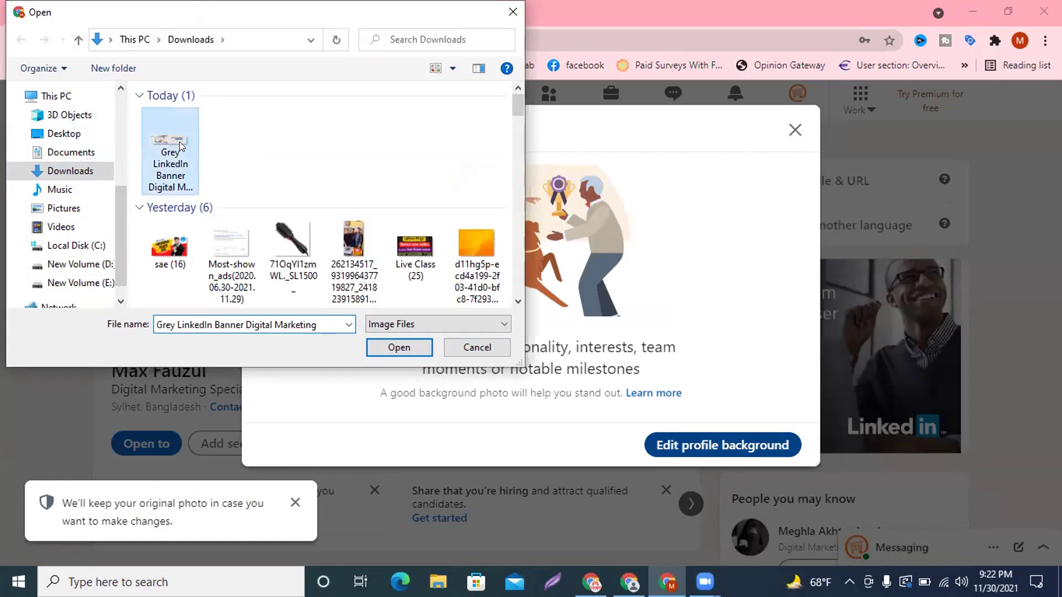
left_click(390, 352)
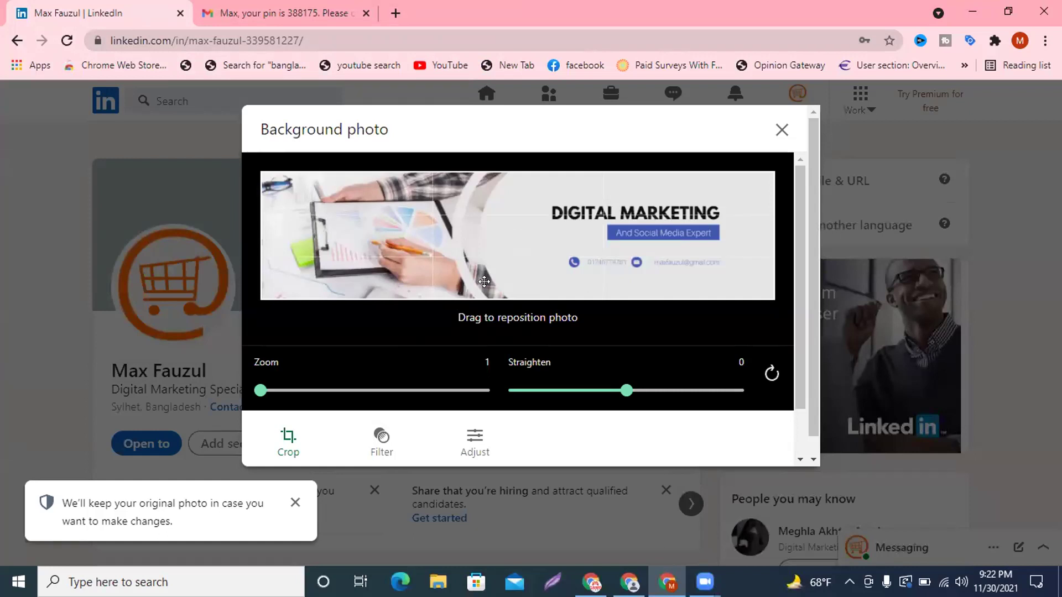
scroll(723, 343, "down", 1)
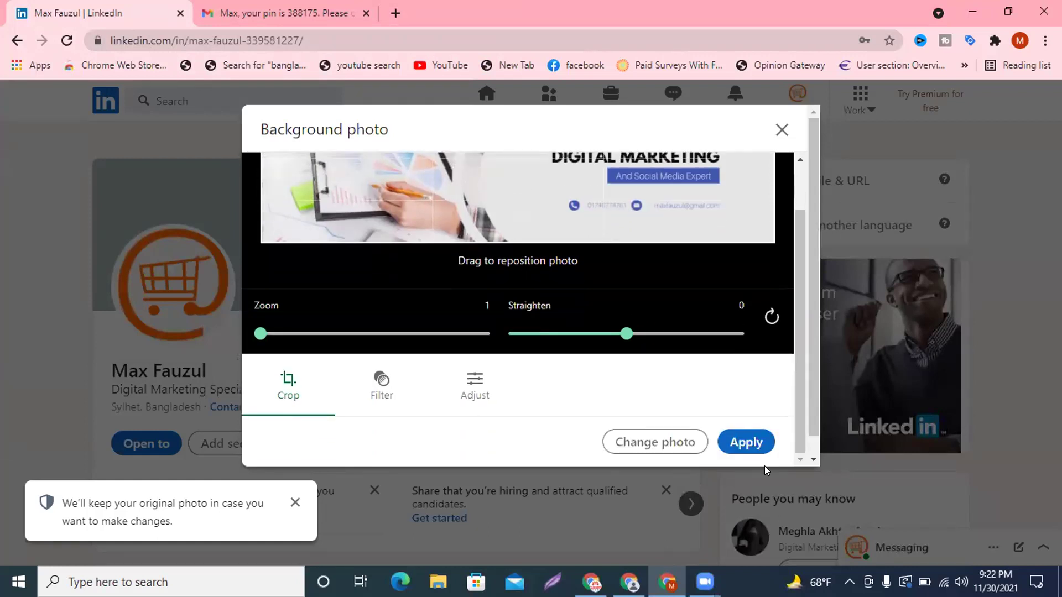
left_click(741, 446)
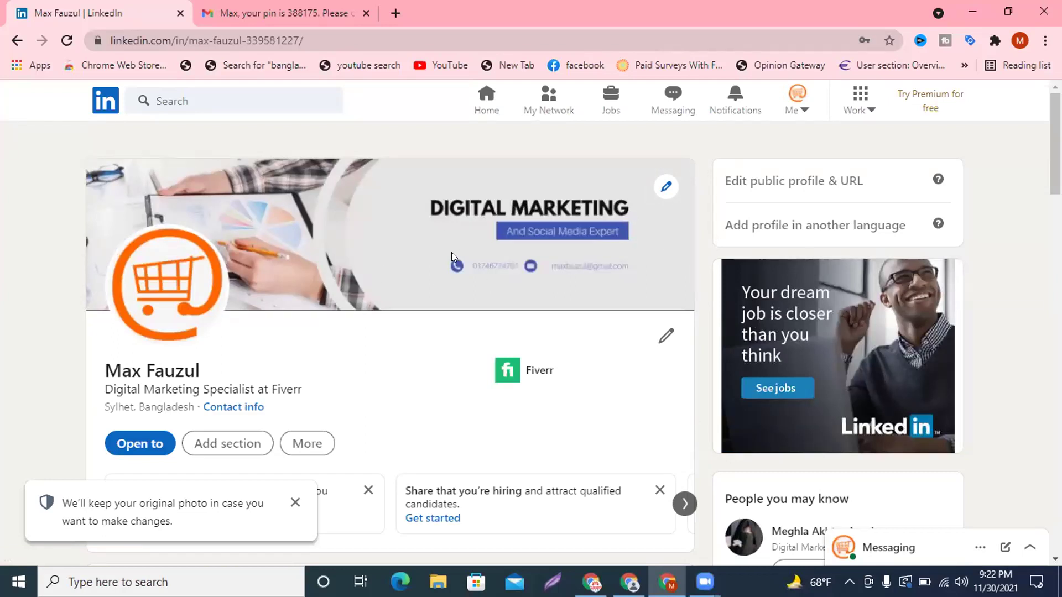
left_click(295, 503)
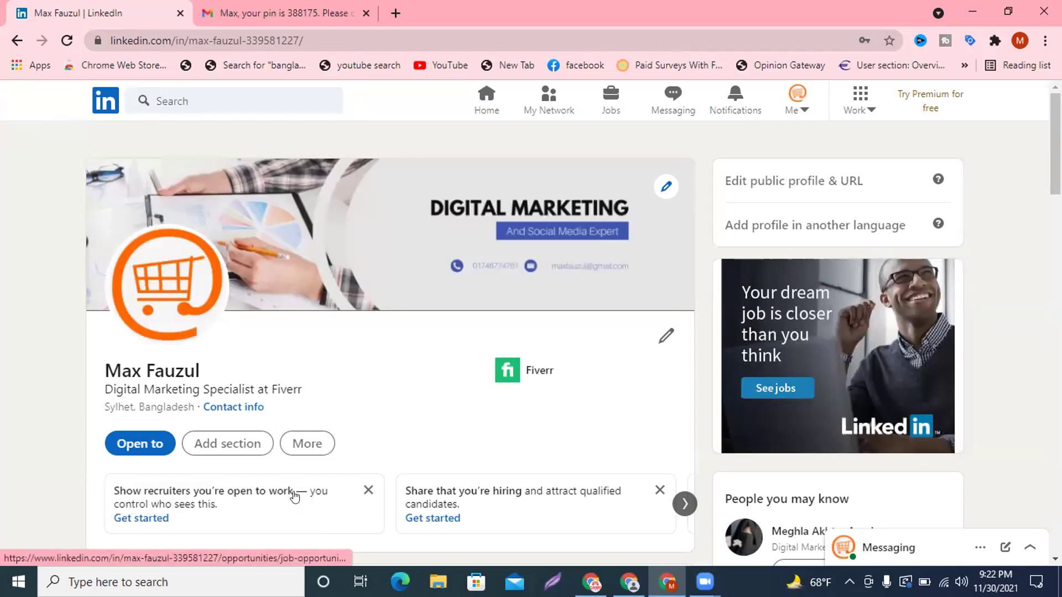
left_click(798, 98)
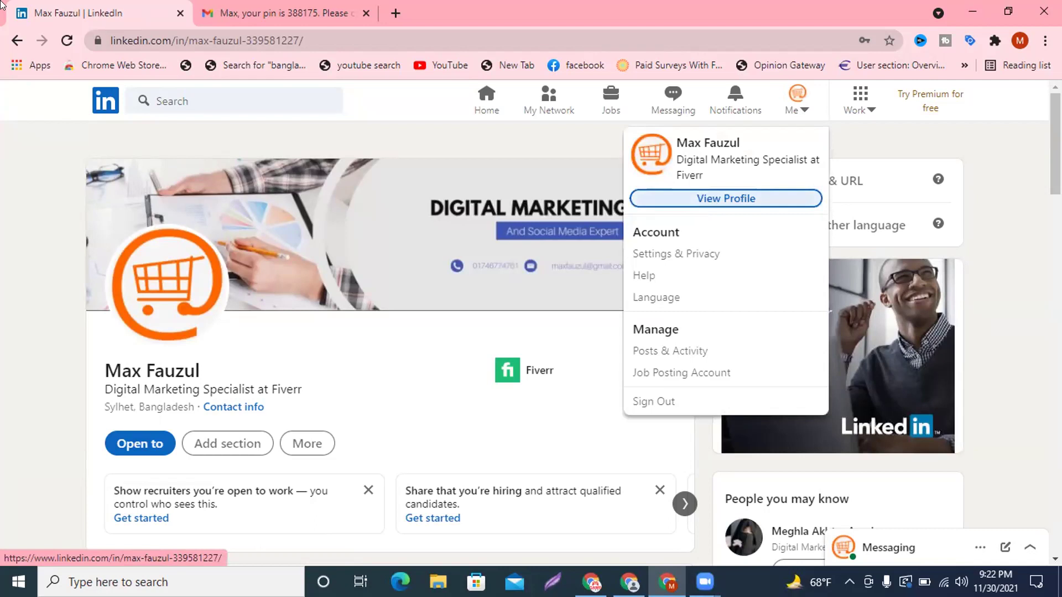
left_click(68, 33)
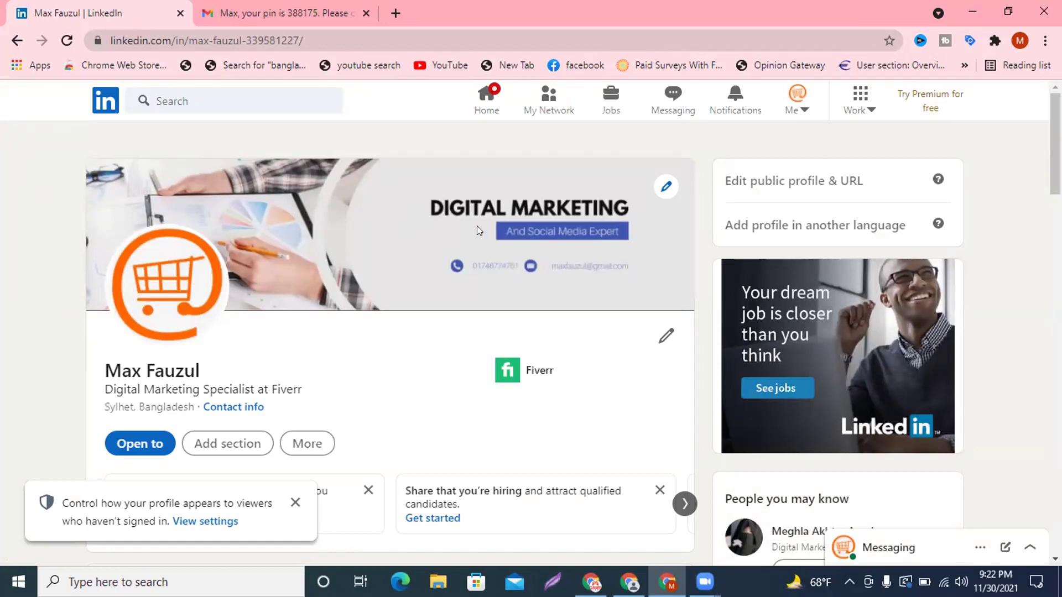
left_click(296, 503)
scroll(412, 395, "down", 2)
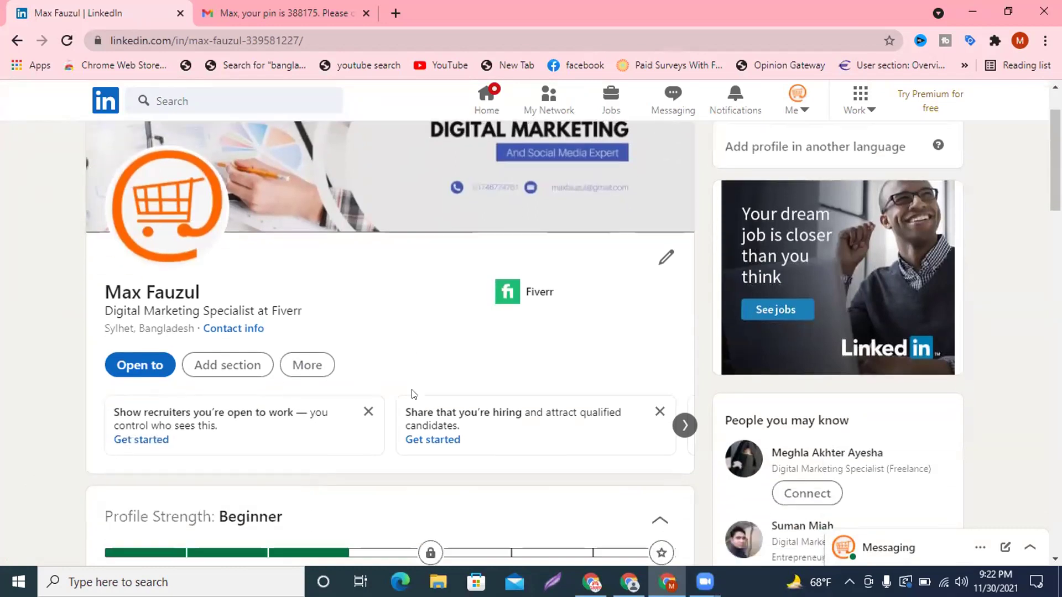
scroll(413, 393, "down", 2)
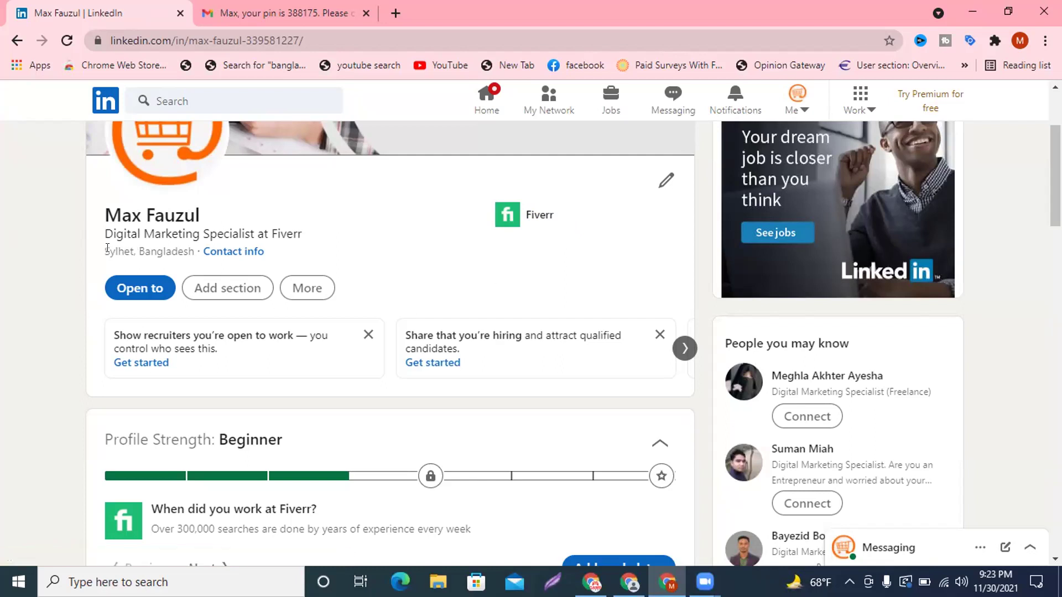
Open the profile's contact info for editing and add a website entry.
left_click(229, 252)
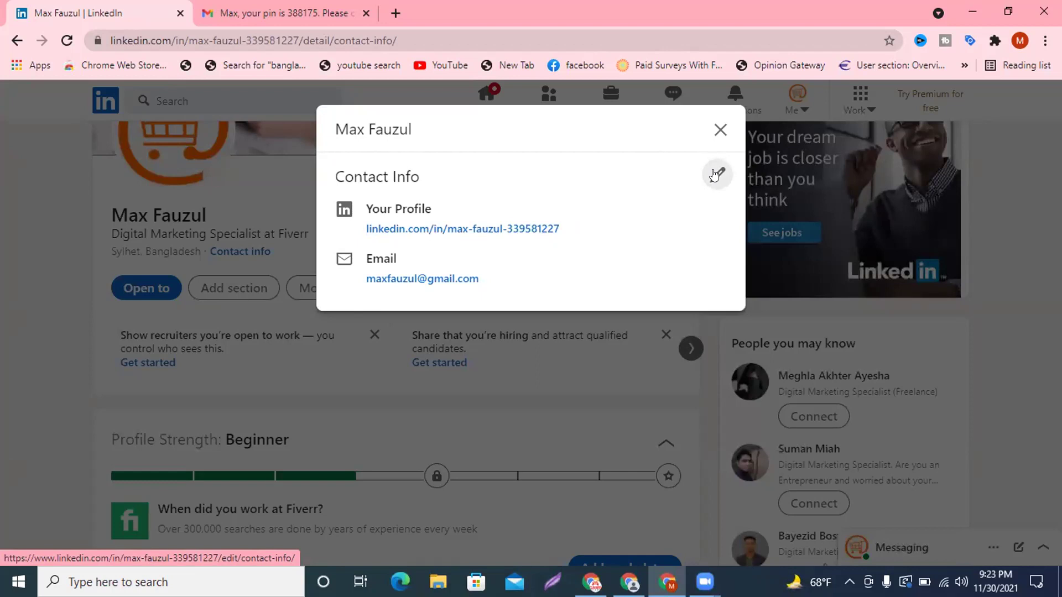
left_click(716, 174)
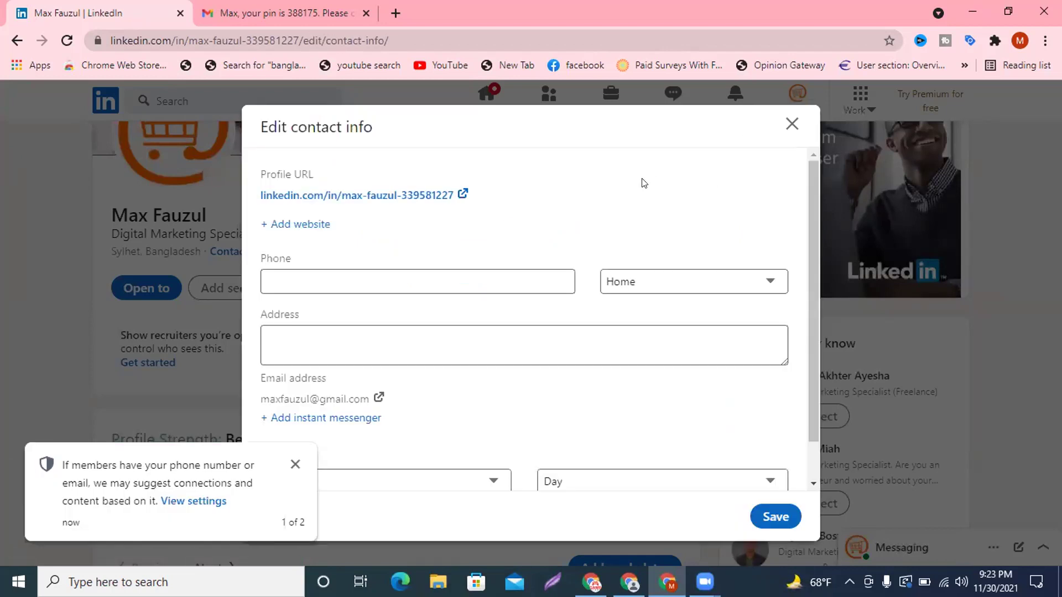
left_click(374, 282)
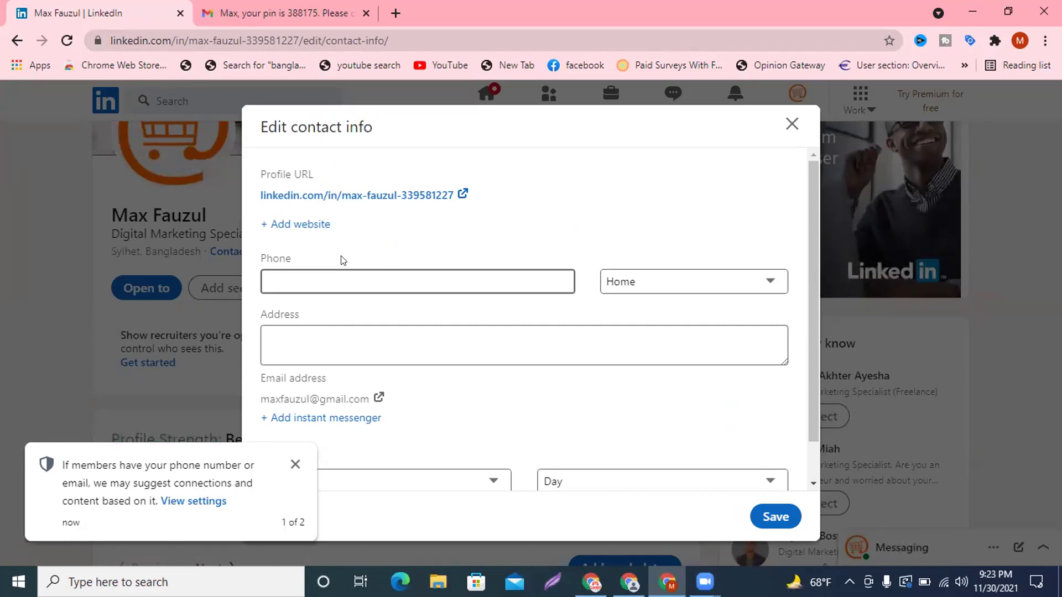
left_click(286, 224)
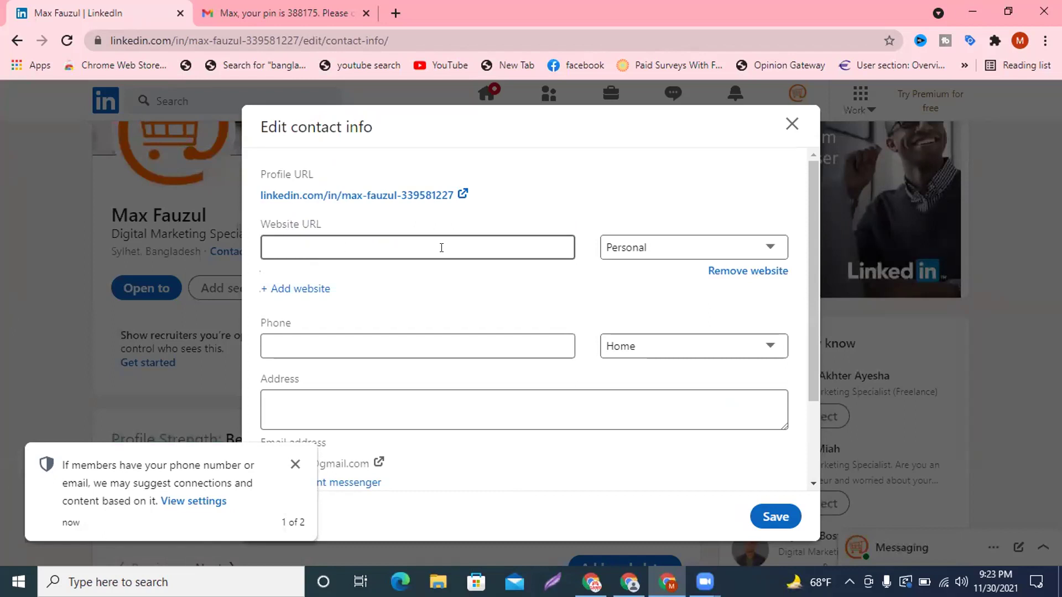
scroll(441, 248, "down", 2)
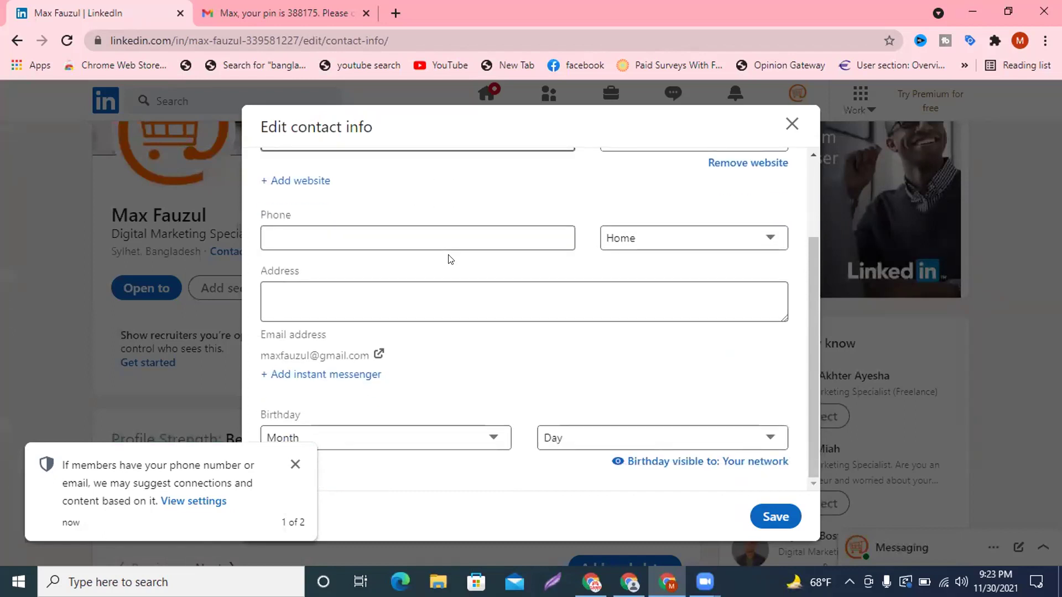
Check the Address and Website URL fields and dismiss the contact-suggestion notice.
left_click(359, 288)
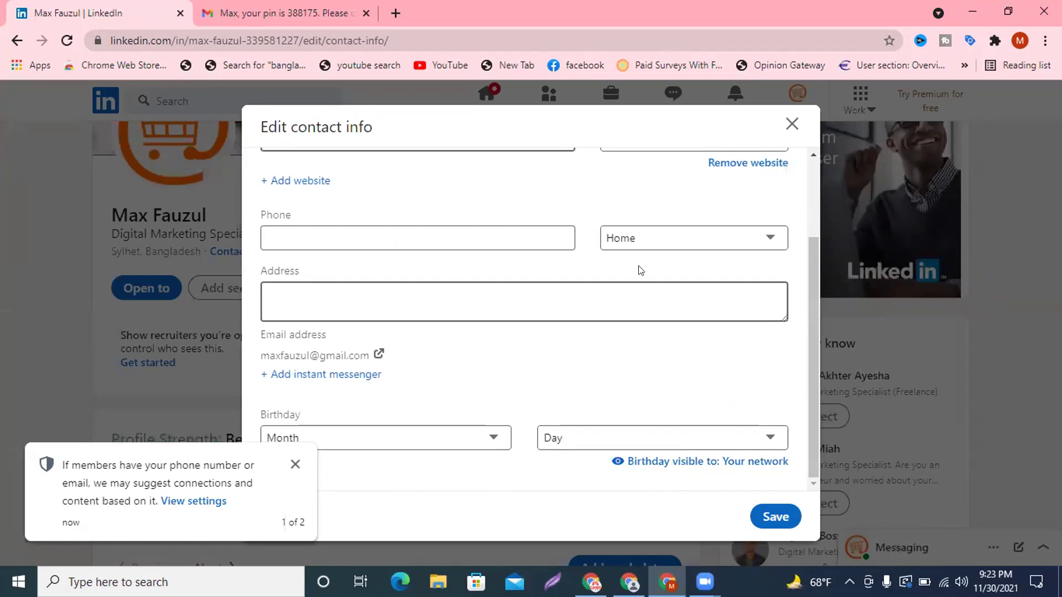
left_click(525, 430)
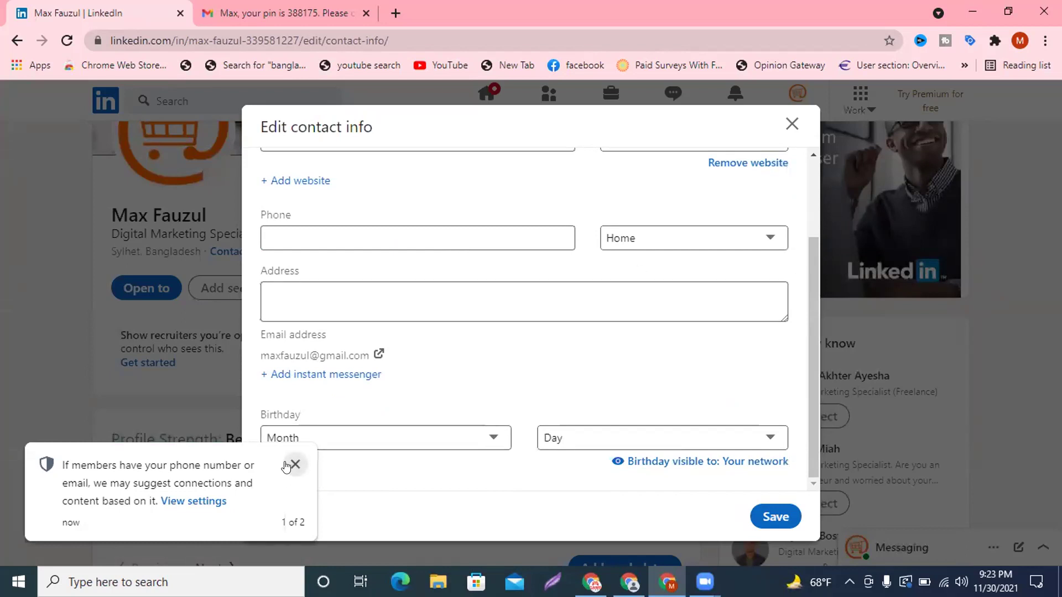
left_click(294, 465)
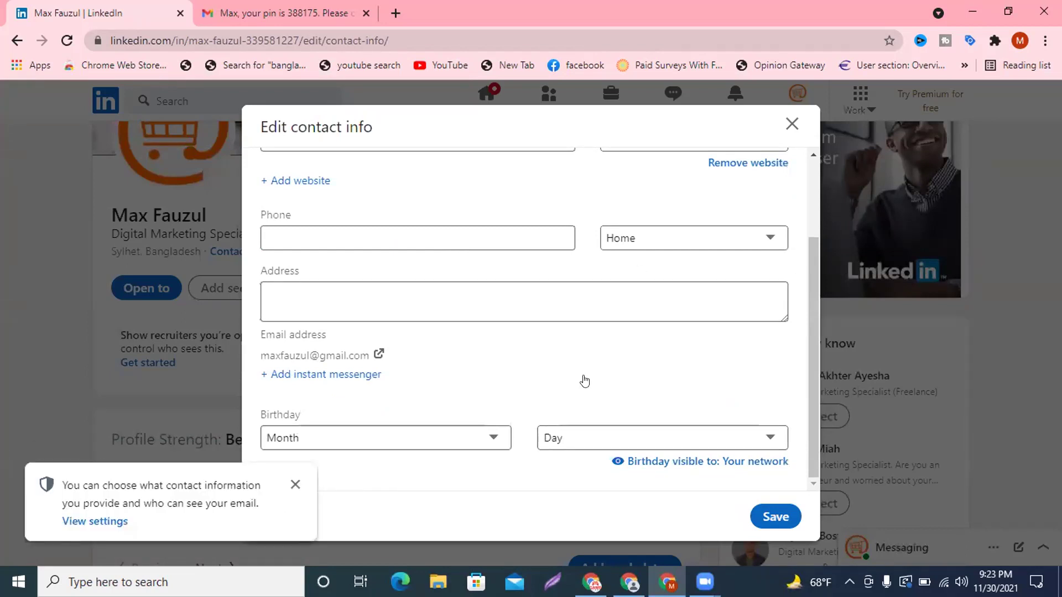
scroll(585, 381, "up", 3)
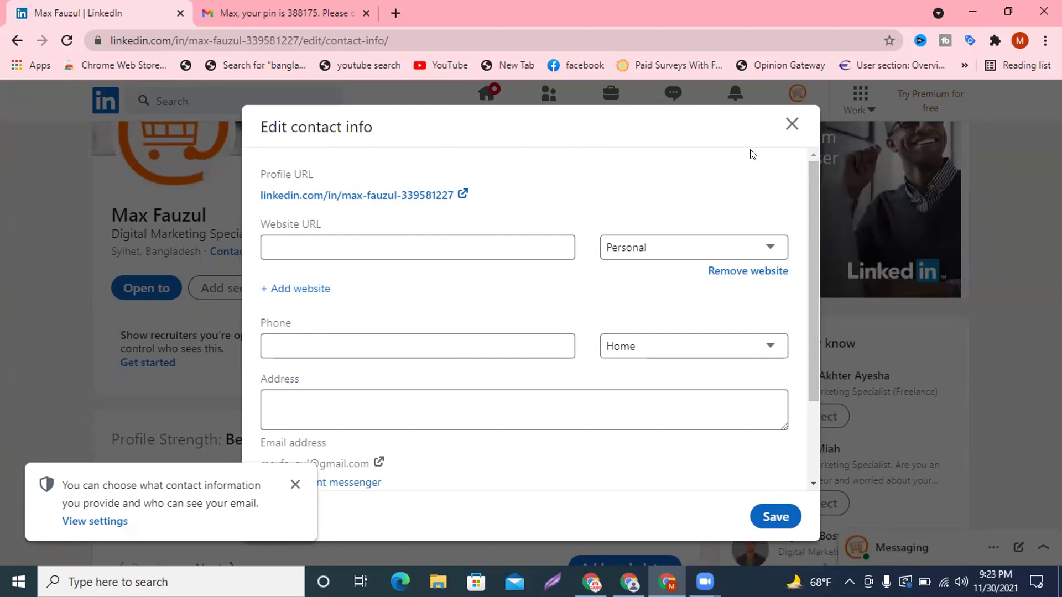
left_click(564, 256)
scroll(531, 352, "down", 2)
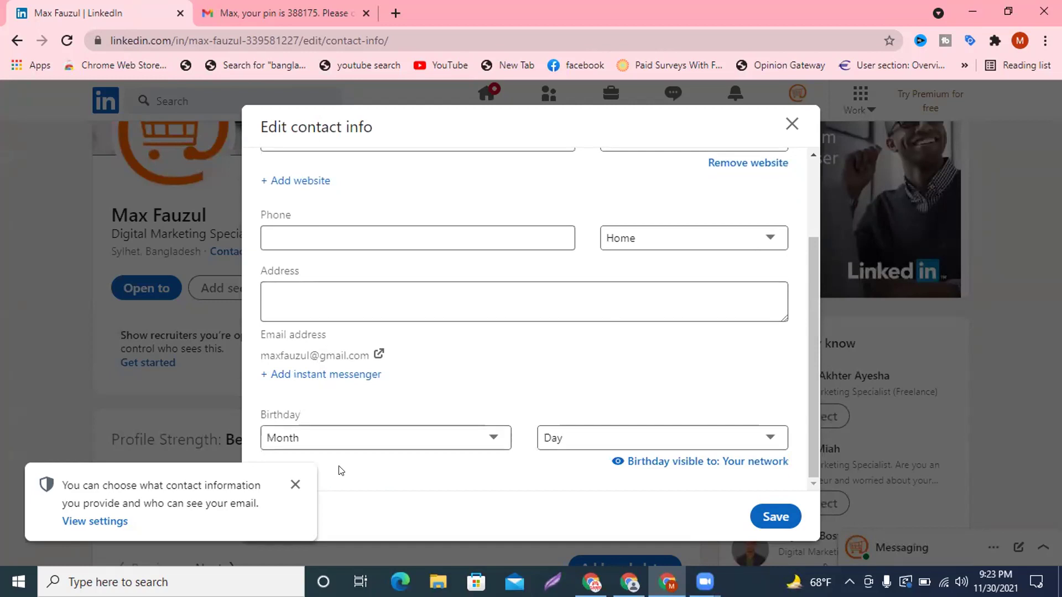
Add an empty instant messenger entry, keeping Skype as the service.
left_click(317, 379)
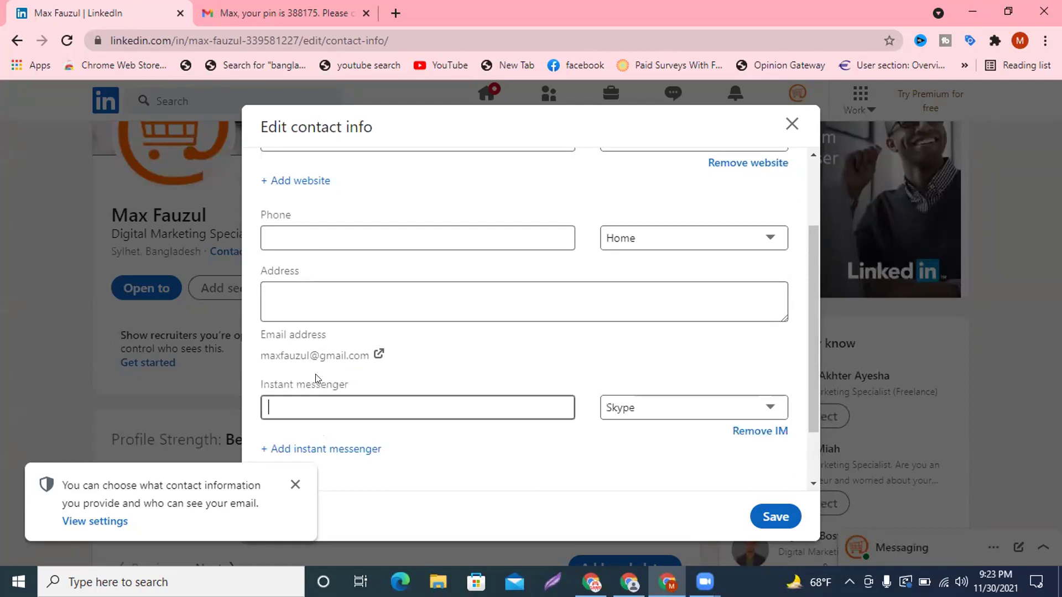
left_click(703, 410)
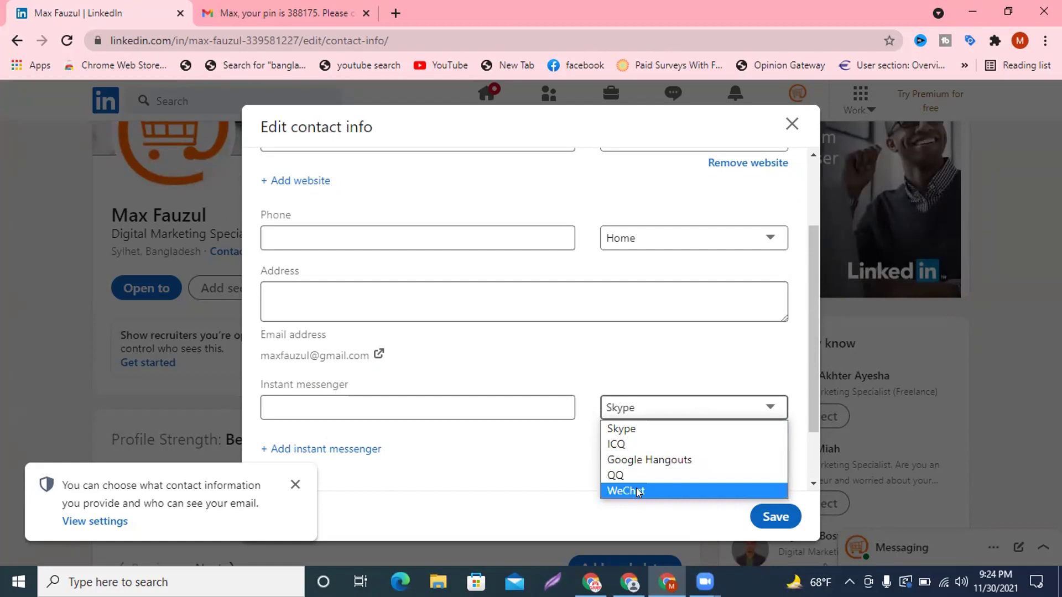
left_click(479, 348)
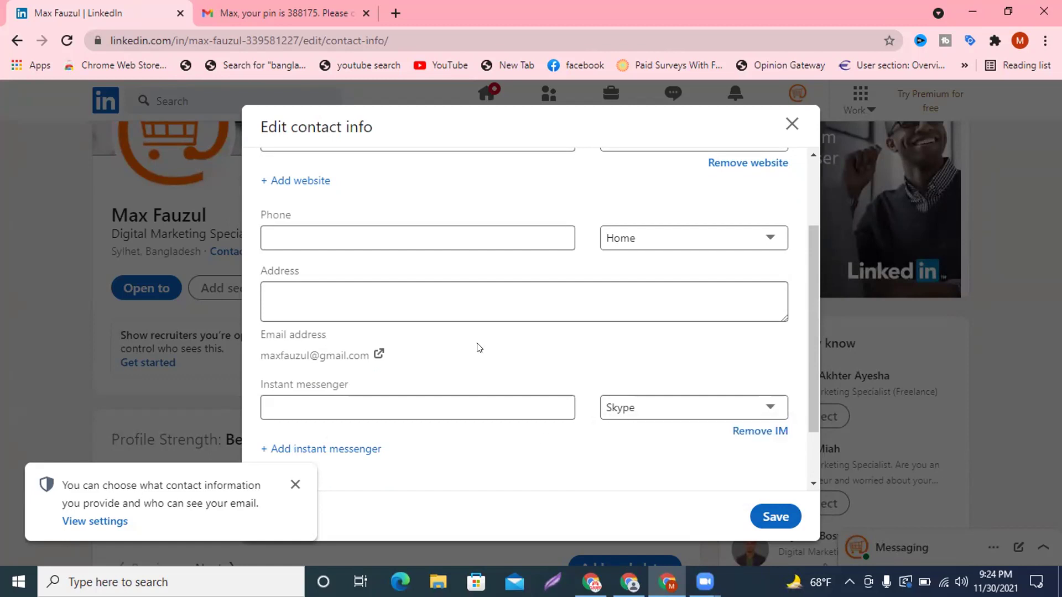
scroll(479, 348, "down", 1)
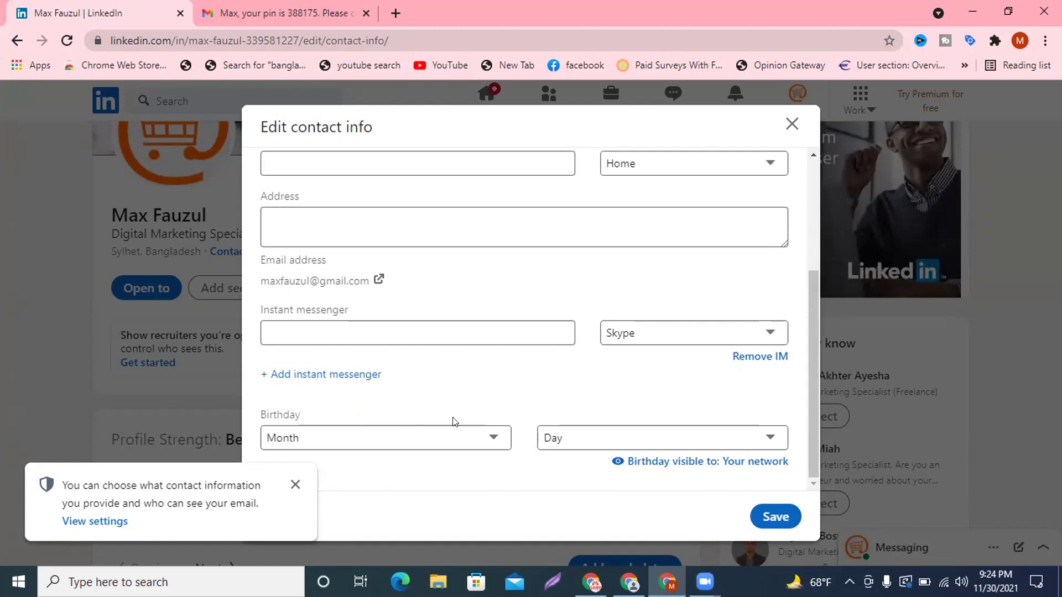
Discard the contact info edits, close Contact Info and dismiss the notification toast.
left_click(794, 121)
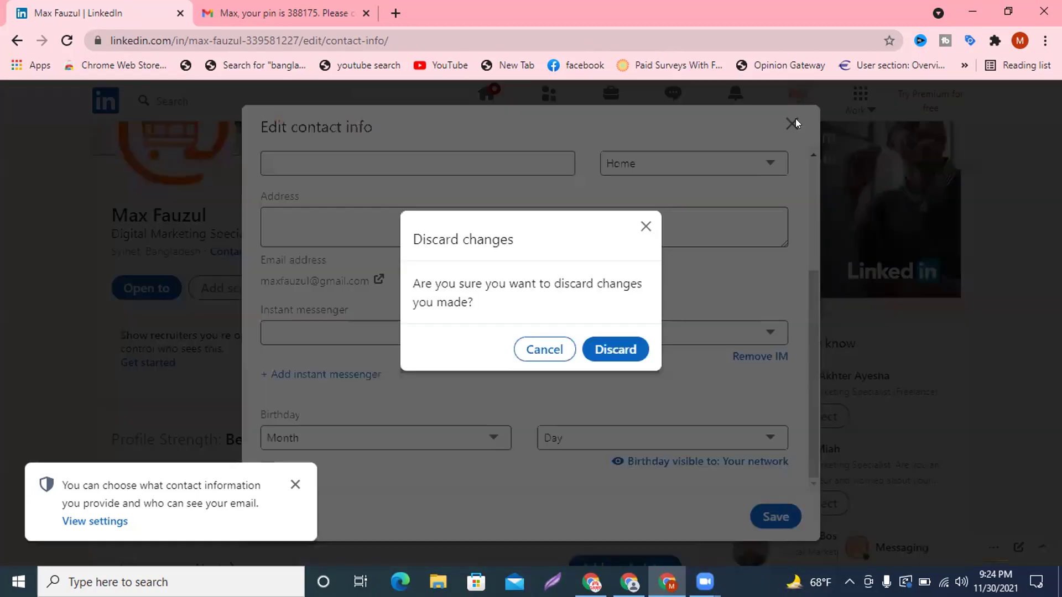
left_click(591, 347)
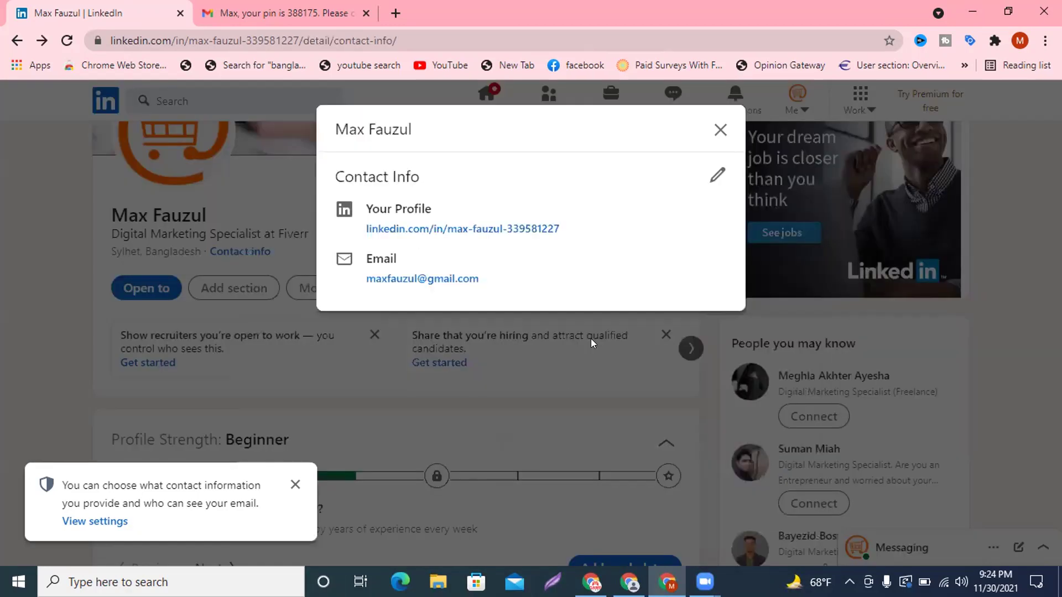
left_click(719, 130)
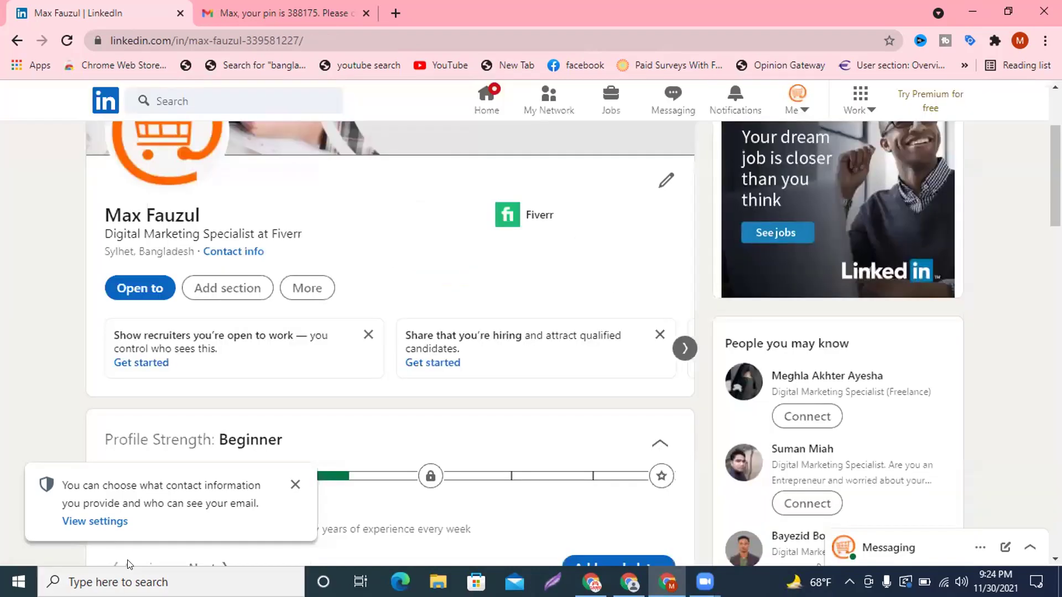
left_click(294, 485)
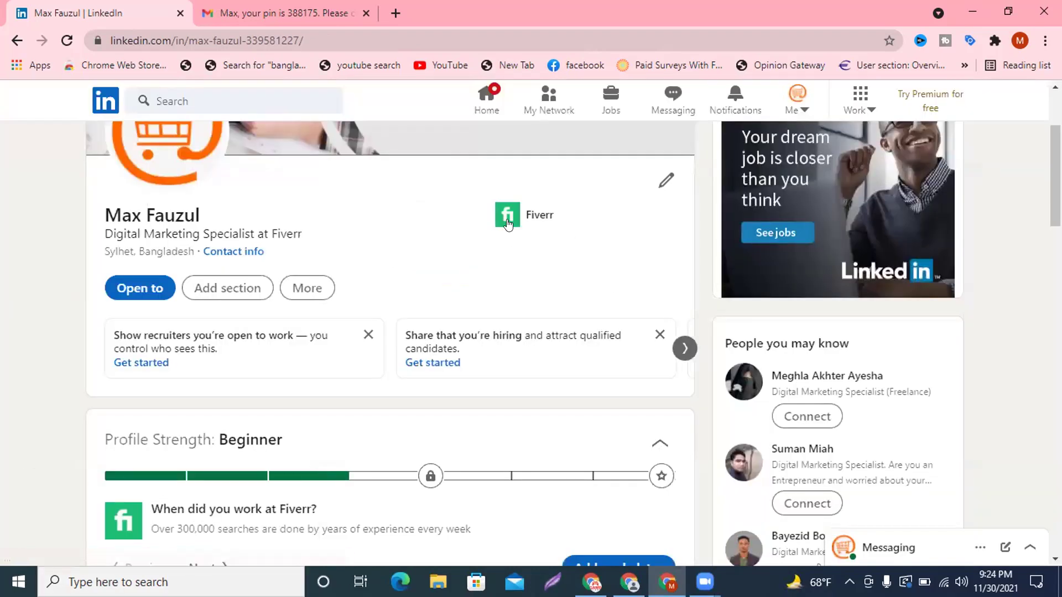
Open Edit intro and review Digital Marketing Specialist at Fiverr, Internet, Sylhet, Bangladesh down to Contact info.
left_click(659, 182)
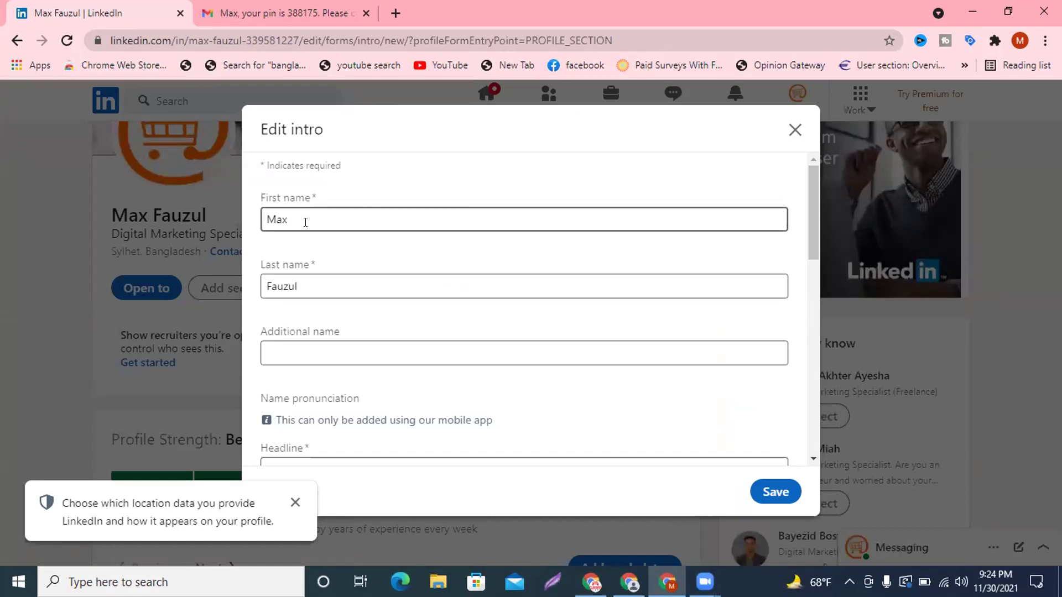
scroll(307, 221, "down", 2)
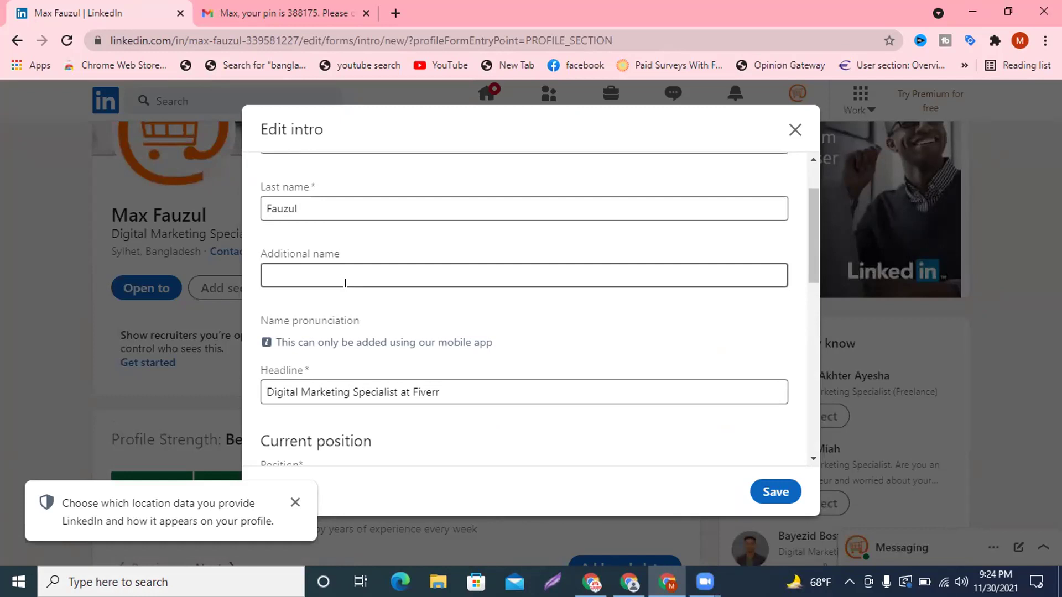
scroll(346, 283, "down", 3)
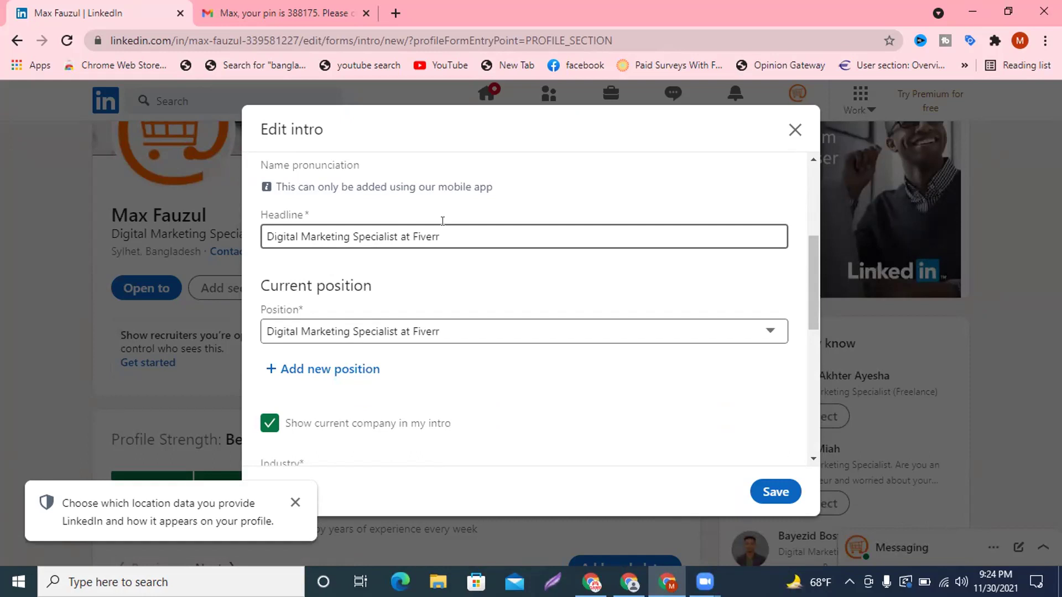
scroll(444, 219, "down", 2)
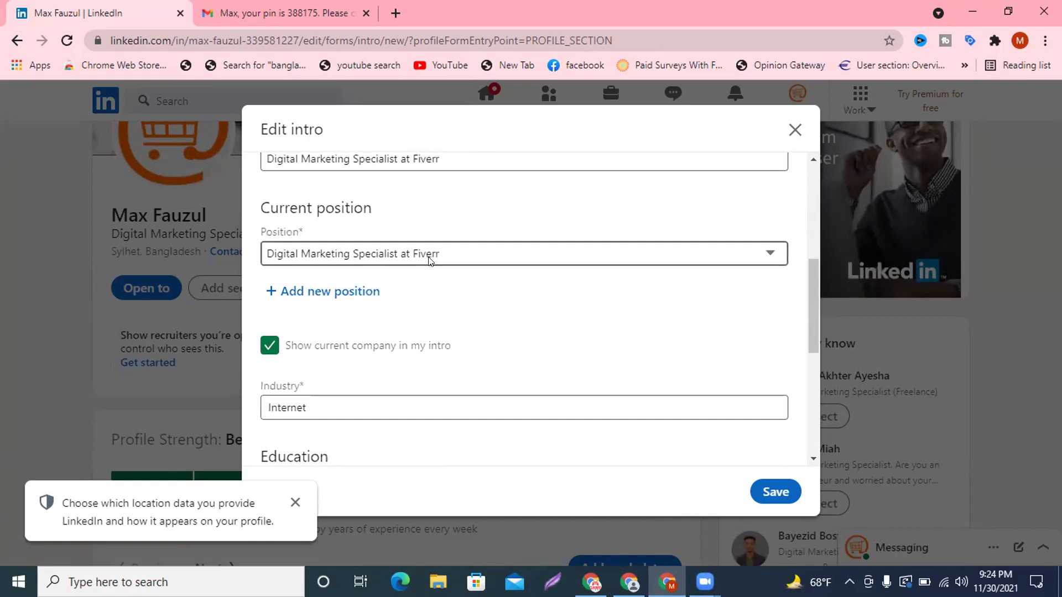
scroll(430, 261, "down", 4)
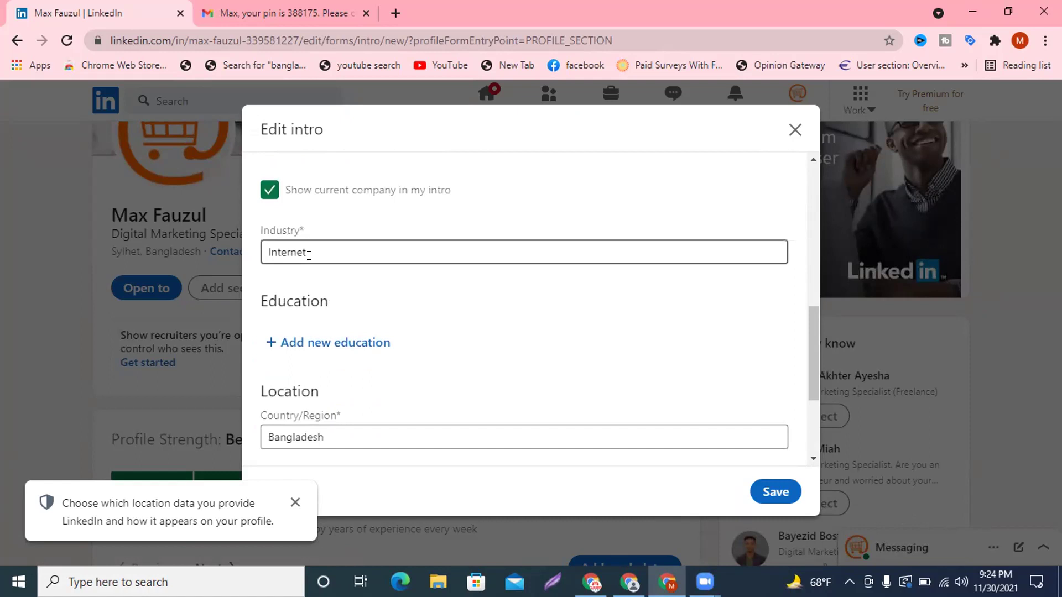
scroll(309, 255, "down", 3)
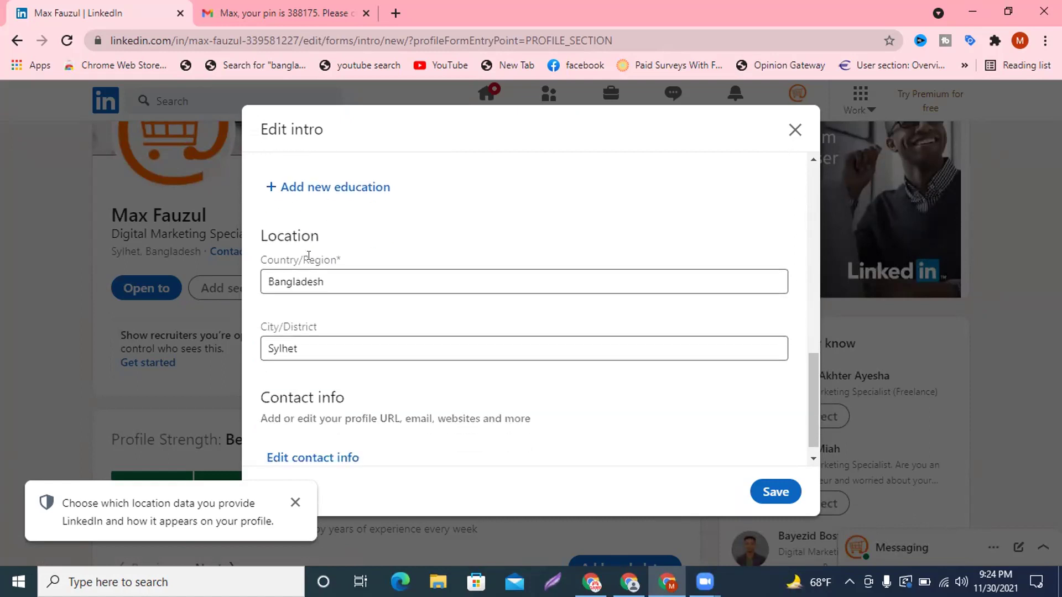
scroll(318, 257, "down", 1)
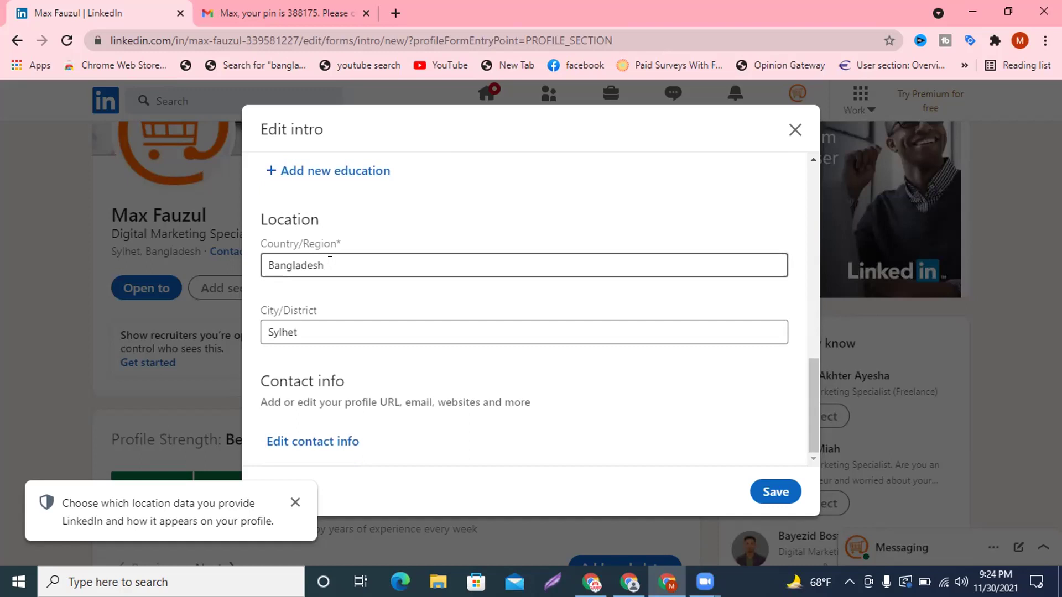
Open contact info from Edit intro, discard it unchanged, and return to Current position.
left_click(293, 502)
left_click(302, 441)
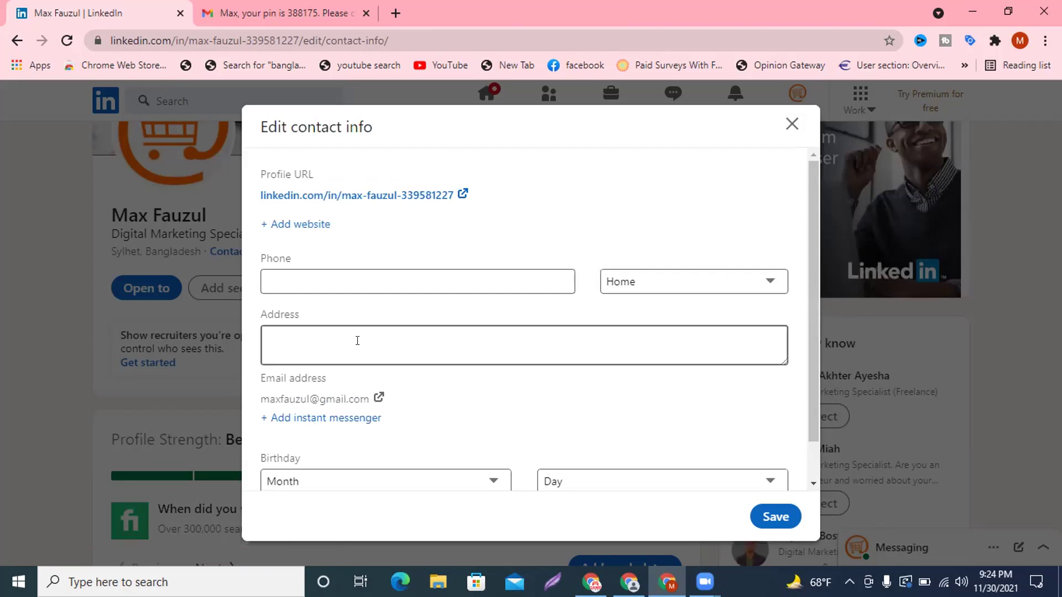
scroll(356, 339, "down", 1)
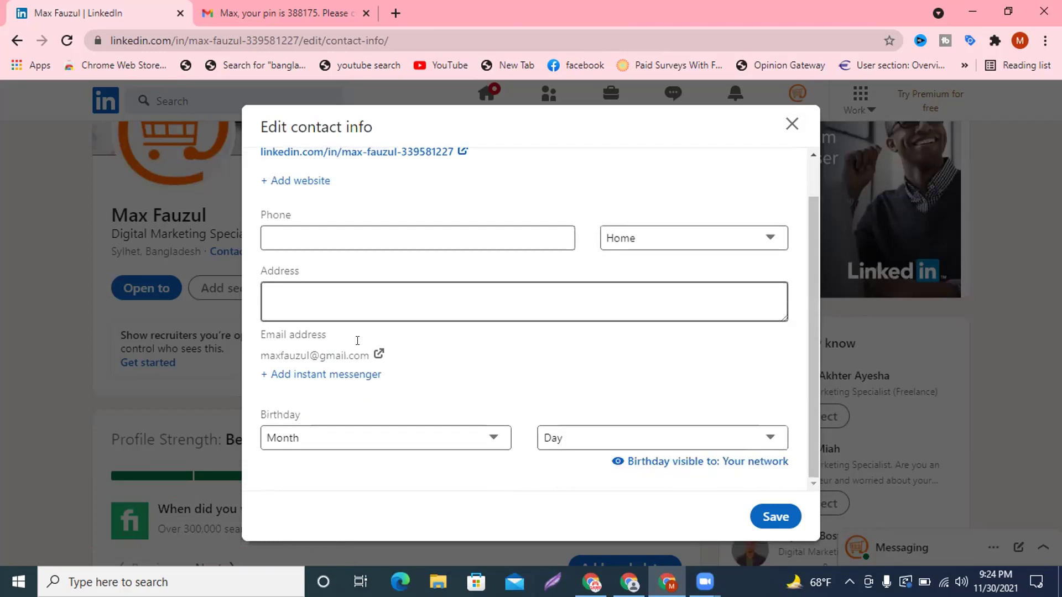
left_click(789, 127)
left_click(622, 347)
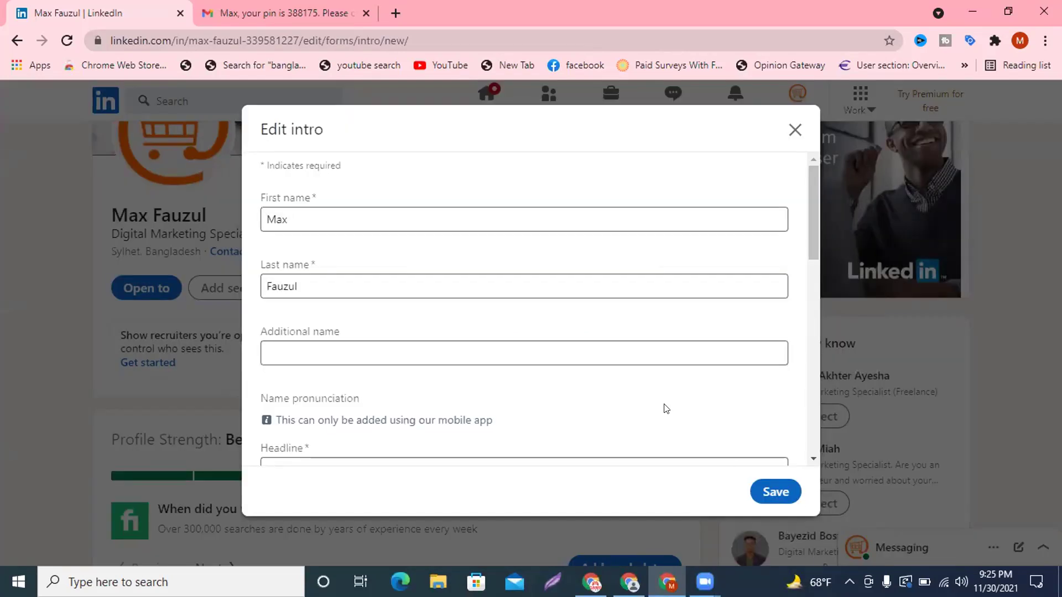
scroll(736, 288, "down", 3)
scroll(741, 274, "down", 1)
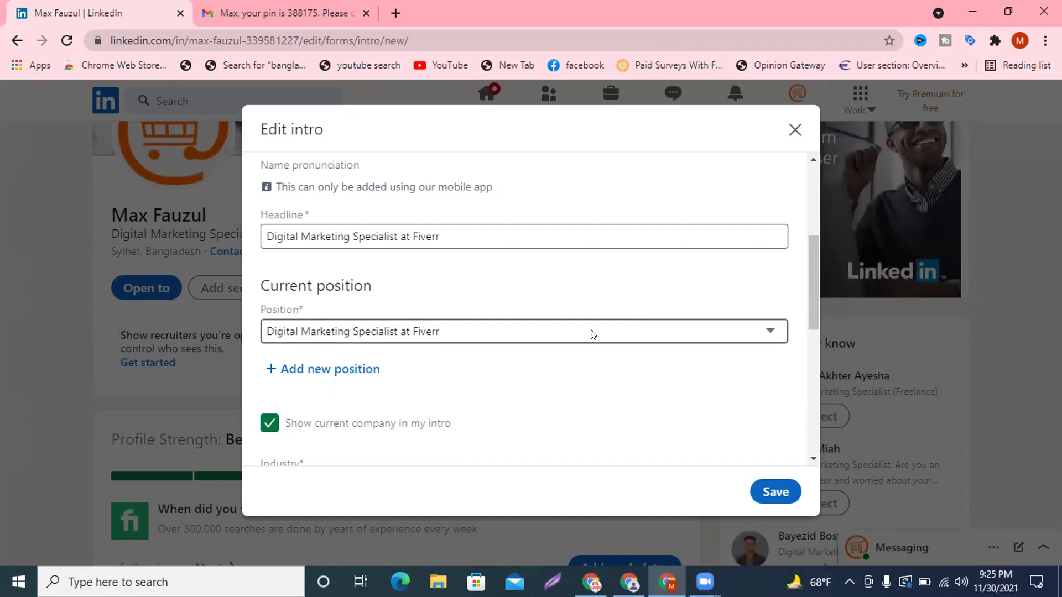
Add a new position titled Digital Marketing Specialist.
left_click(307, 370)
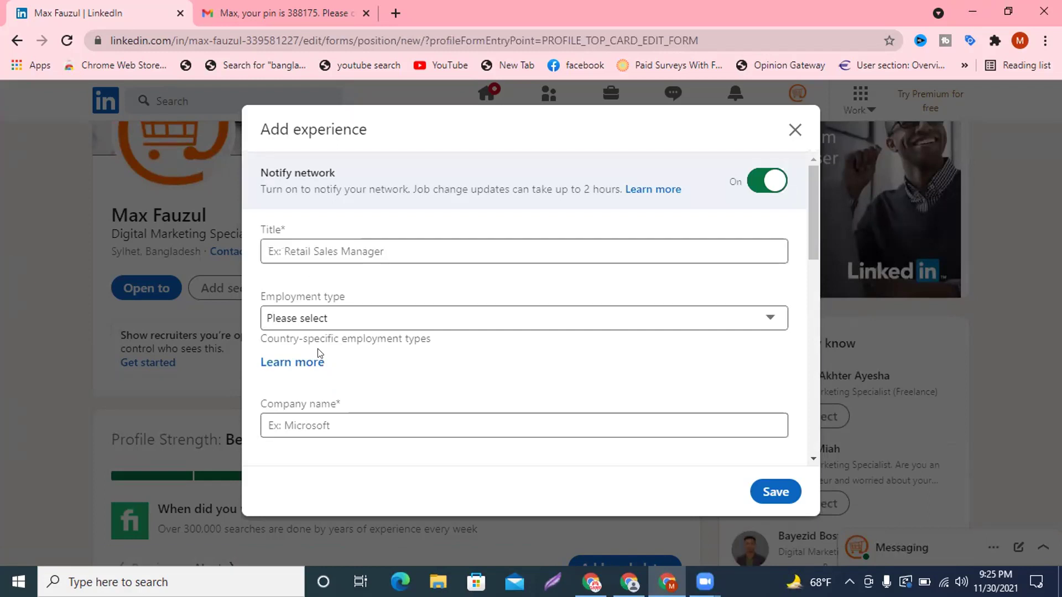
scroll(398, 420, "down", 5)
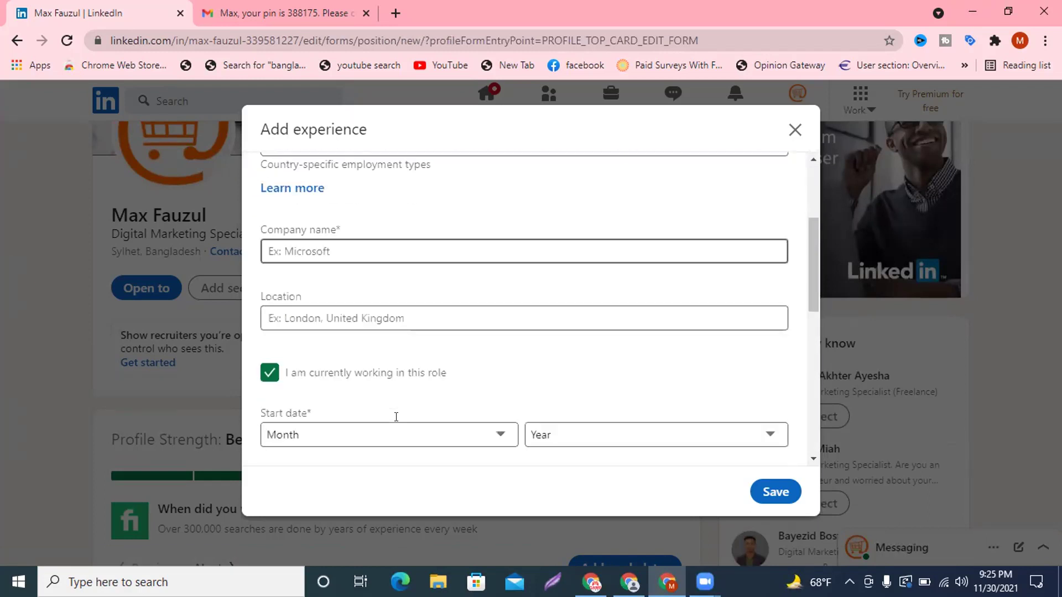
scroll(398, 418, "up", 5)
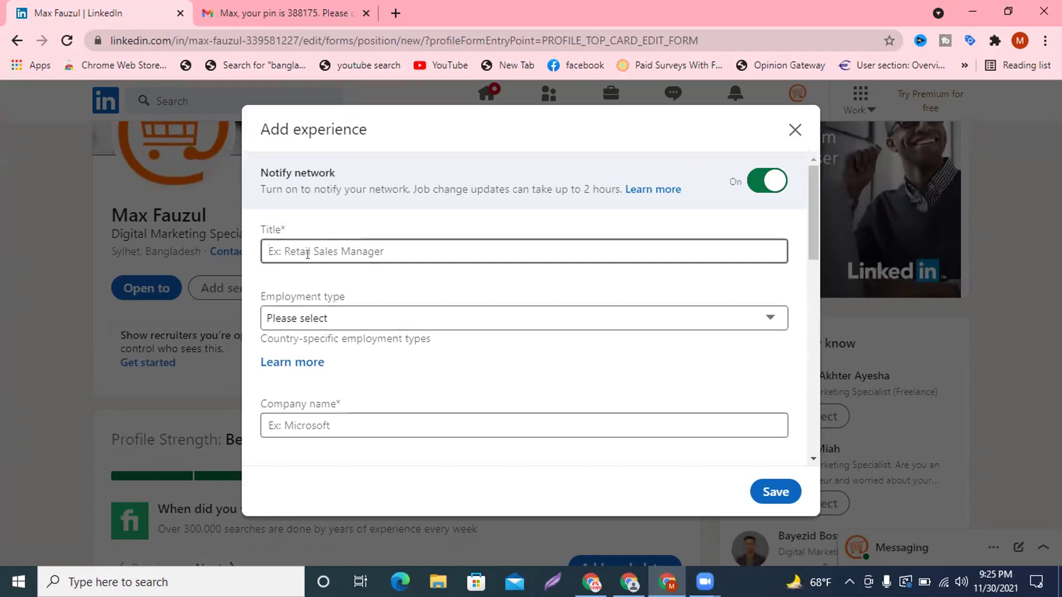
type("Dig")
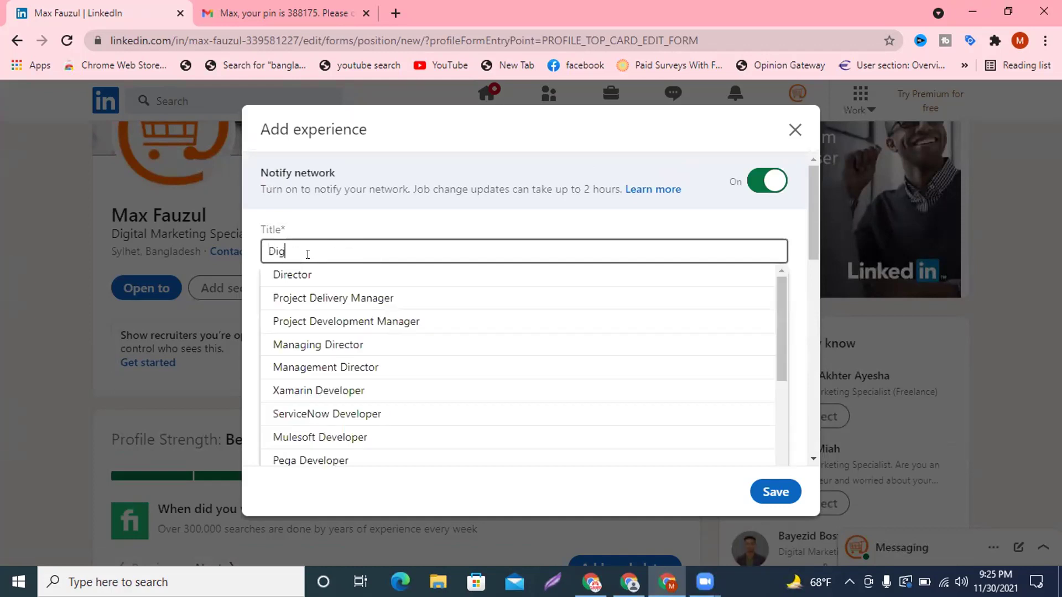
type("ital ")
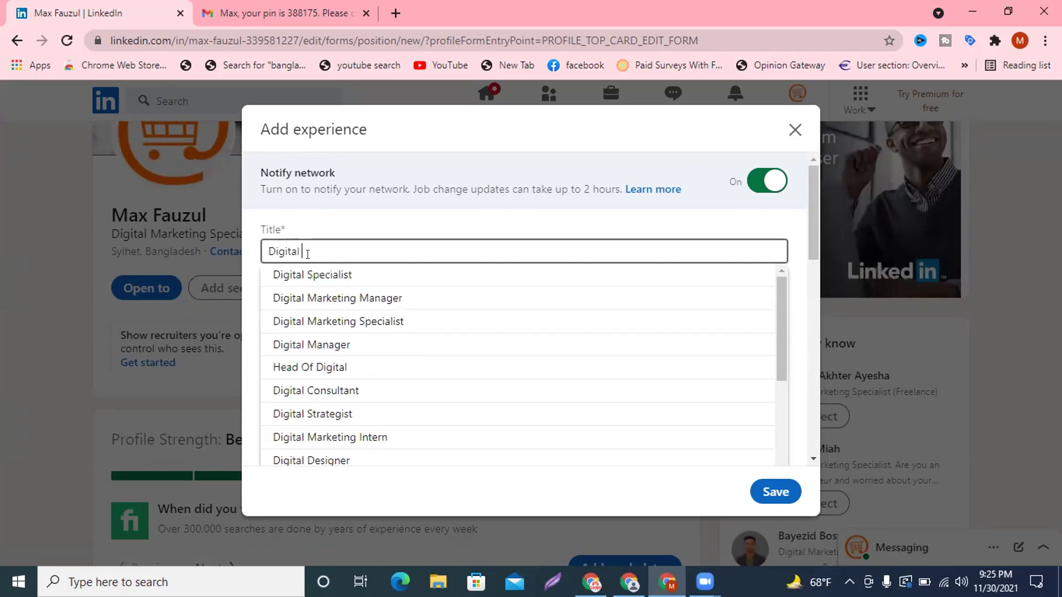
type("Marketing Specialist")
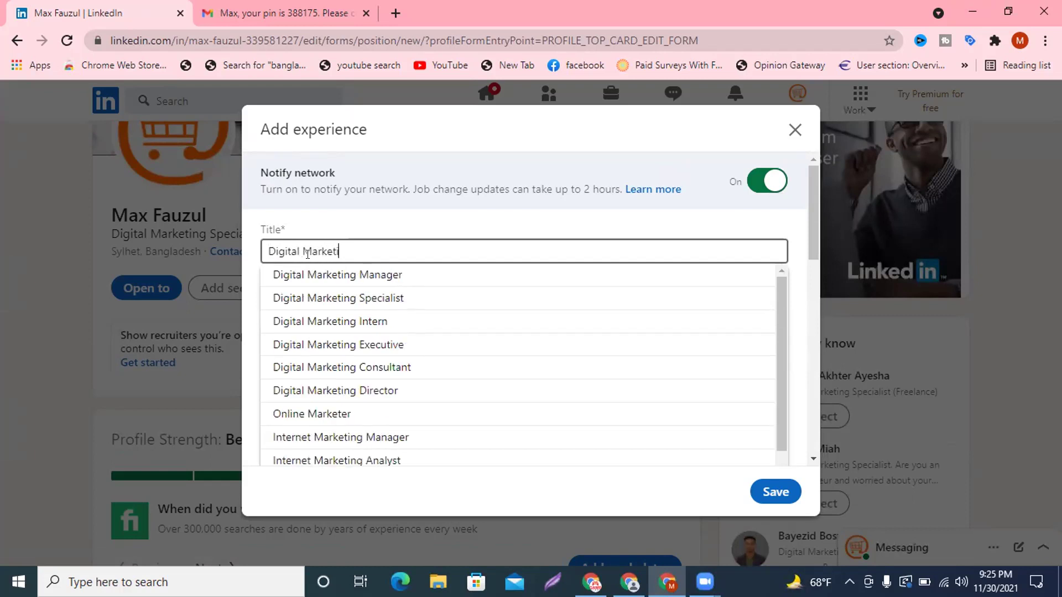
left_click(367, 298)
Set the employment type to Full-time.
left_click(324, 327)
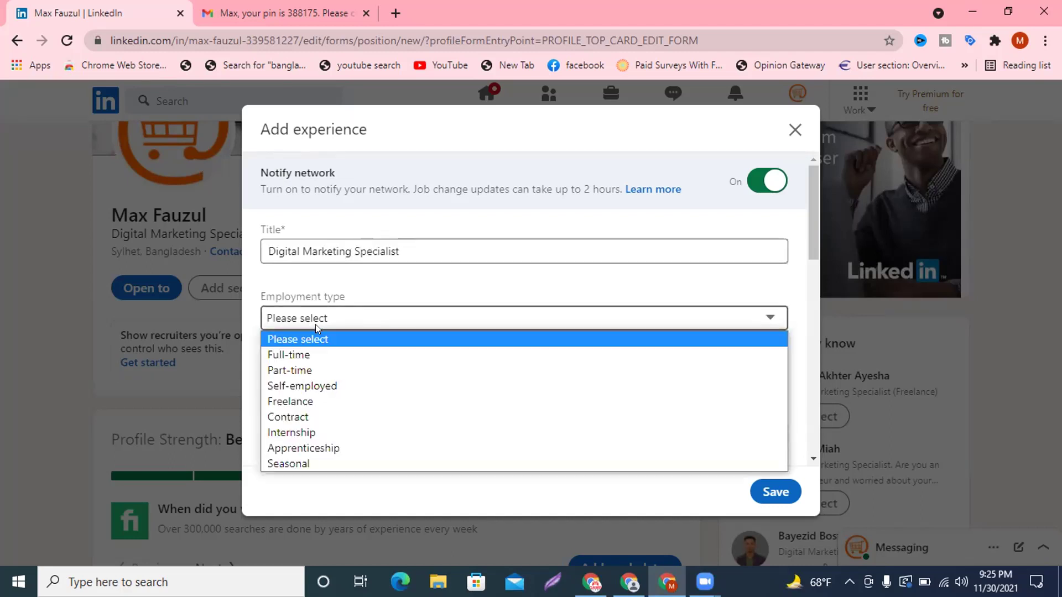
left_click(304, 369)
left_click(343, 311)
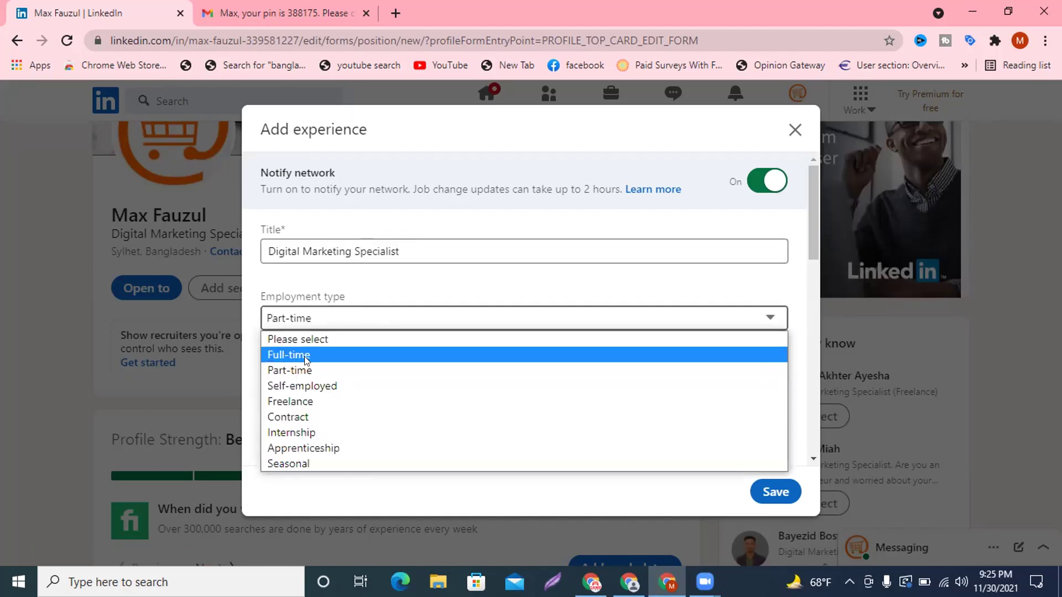
left_click(304, 354)
scroll(303, 360, "down", 3)
Set the company to PeoplePerHour and the location to United States.
left_click(320, 269)
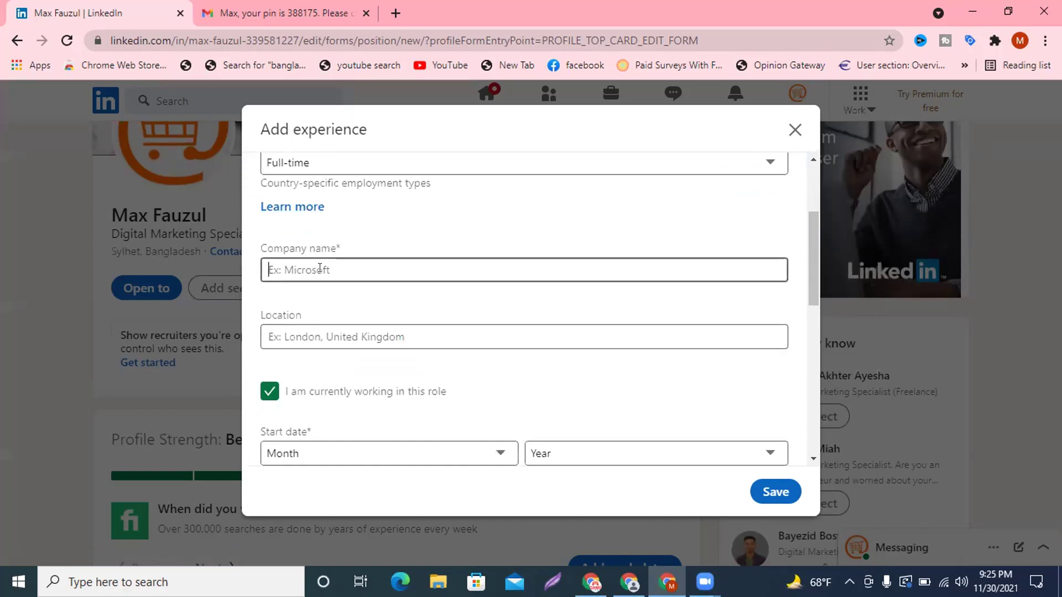
type("w")
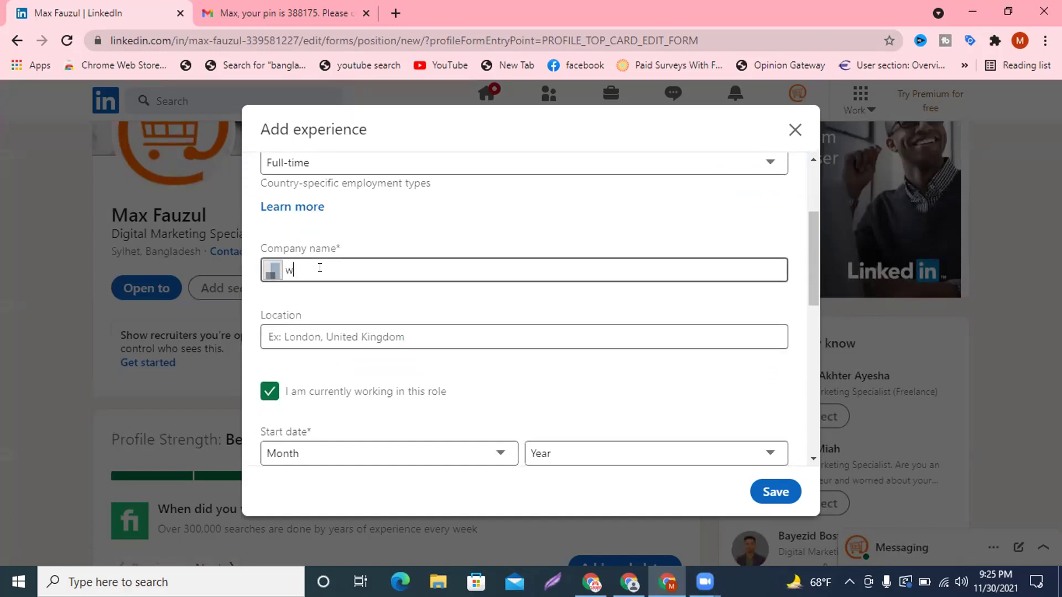
type("ww.p")
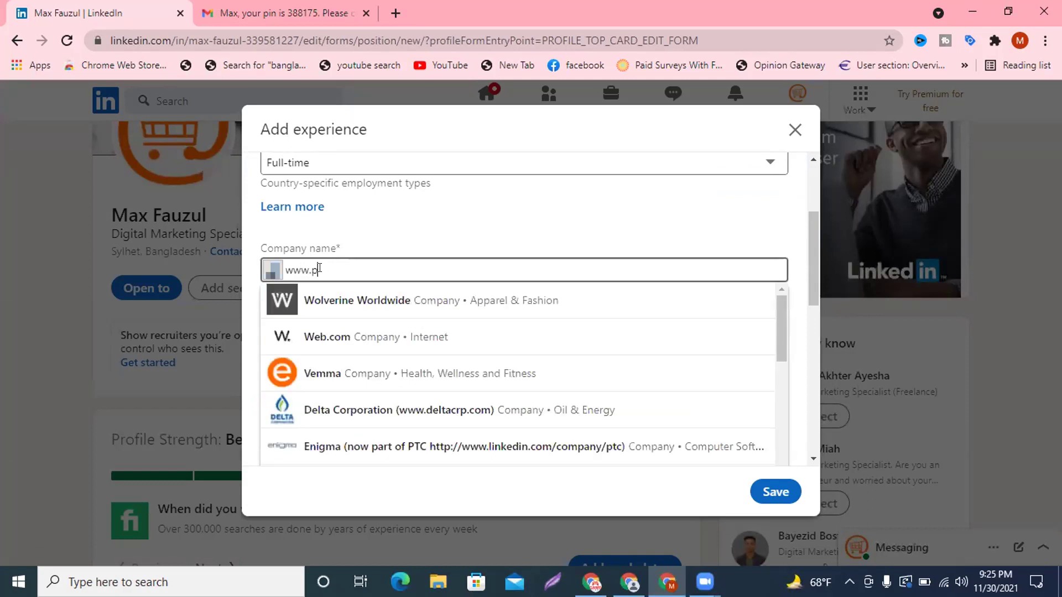
type("eople")
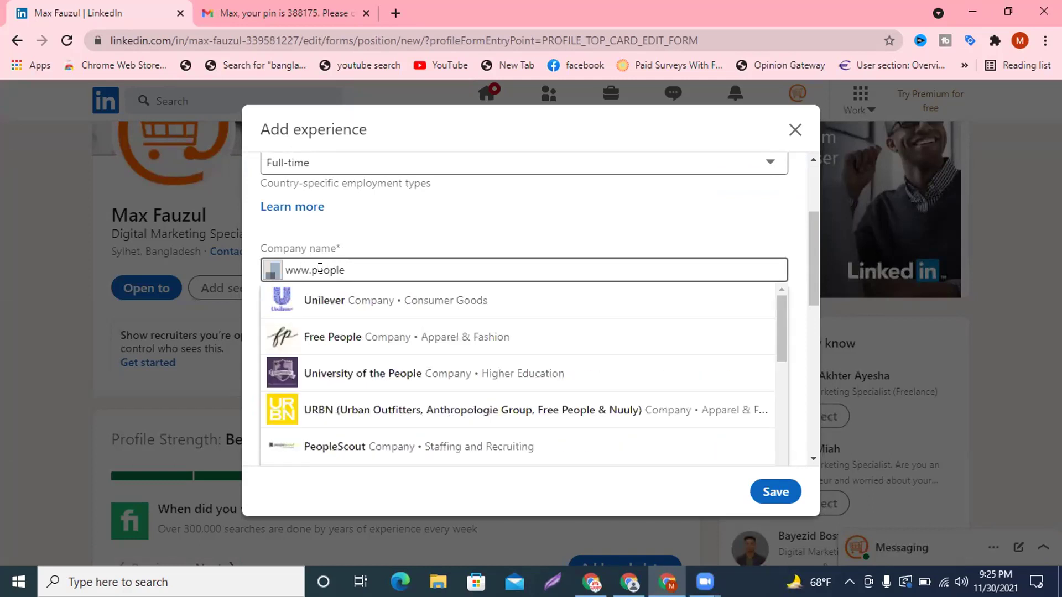
type("per")
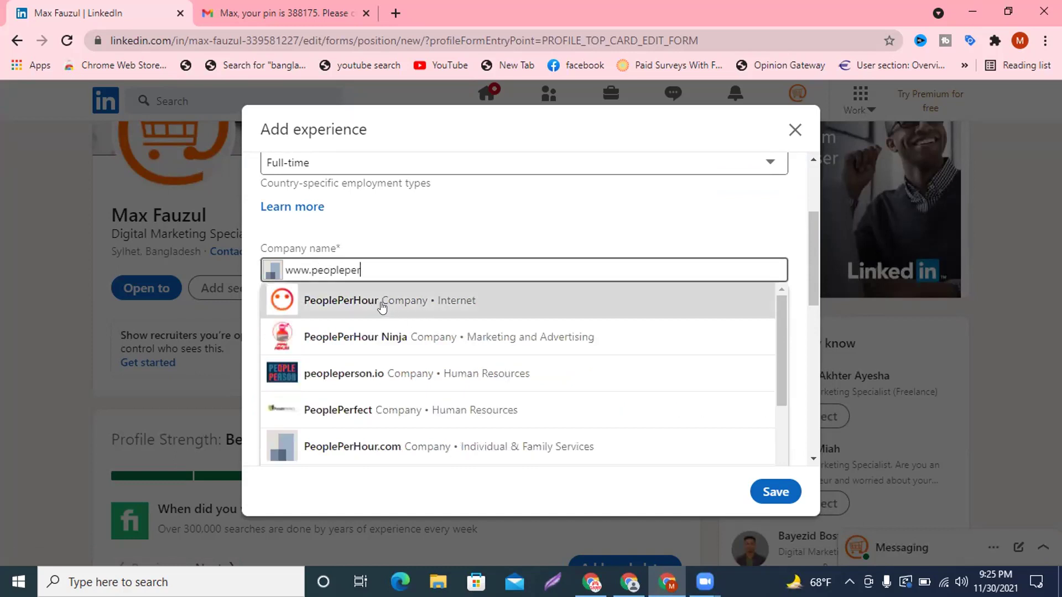
left_click(381, 305)
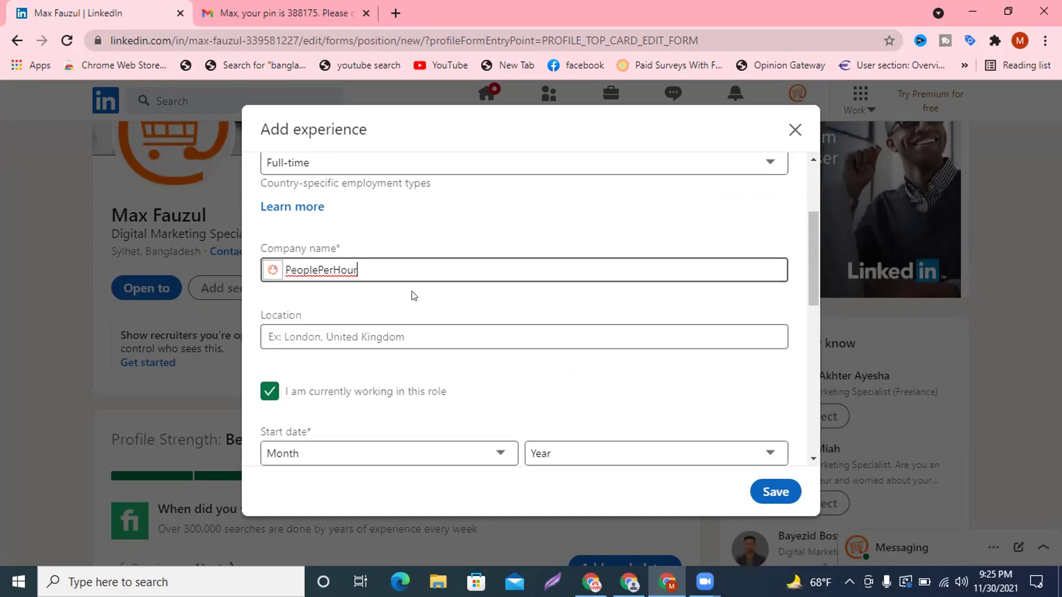
left_click(366, 334)
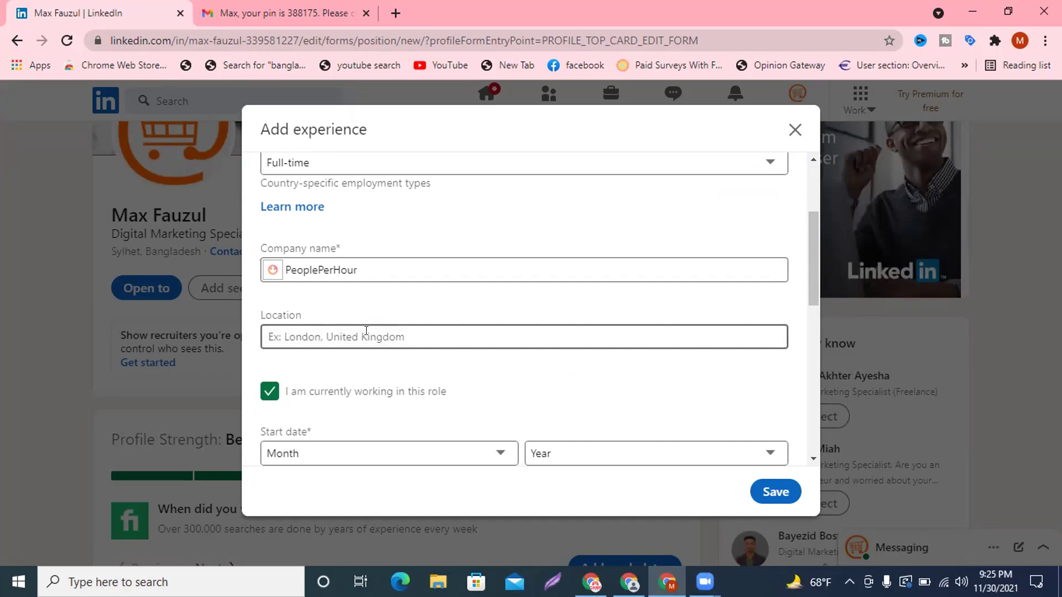
type("United")
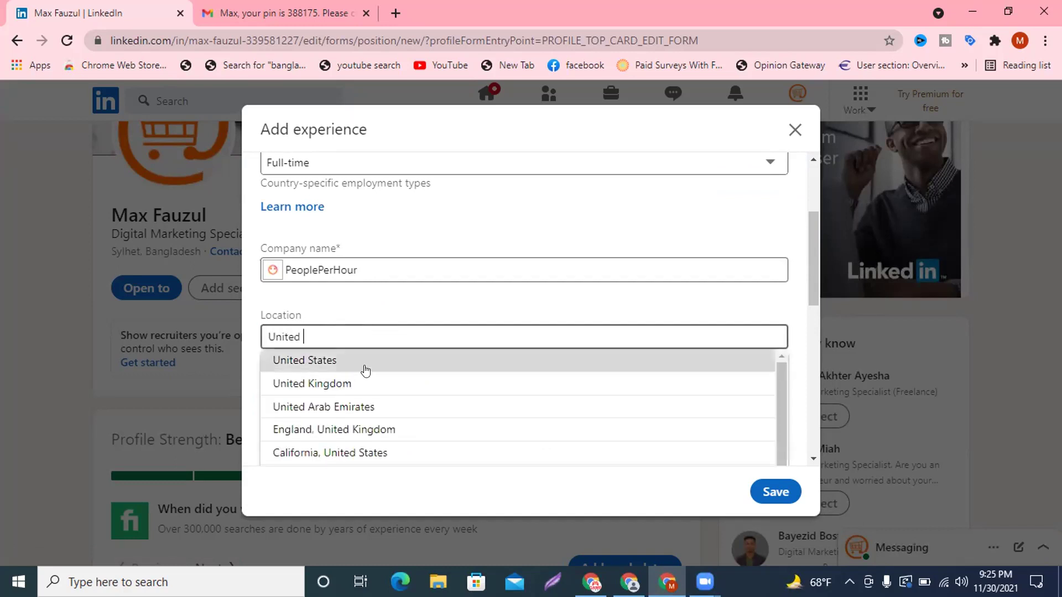
left_click(365, 368)
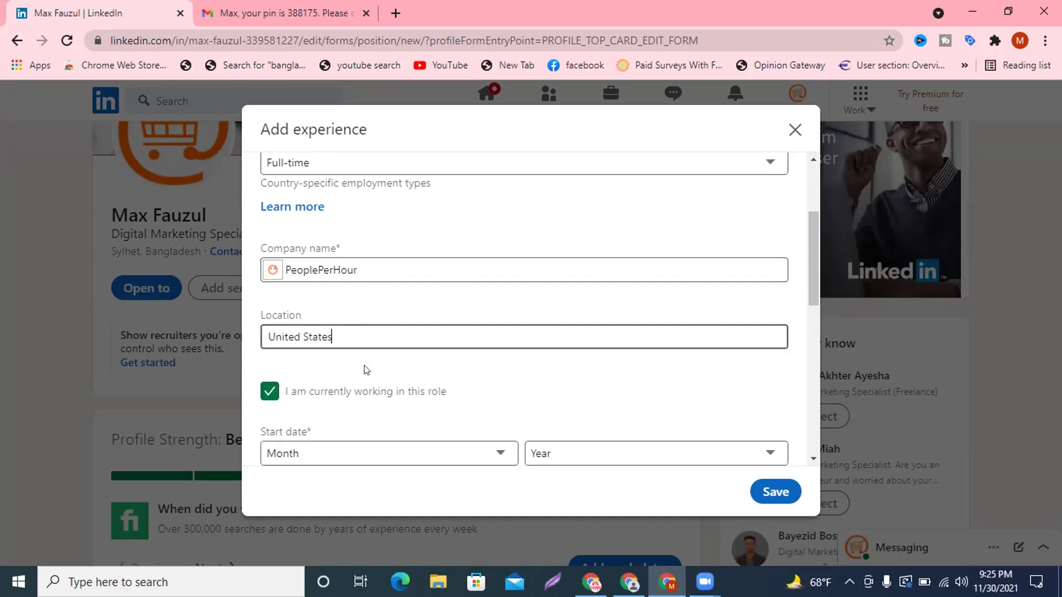
Scroll down the Add experience form and place the cursor in Description.
scroll(365, 370, "down", 3)
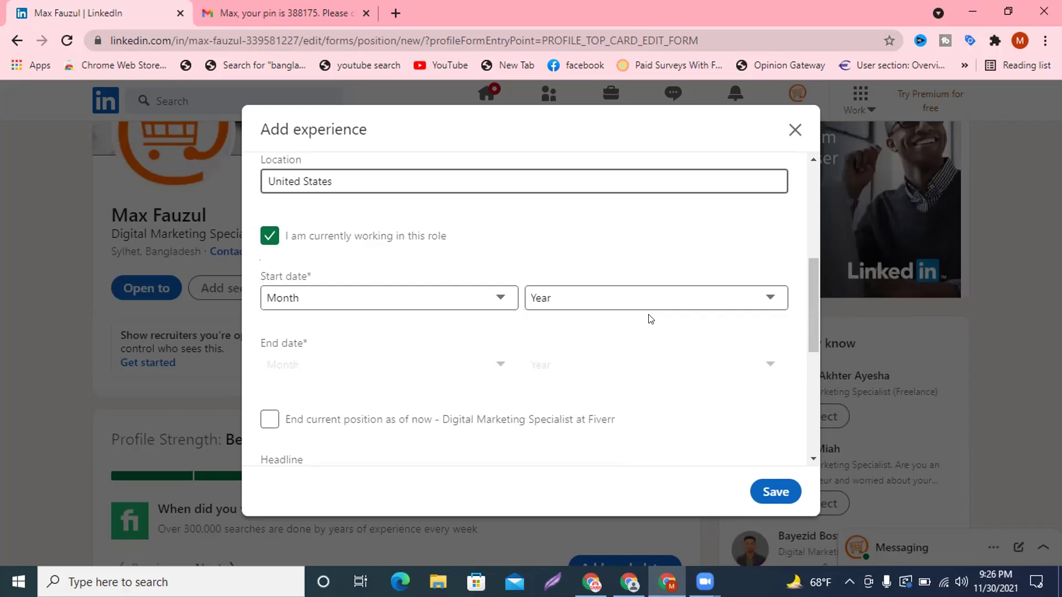
scroll(651, 320, "down", 5)
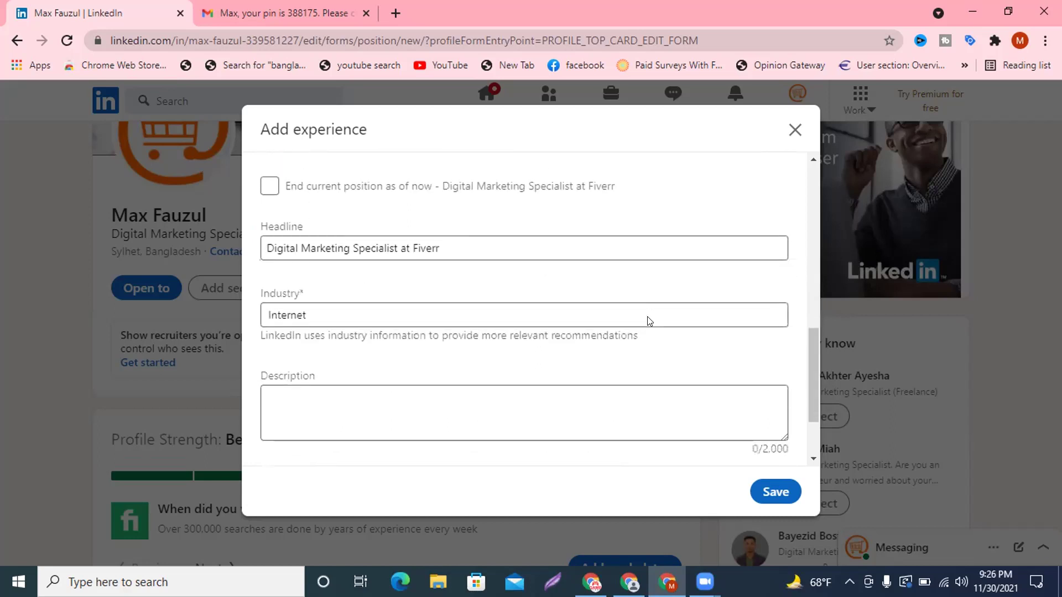
scroll(339, 331, "down", 2)
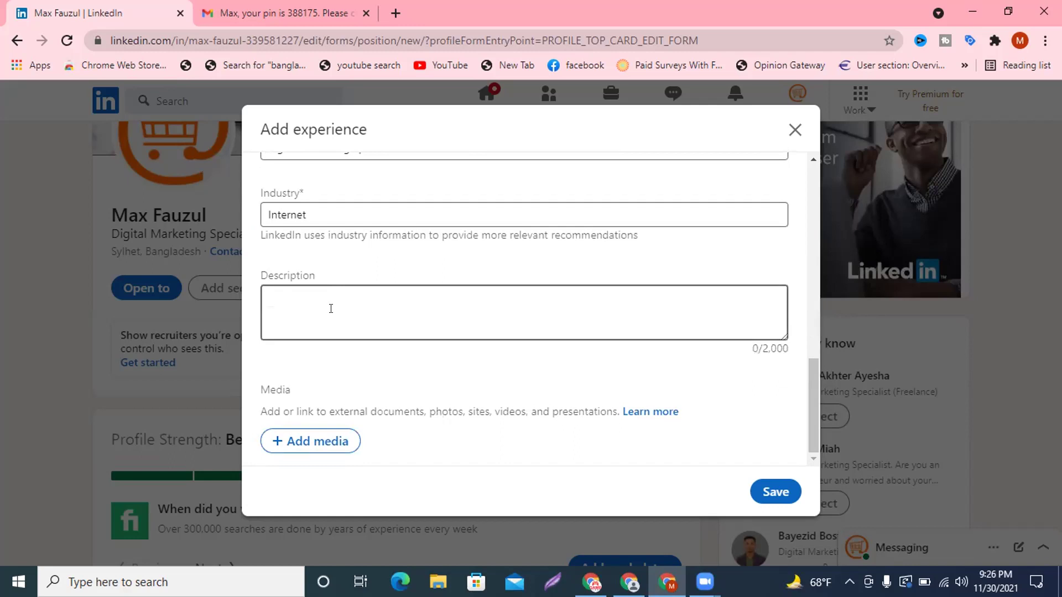
scroll(330, 308, "up", 10)
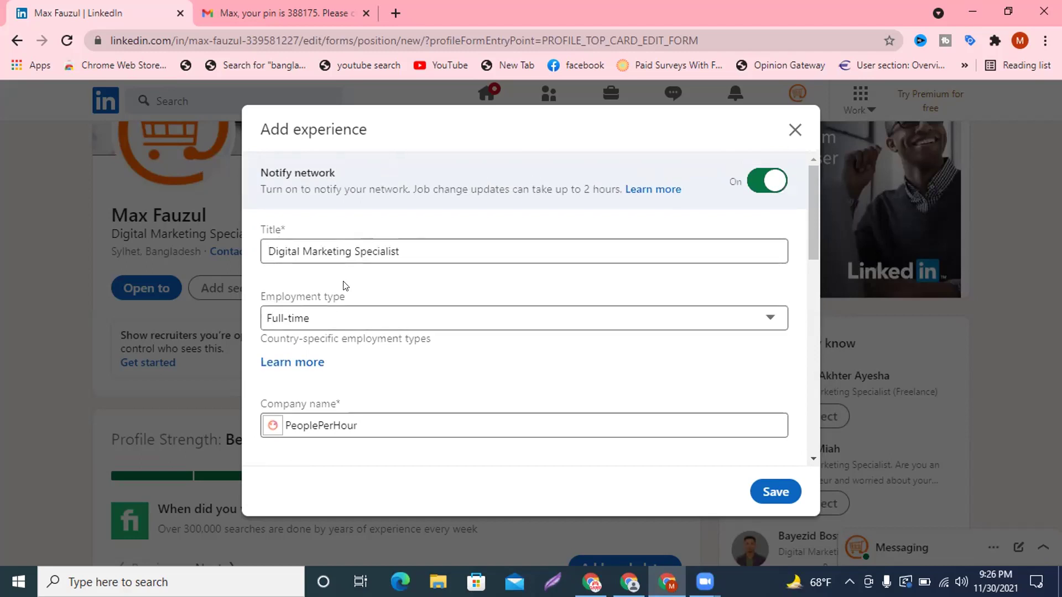
scroll(332, 321, "down", 1)
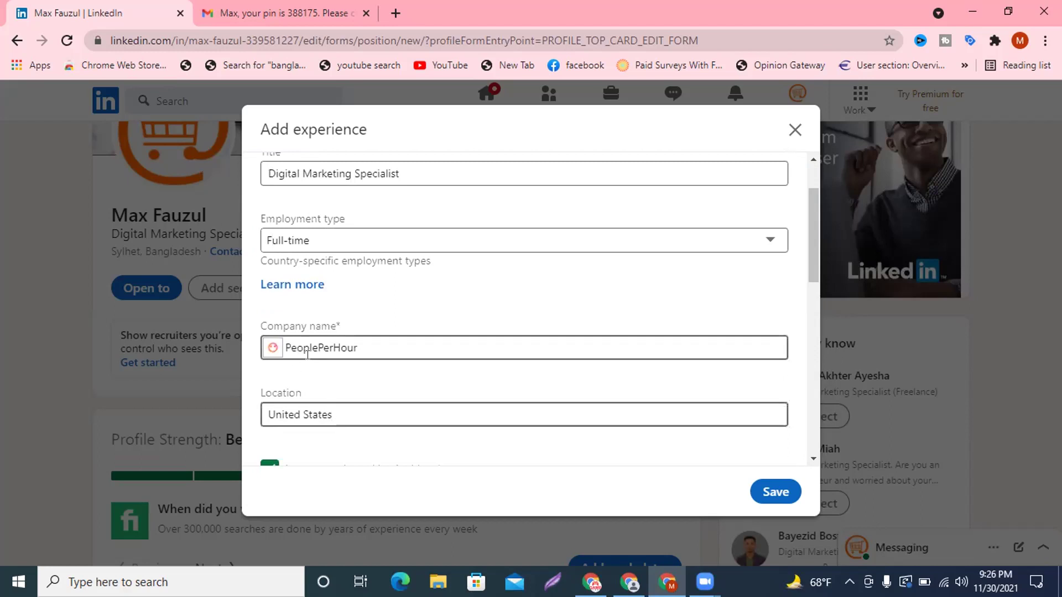
scroll(307, 355, "down", 8)
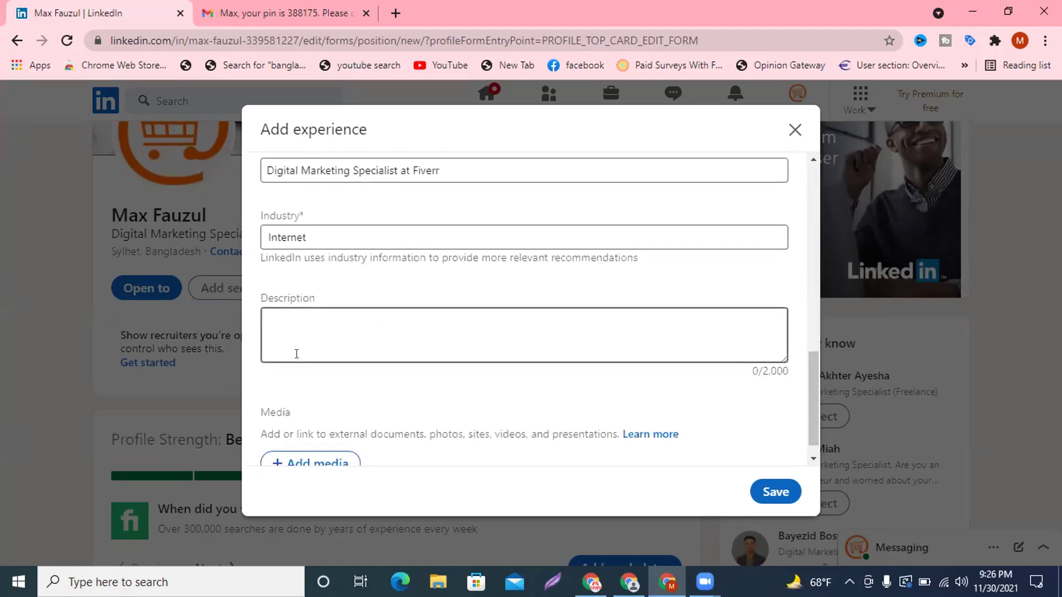
left_click(332, 332)
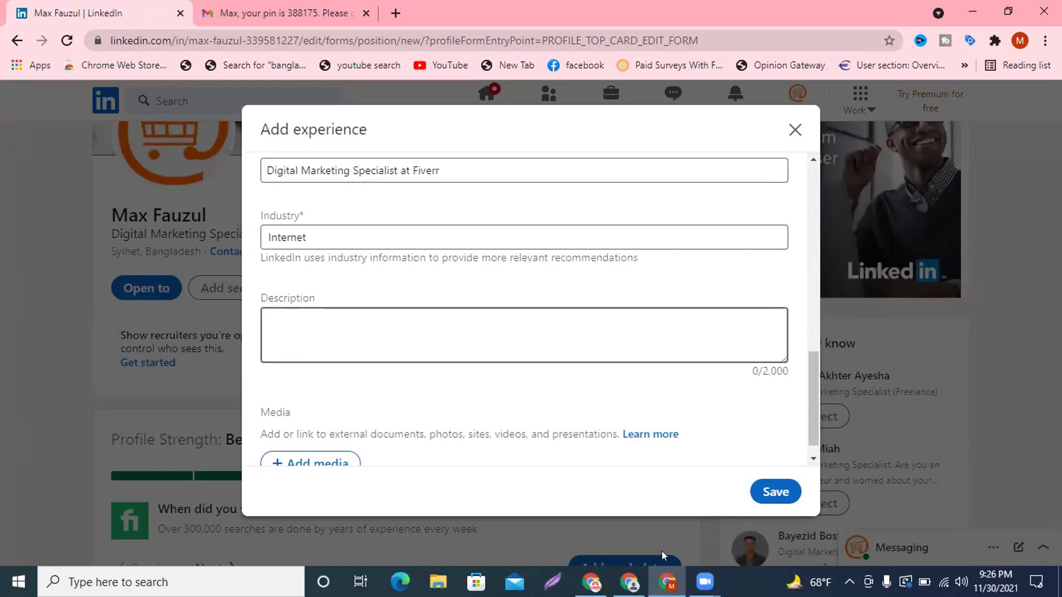
Open a new browser tab and go to the Fiverr profile page.
left_click(592, 582)
key("ctrl+t")
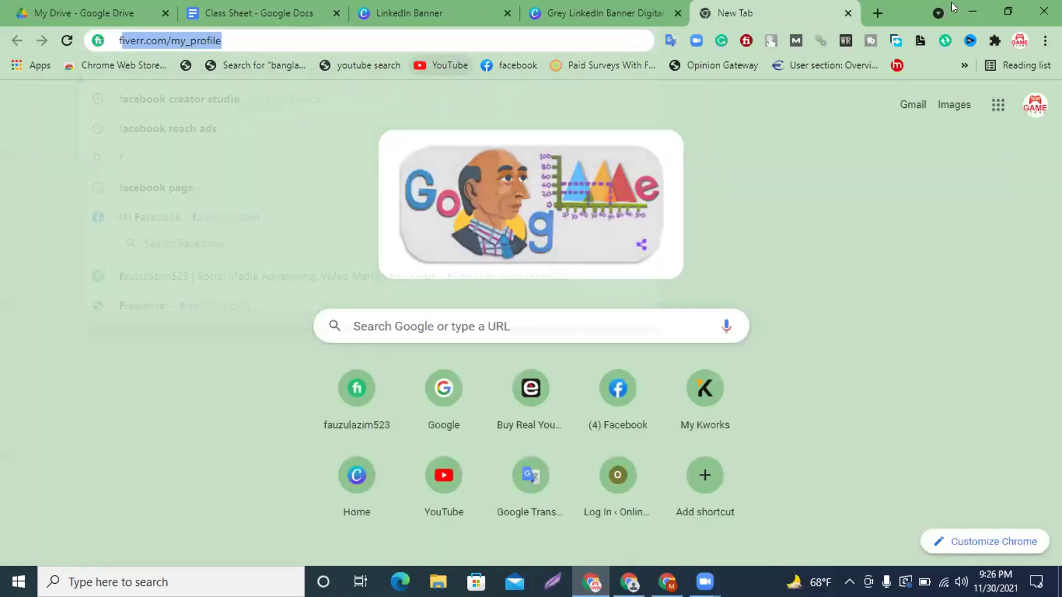
type("fa")
key("BackSpace")
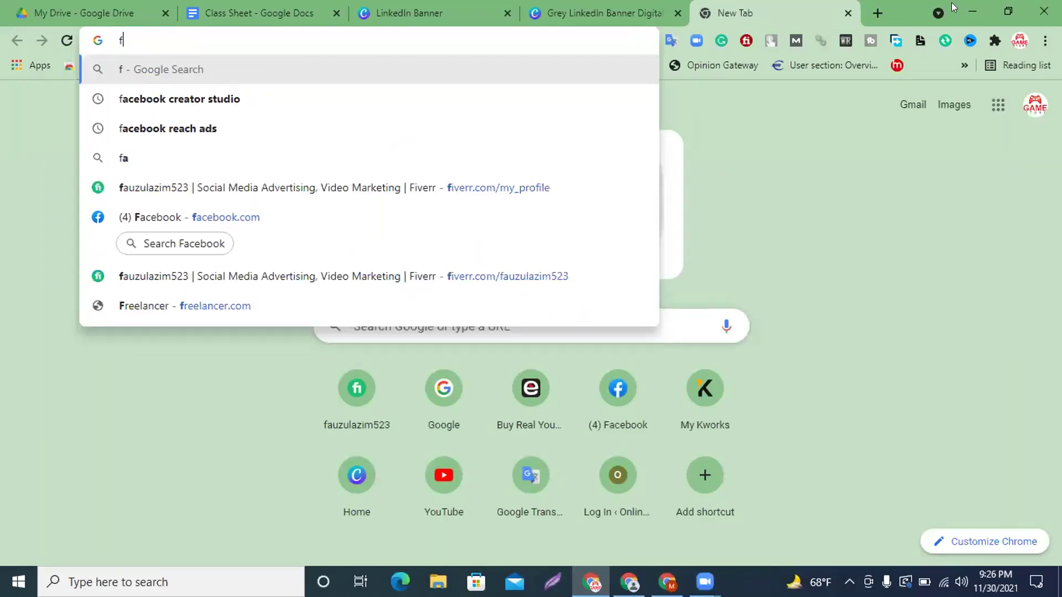
type("ive")
key("Return")
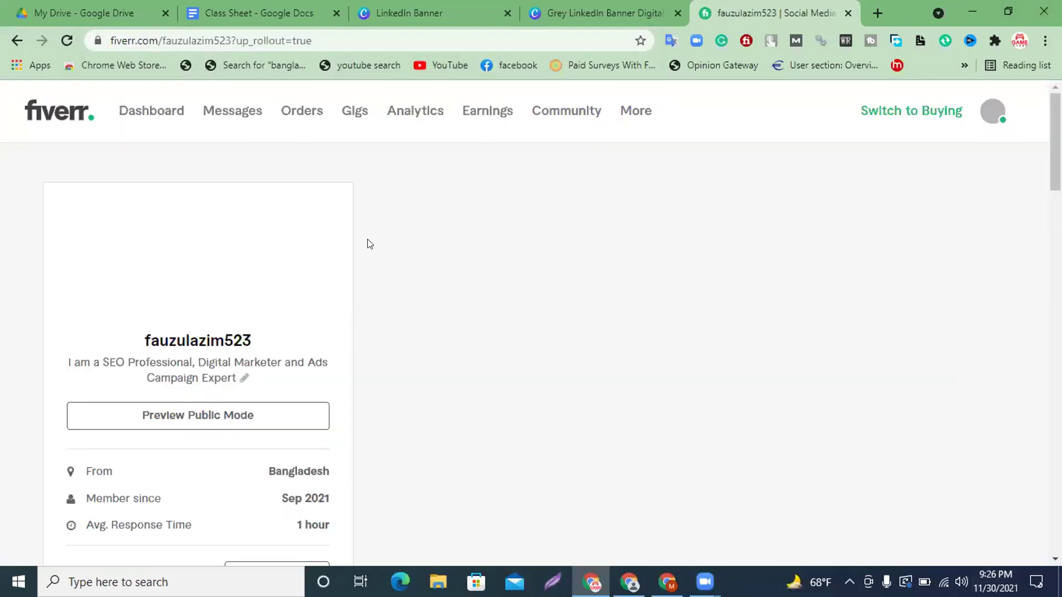
Select the Fiverr profile description and return to LinkedIn's Description box.
scroll(193, 378, "down", 8)
scroll(192, 378, "down", 5)
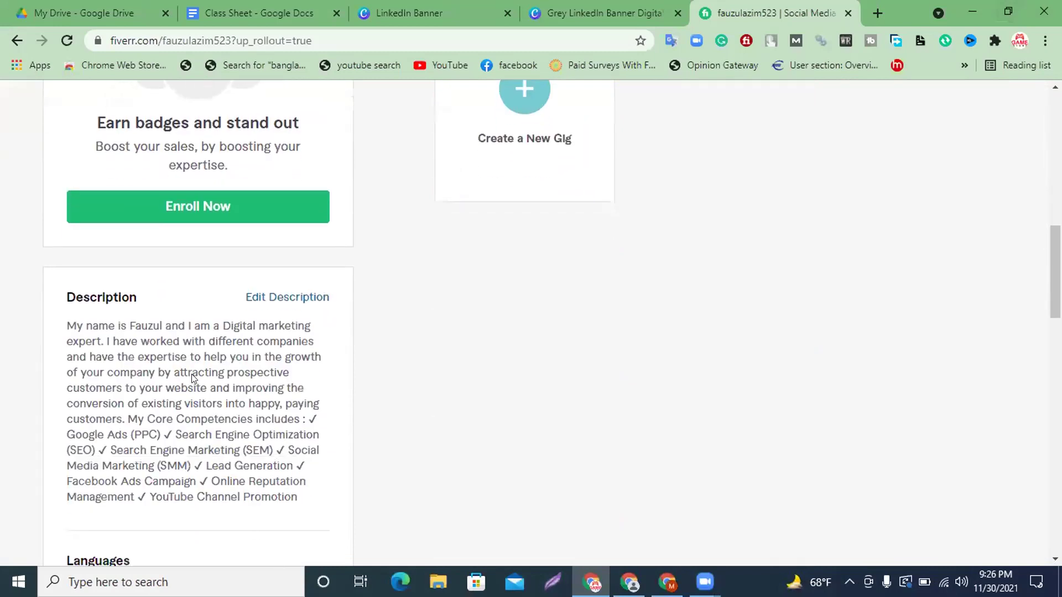
left_click_drag(302, 500, 55, 324)
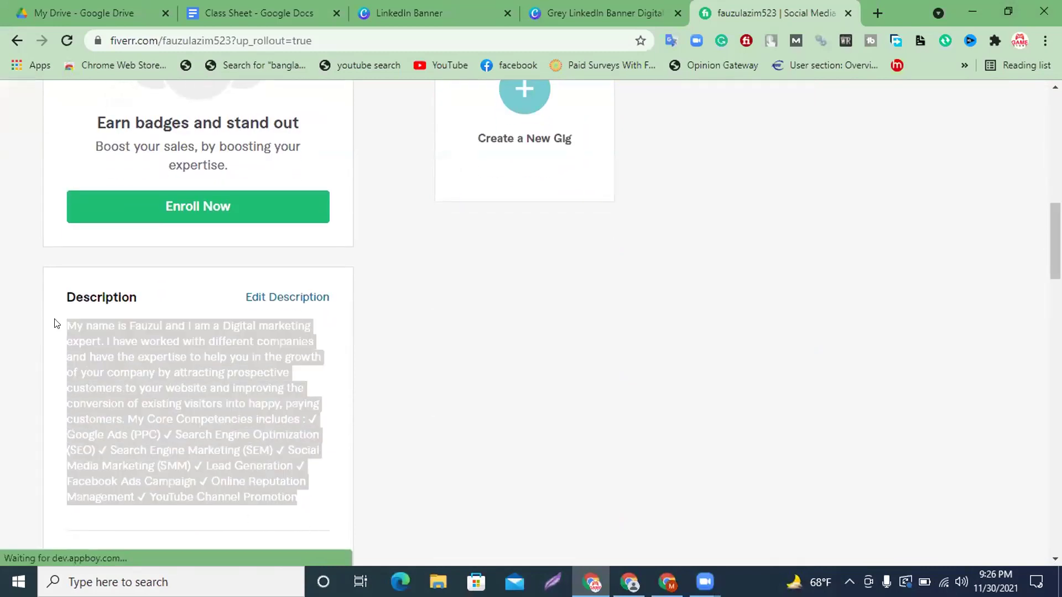
left_click(667, 582)
left_click(436, 357)
Paste the Fiverr description into Description and attempt to save.
key("ctrl+v")
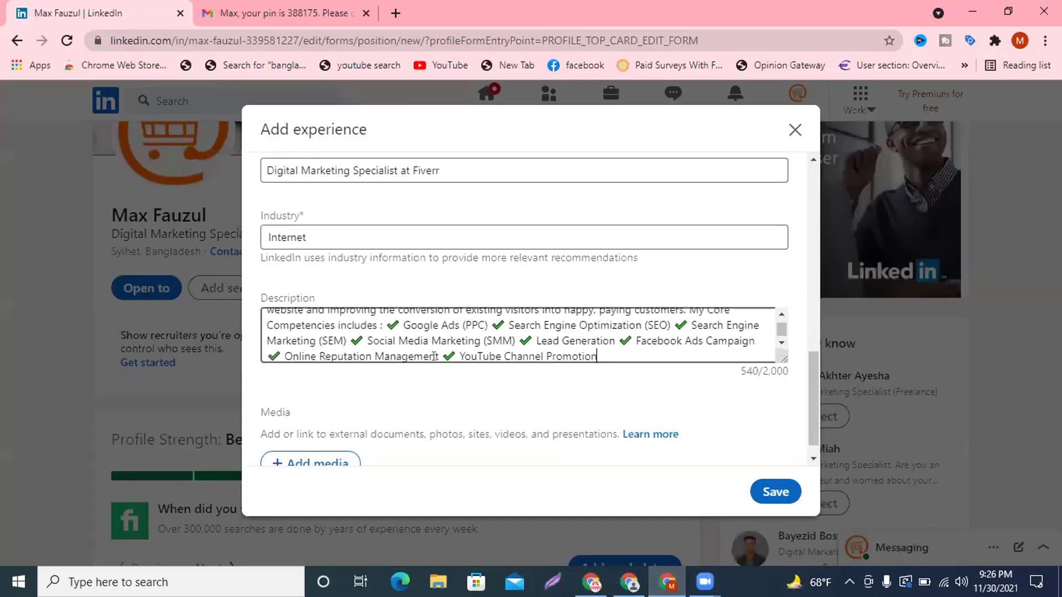
scroll(583, 319, "up", 2)
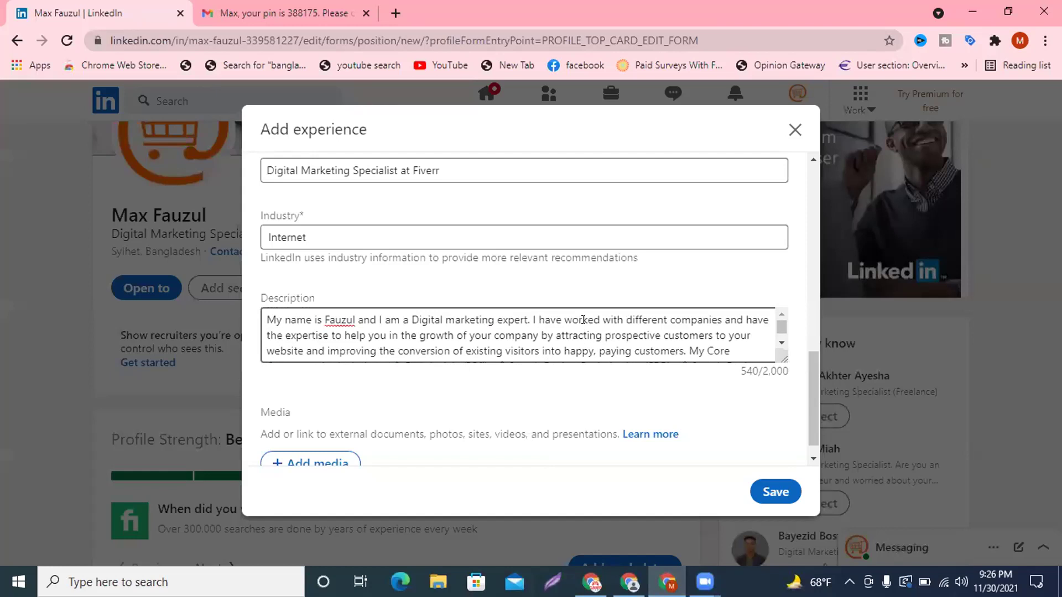
scroll(583, 320, "down", 3)
left_click(591, 582)
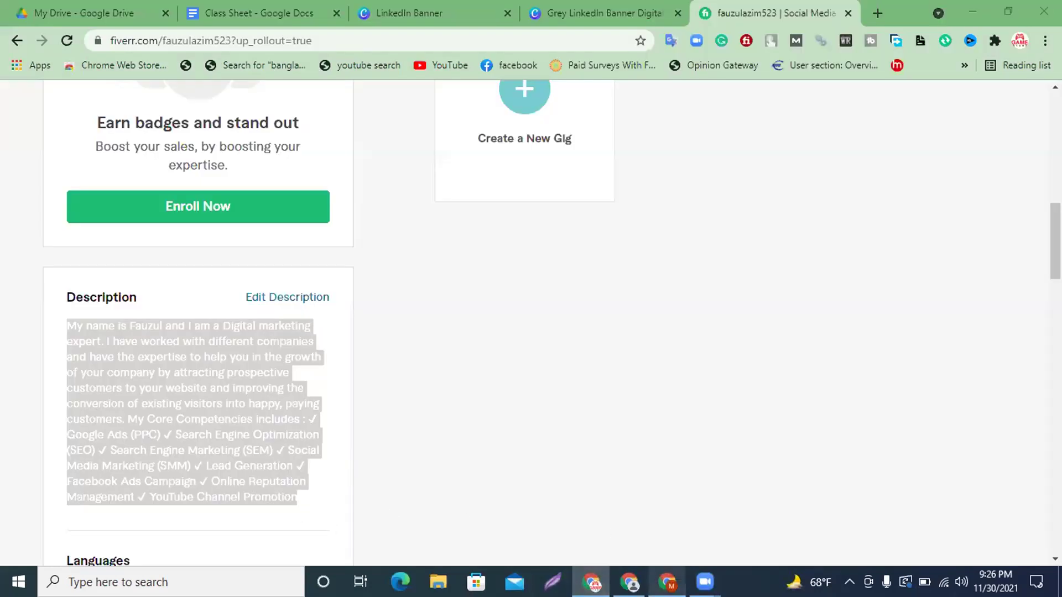
left_click(667, 582)
scroll(536, 303, "down", 1)
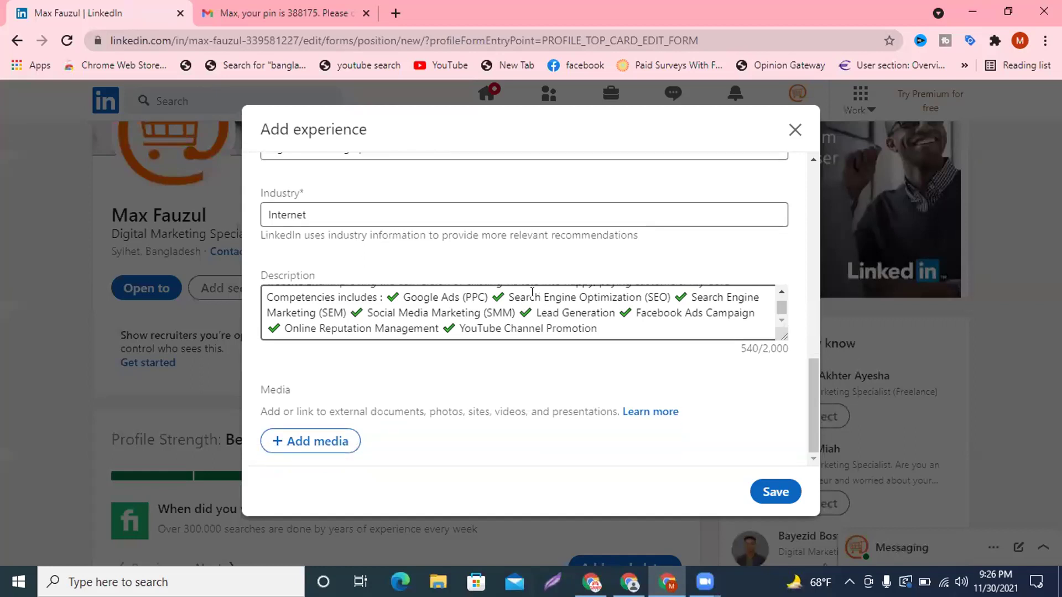
left_click(780, 492)
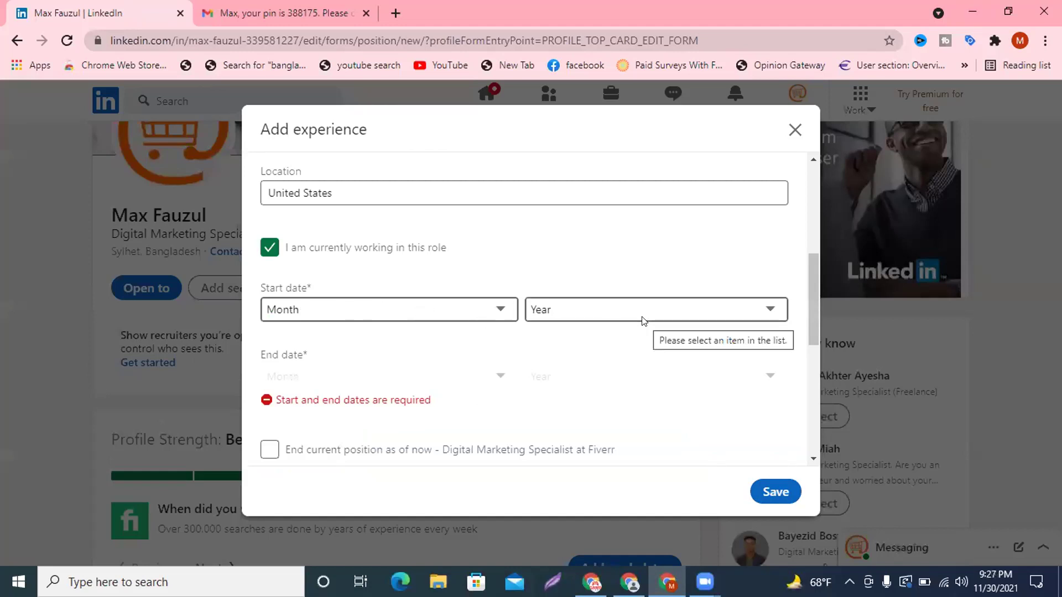
Set the start date to February 2021 and save the PeoplePerHour experience.
left_click(365, 314)
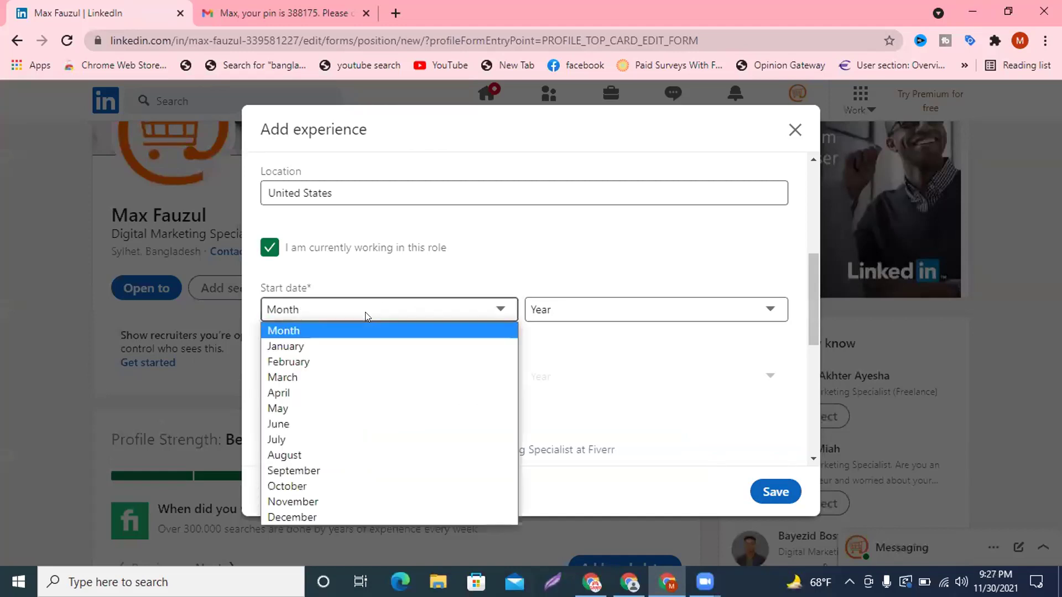
left_click(335, 358)
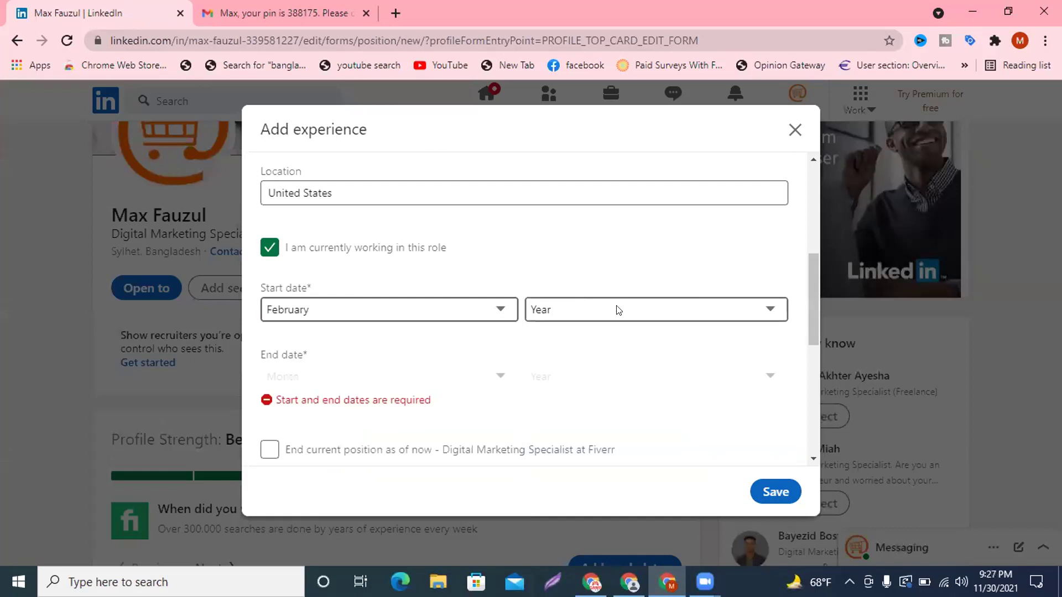
left_click(616, 309)
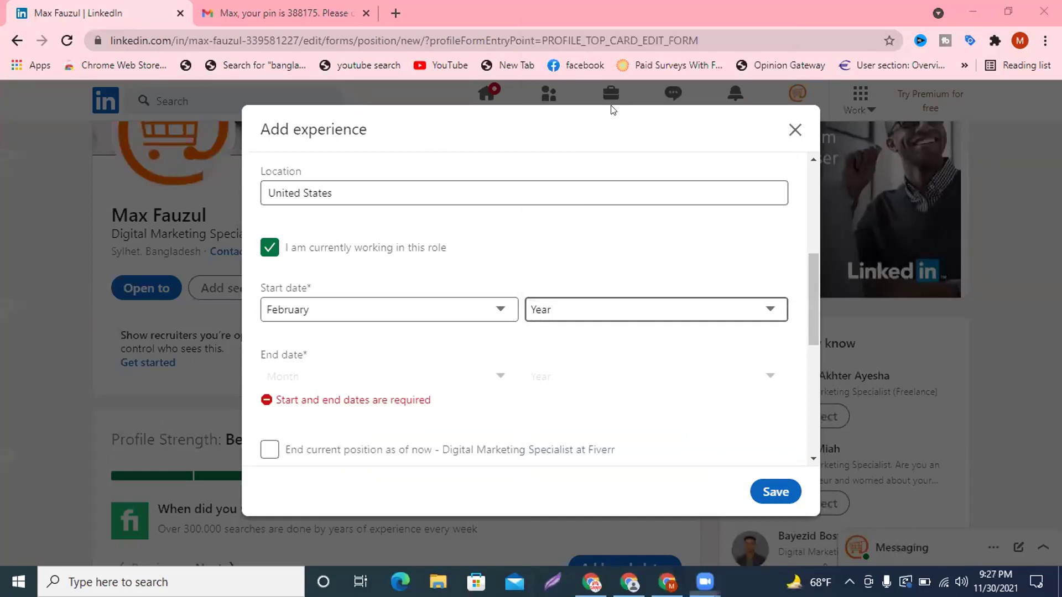
scroll(564, 16, "up", 1)
left_click(564, 17)
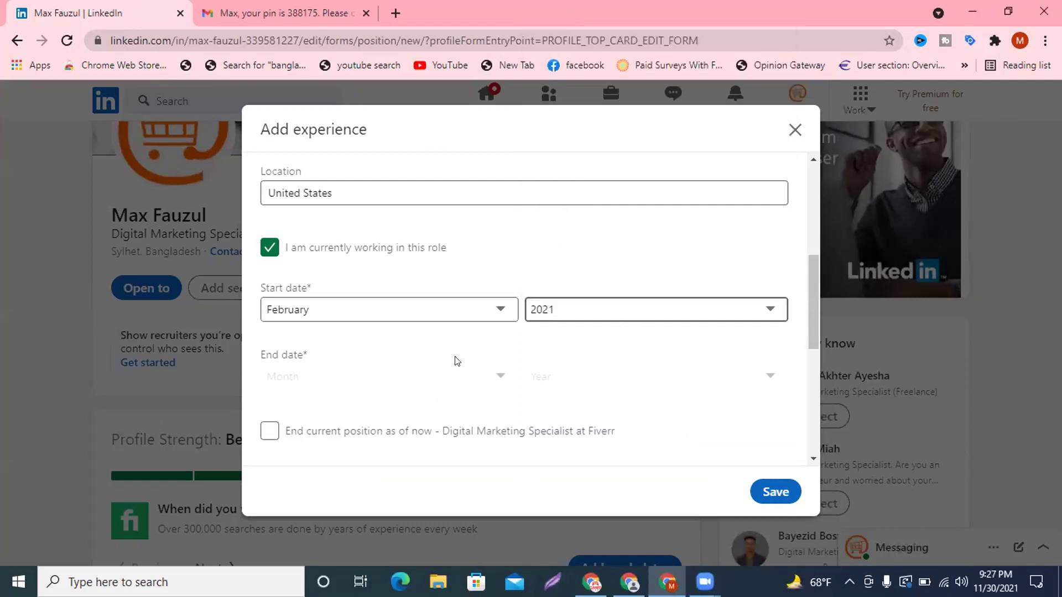
scroll(456, 361, "down", 3)
scroll(474, 365, "up", 4)
left_click(782, 492)
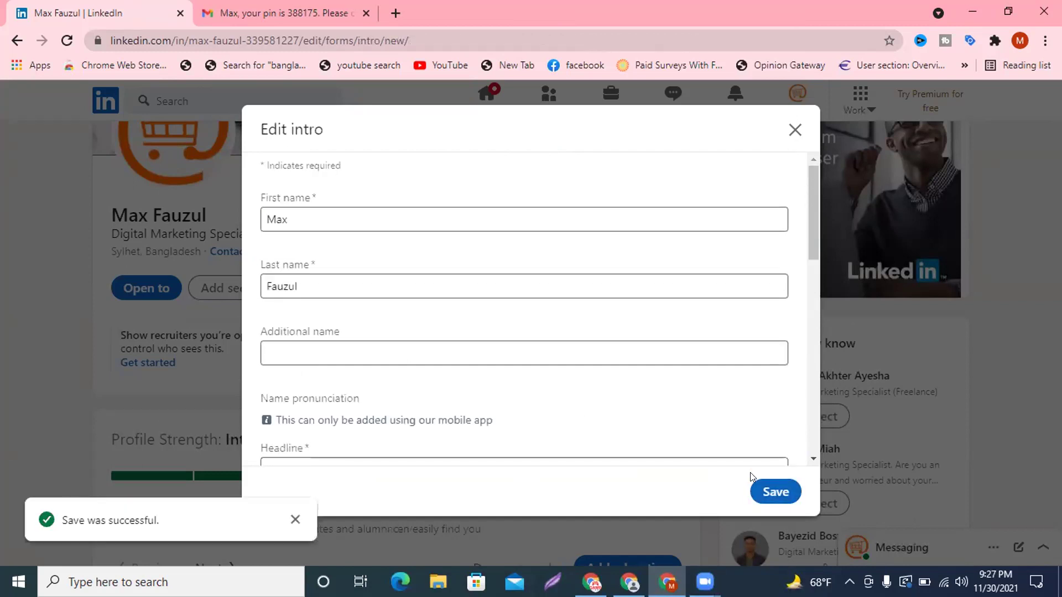
Close Edit intro, dismiss the profile progress message, and reload the profile.
scroll(736, 420, "down", 10)
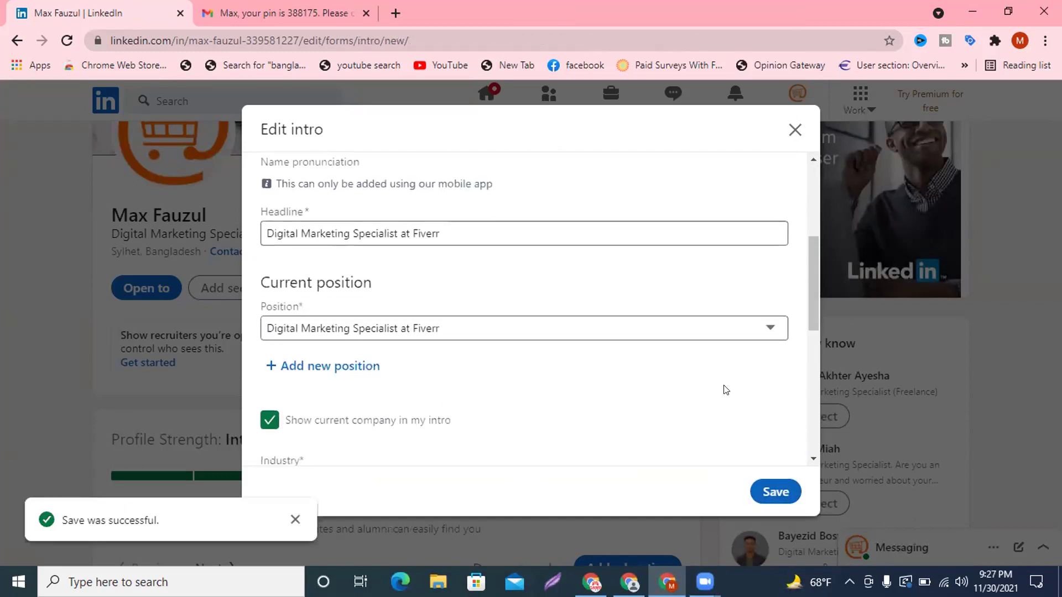
scroll(726, 390, "down", 1)
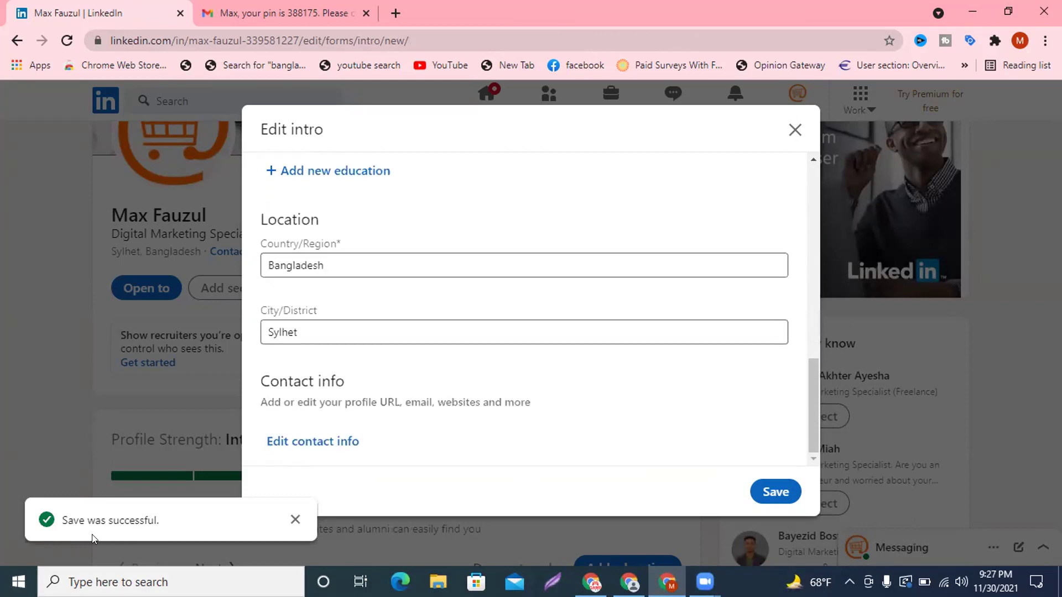
left_click(793, 131)
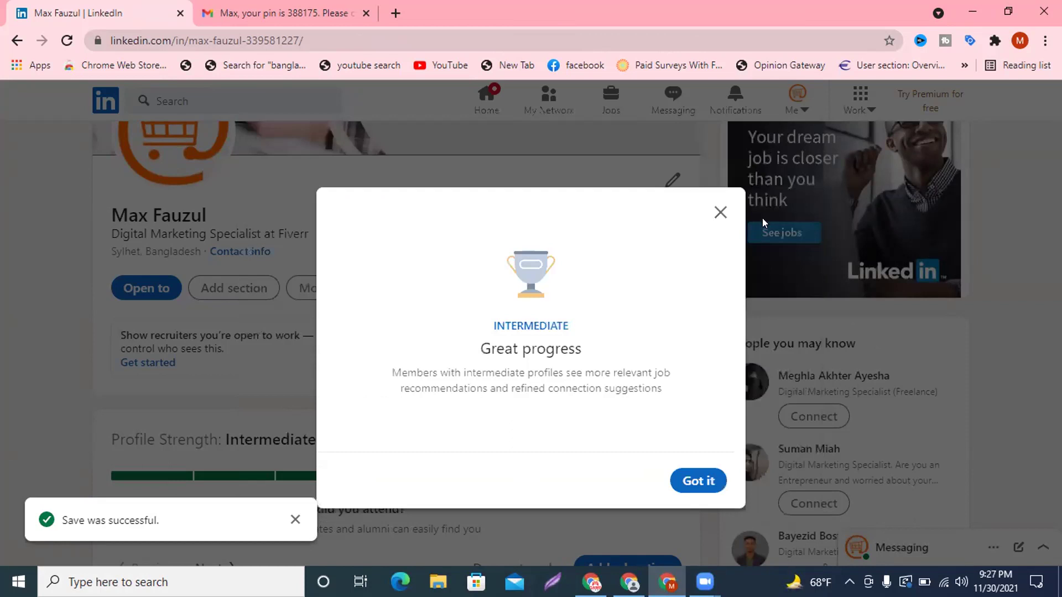
left_click(690, 492)
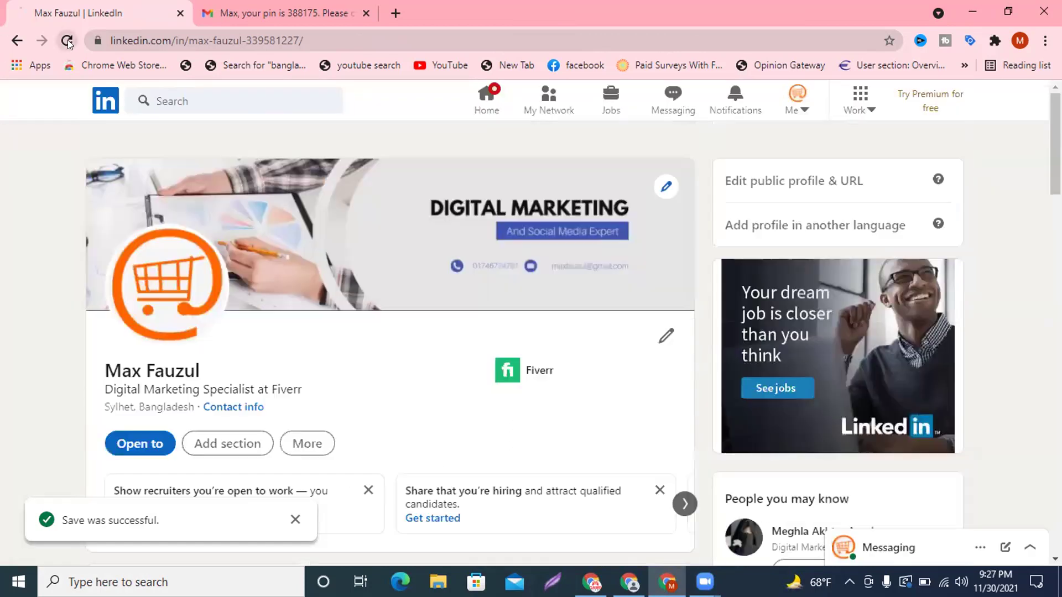
left_click(67, 40)
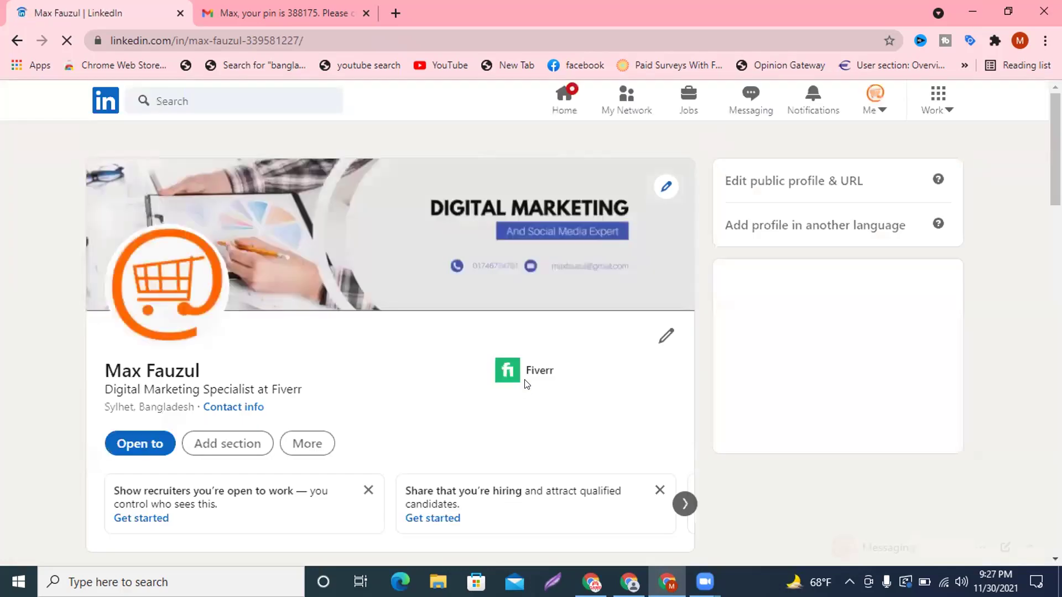
Jump to the Experience section listing the Fiverr and PeoplePerHour roles.
scroll(492, 381, "down", 12)
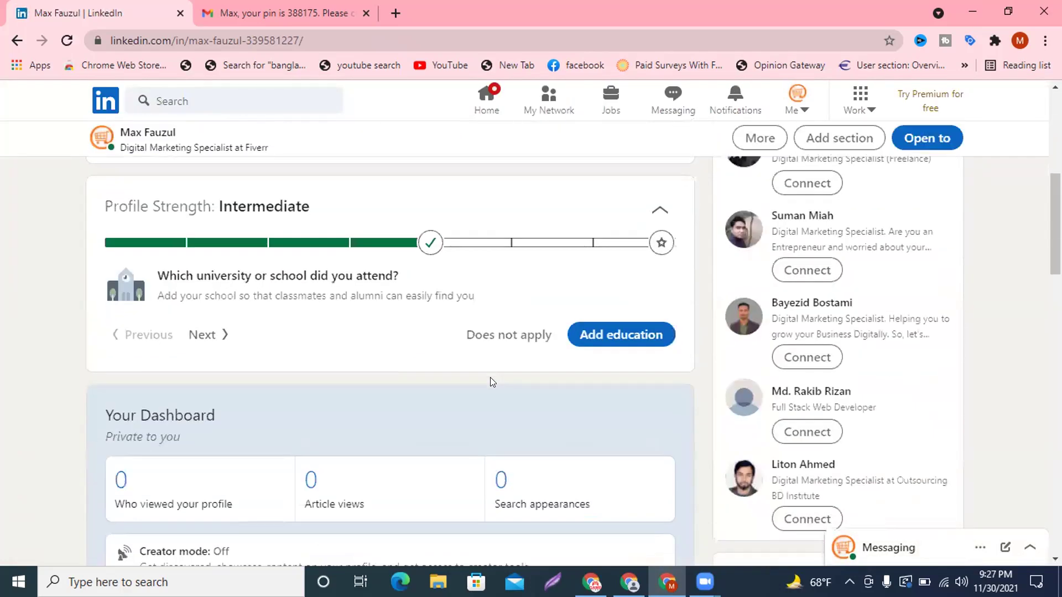
scroll(491, 382, "down", 6)
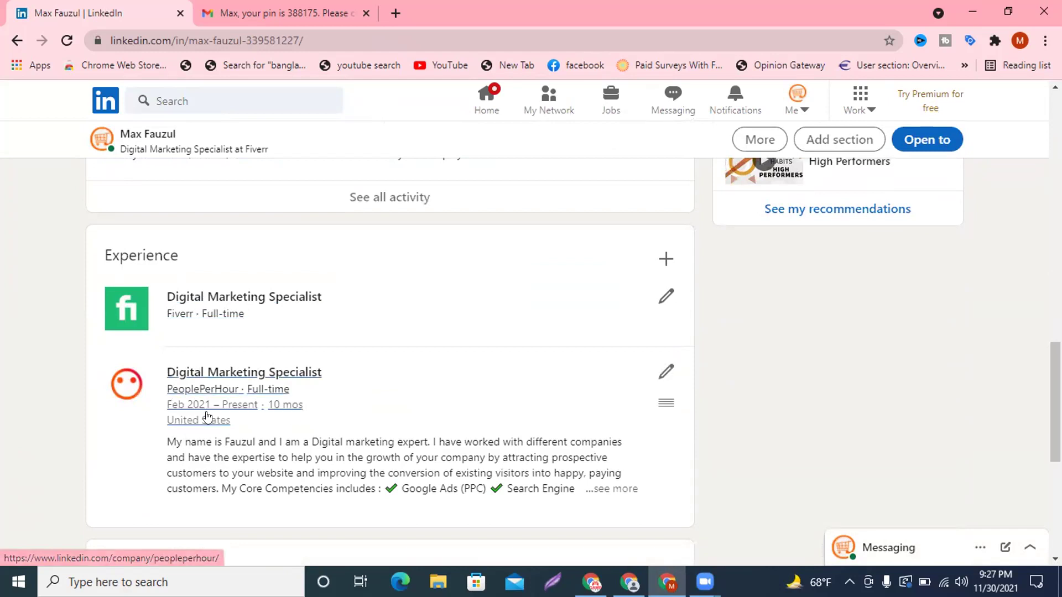
scroll(320, 386, "up", 15)
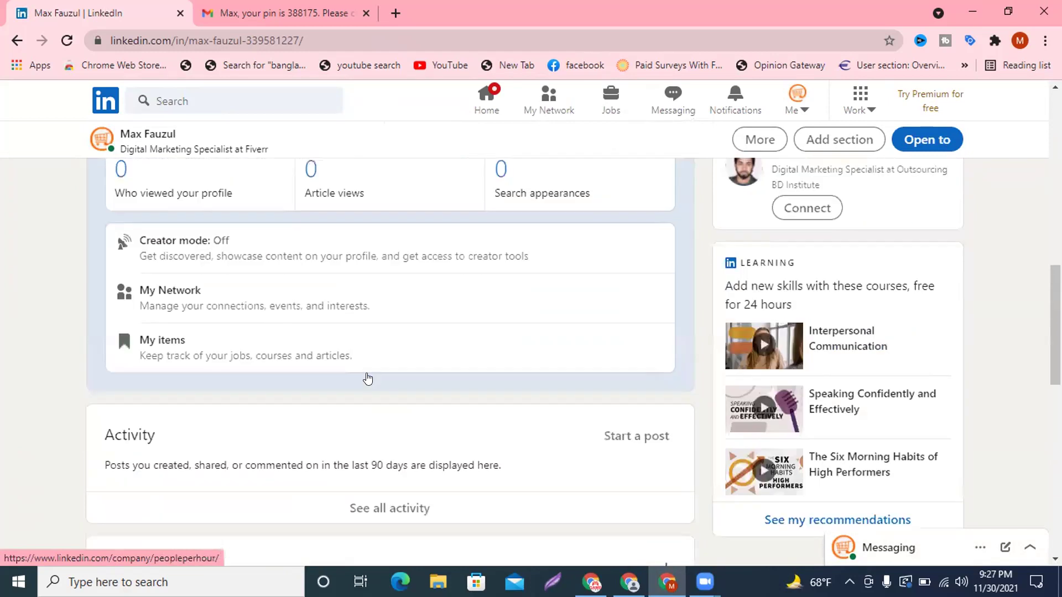
scroll(371, 372, "up", 3)
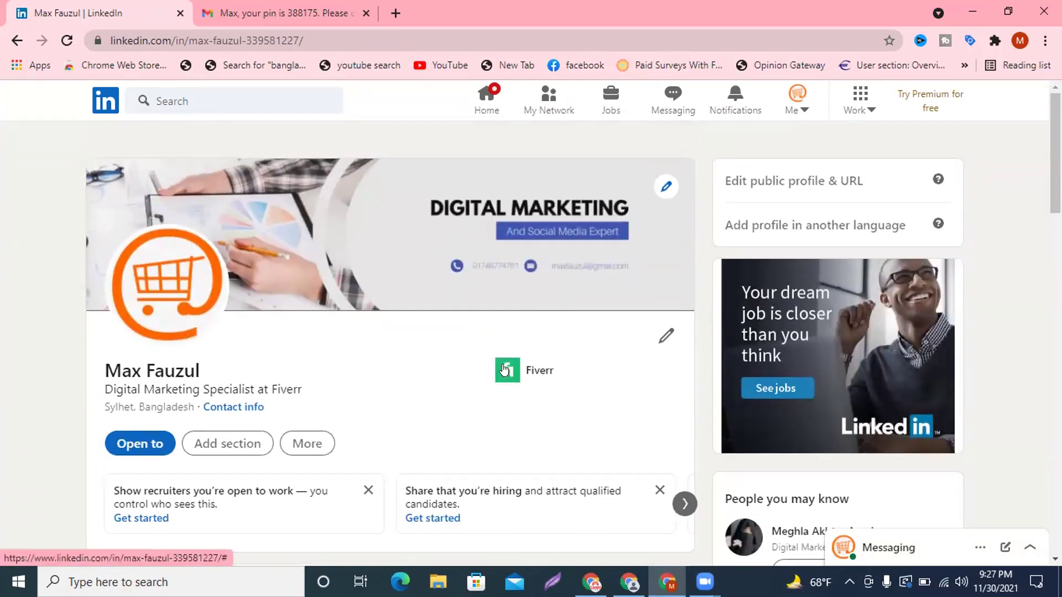
left_click(502, 372)
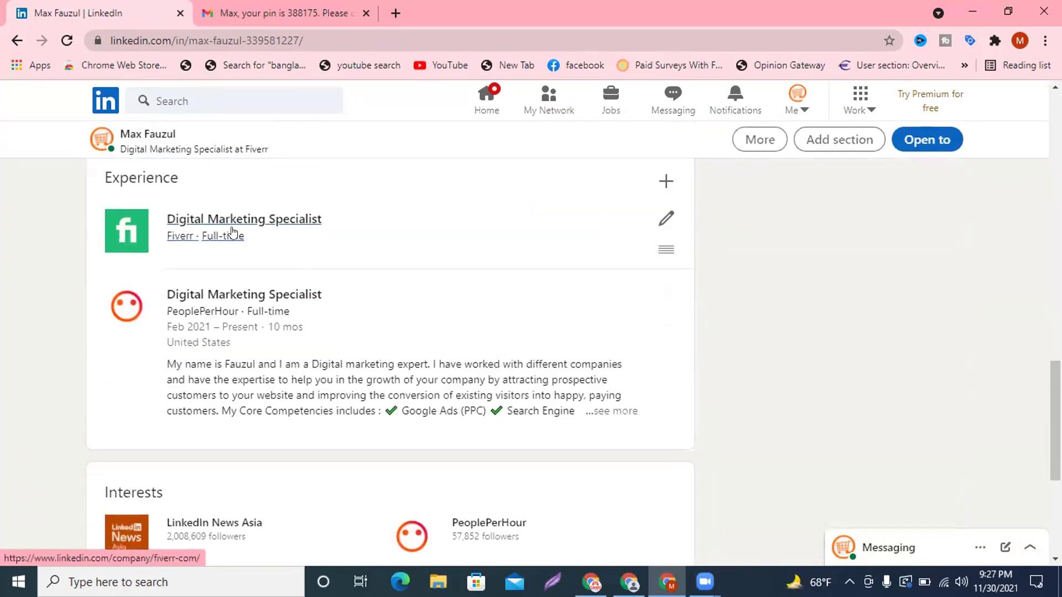
Edit the Fiverr experience and paste the competencies description.
left_click(667, 218)
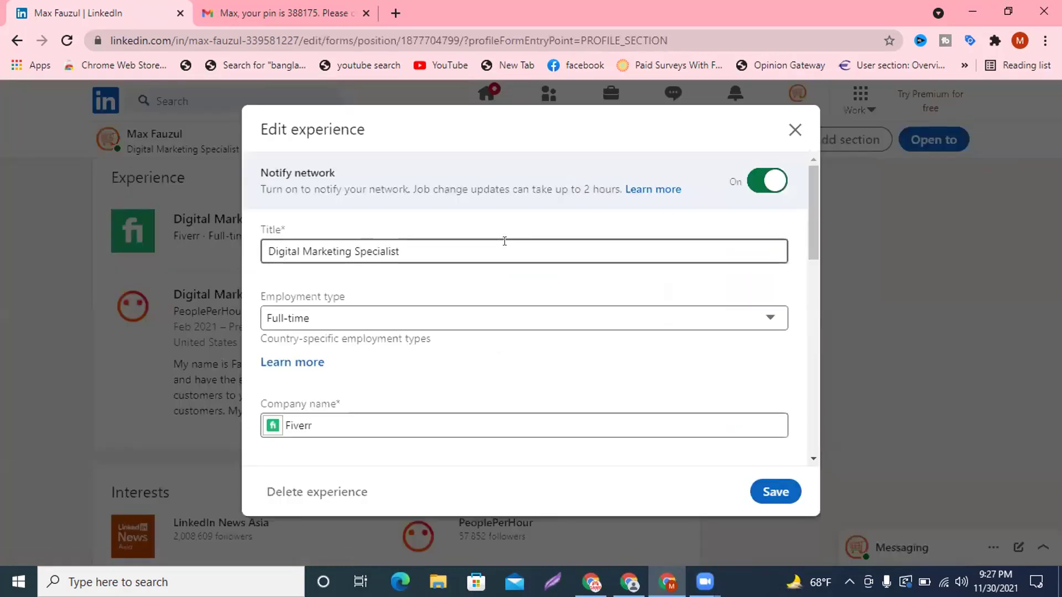
scroll(503, 241, "down", 4)
scroll(504, 240, "down", 10)
left_click(348, 298)
key("ctrl+v")
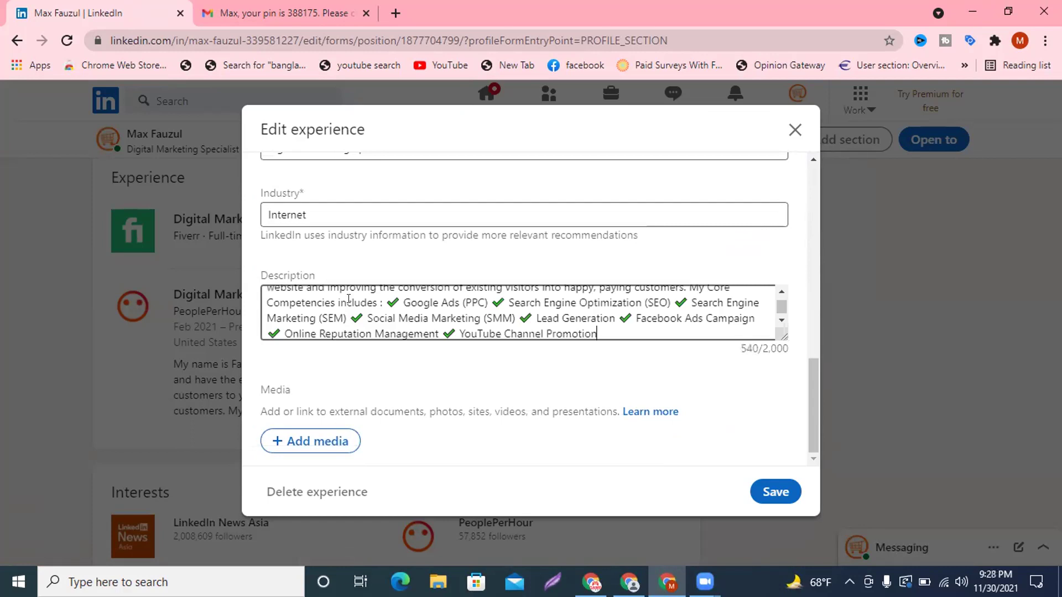
scroll(516, 281, "up", 8)
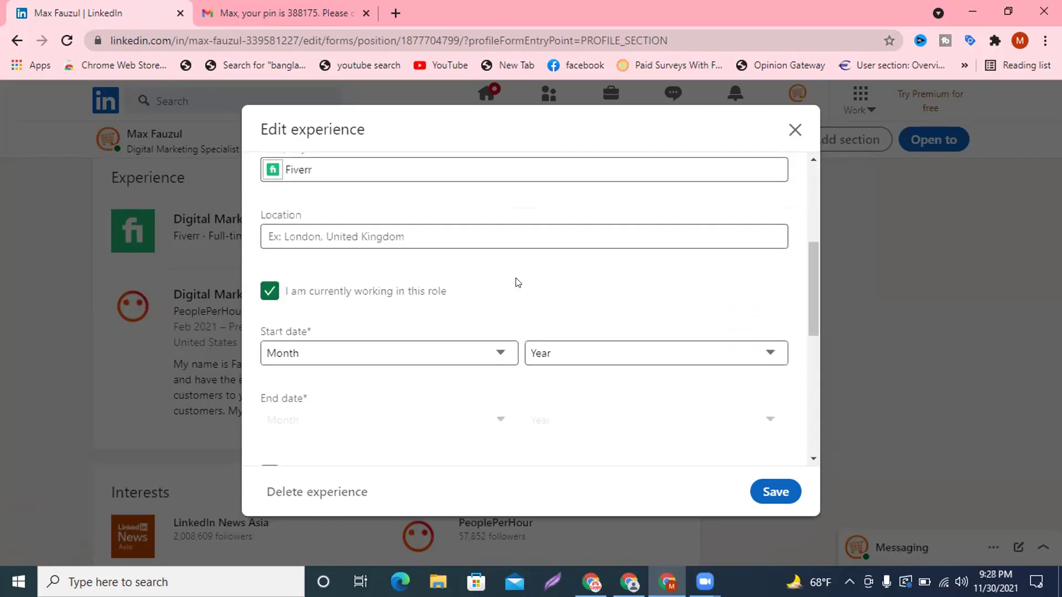
Set the Fiverr start date to February 2021 and save.
left_click(446, 358)
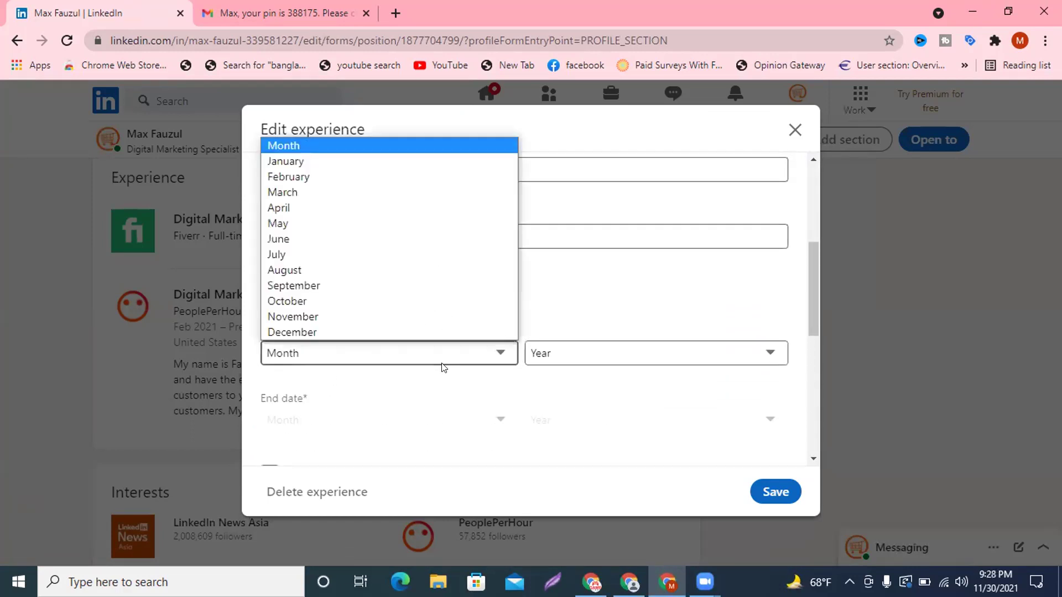
left_click(351, 176)
left_click(556, 354)
scroll(640, 133, "down", 1)
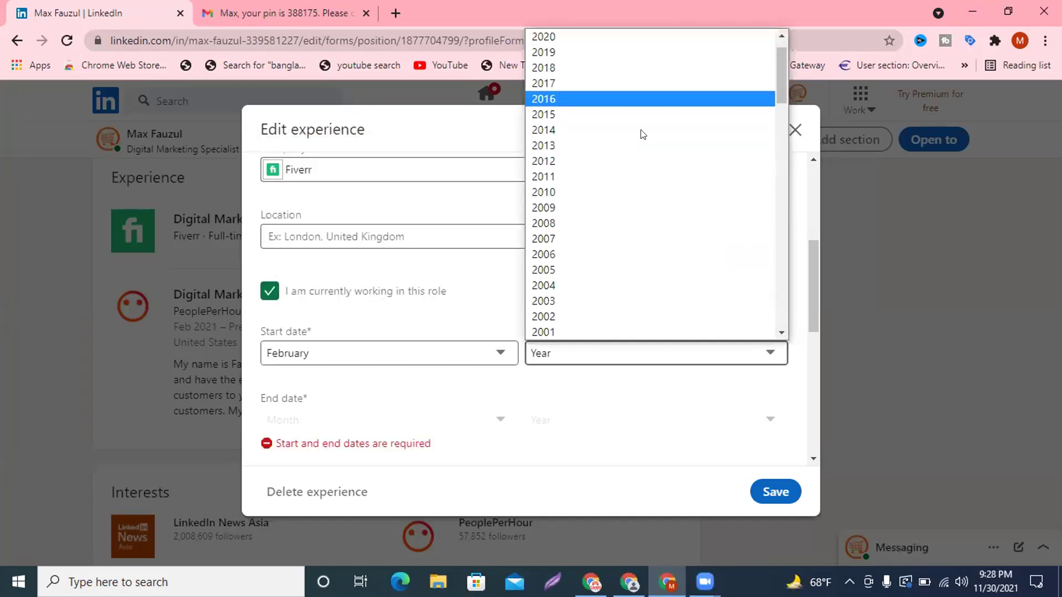
scroll(725, 177, "up", 1)
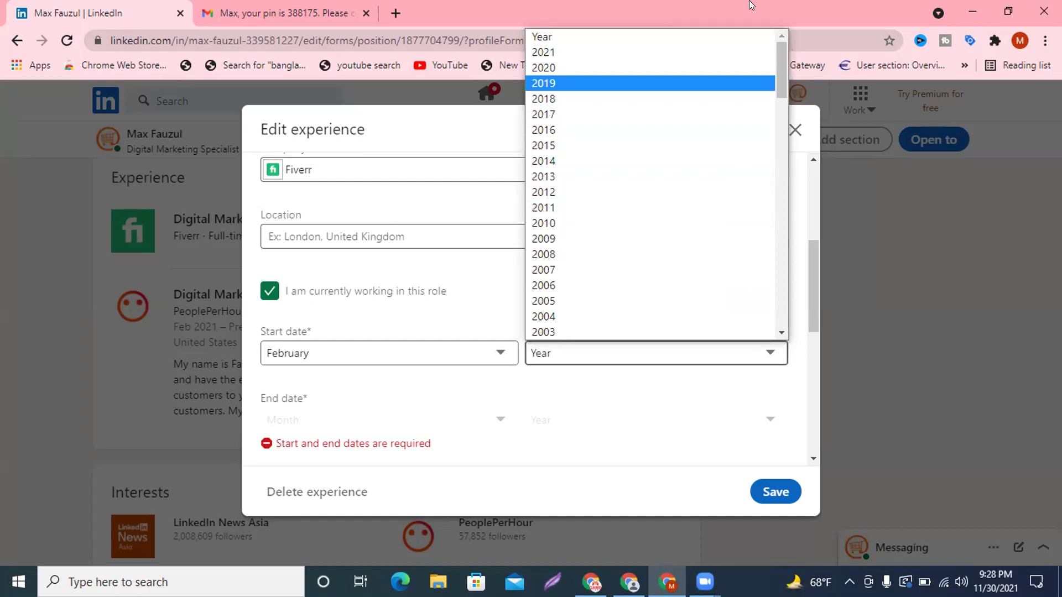
left_click(598, 52)
scroll(616, 308, "down", 7)
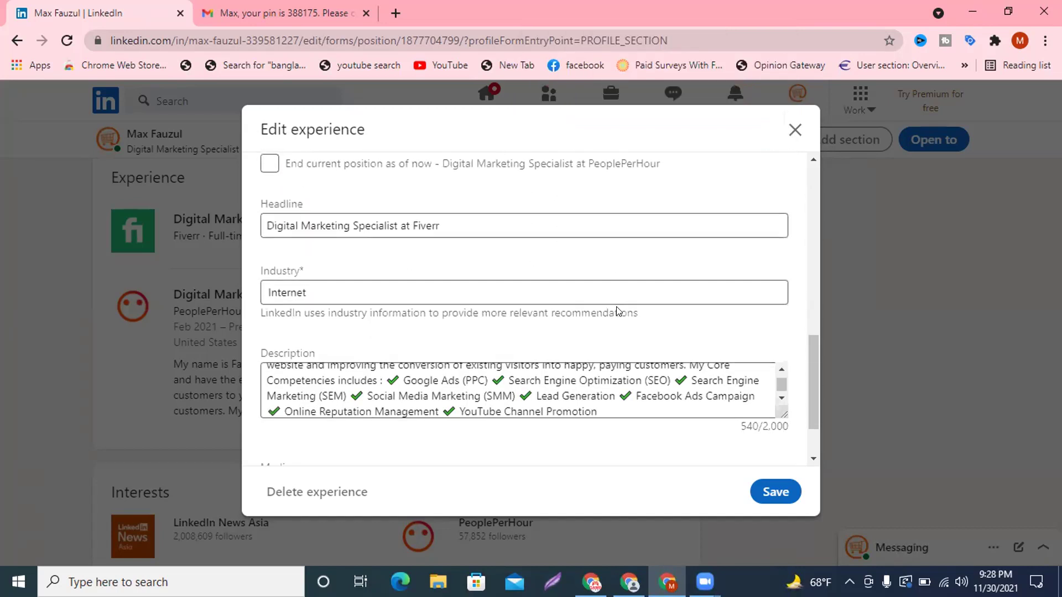
left_click(775, 492)
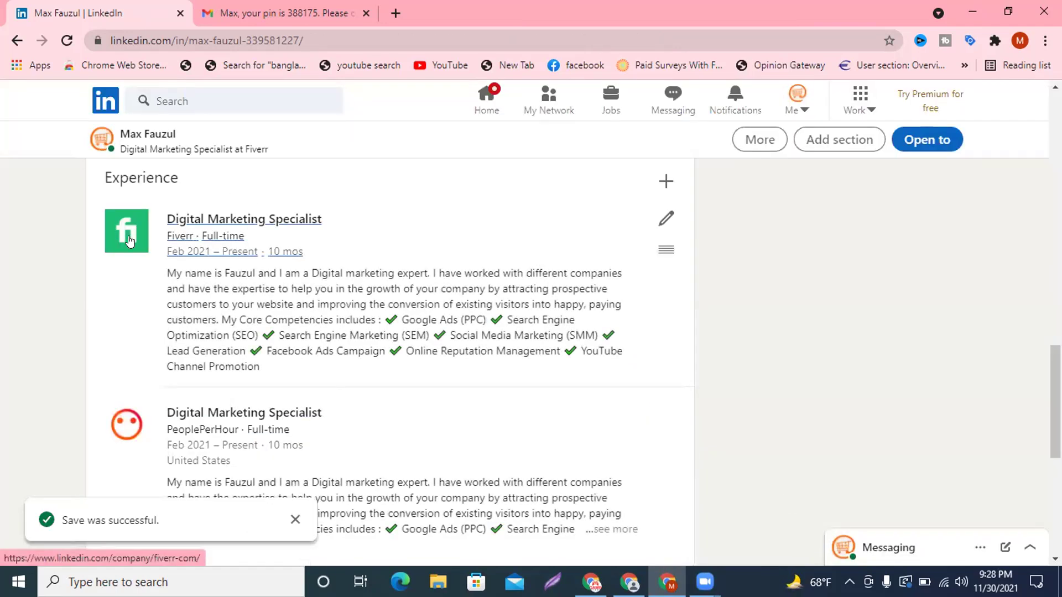
scroll(294, 346, "down", 3)
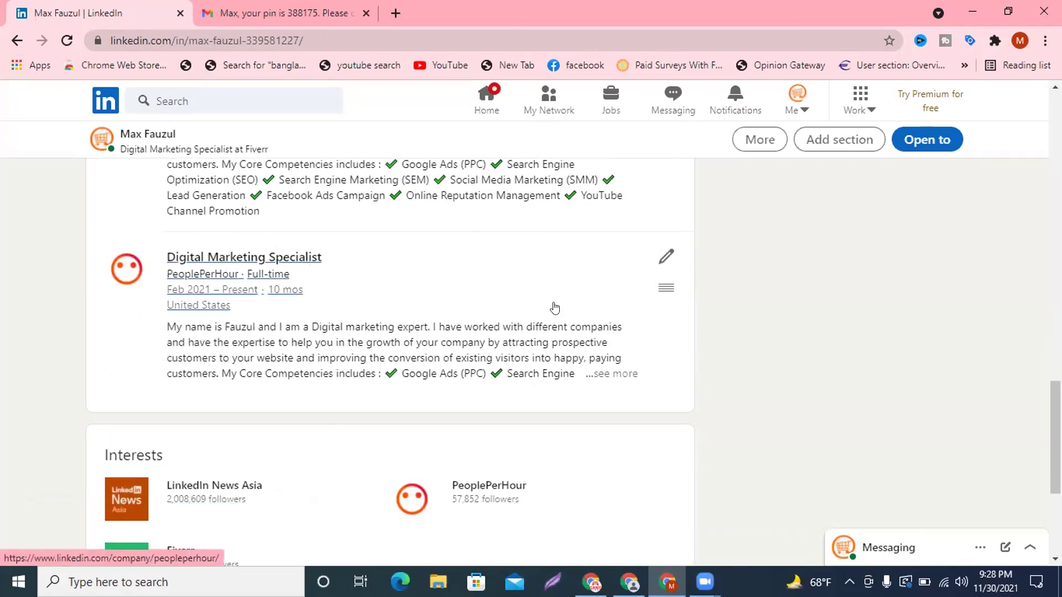
scroll(497, 325, "up", 10)
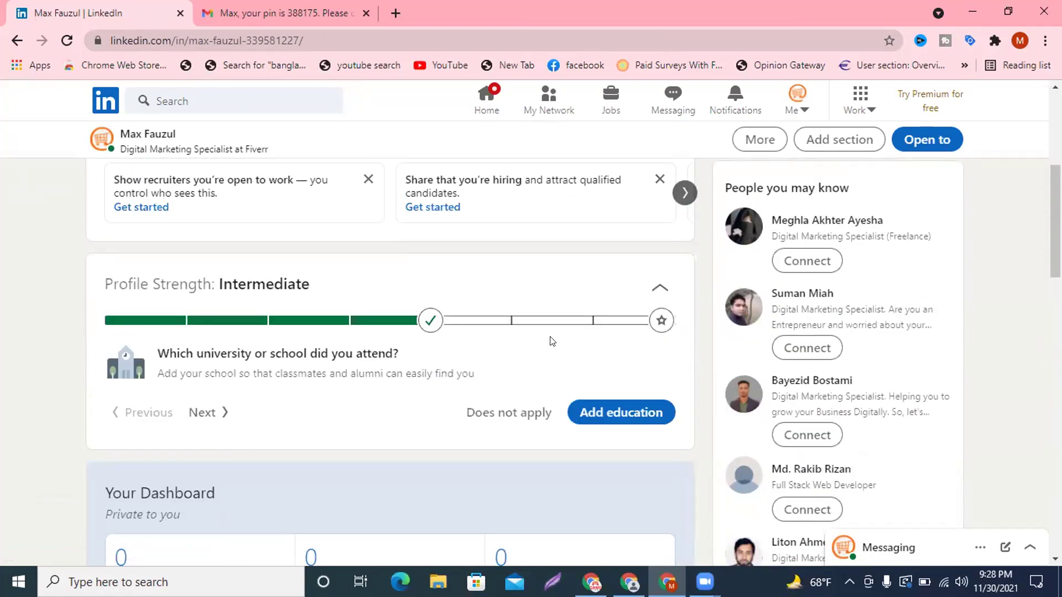
scroll(566, 348, "up", 5)
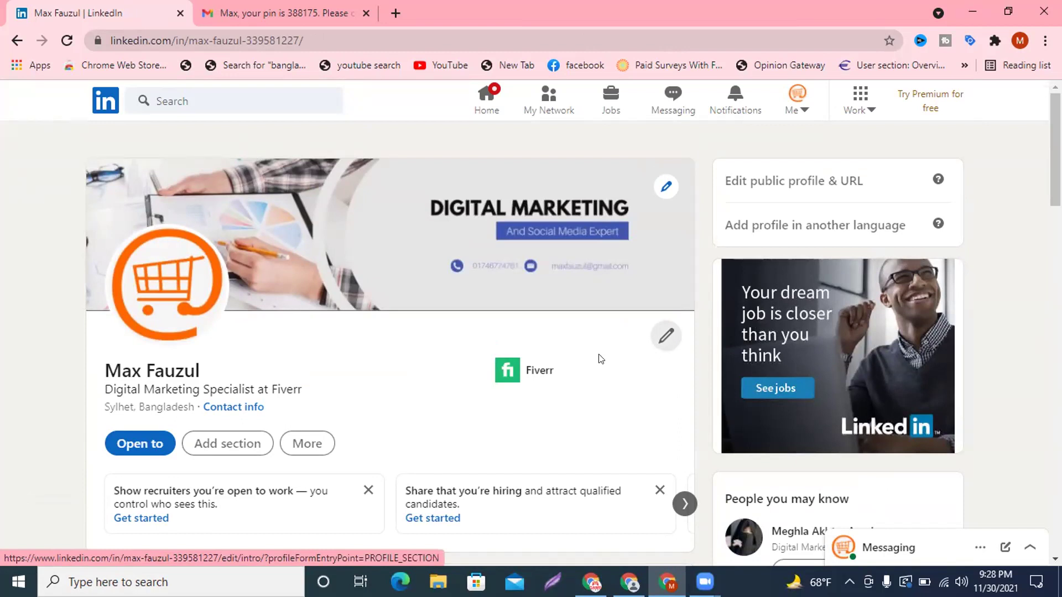
scroll(512, 389, "down", 5)
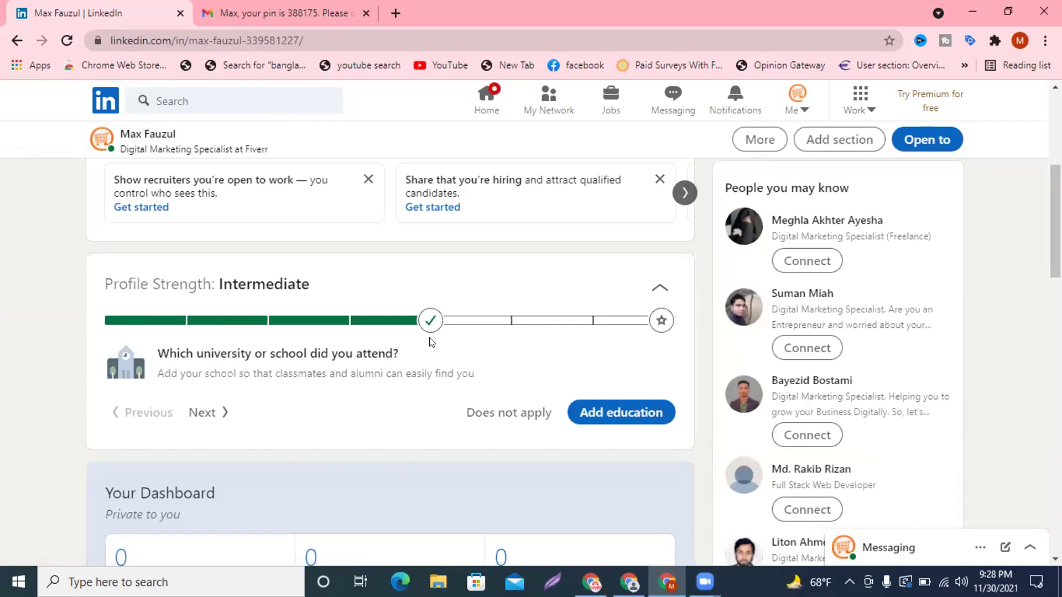
mouse_move(431, 327)
mouse_move(662, 327)
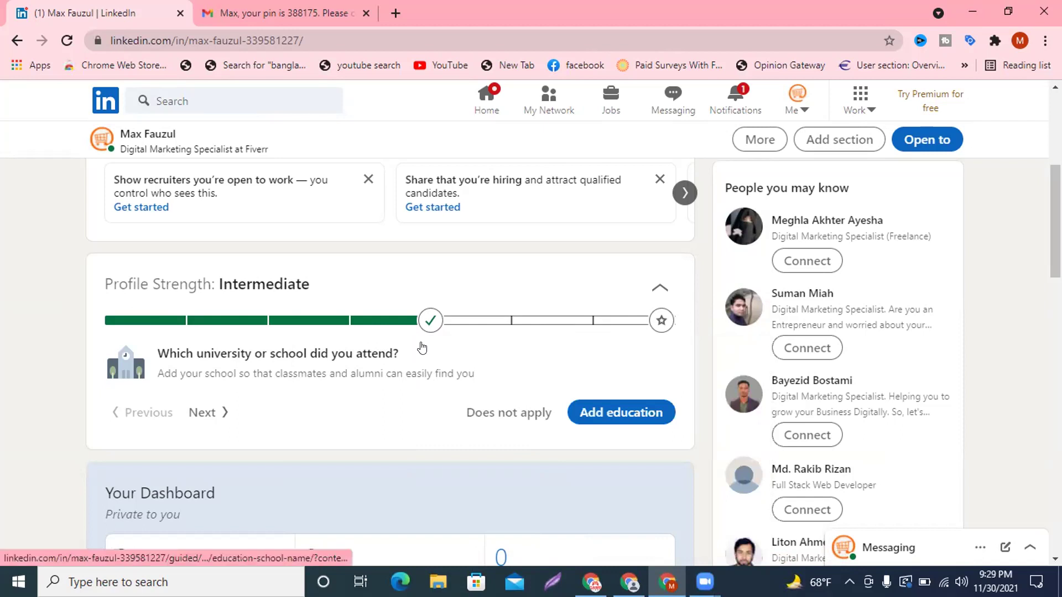
Start a new education entry with Digital Marketing Institute as the school.
left_click(628, 418)
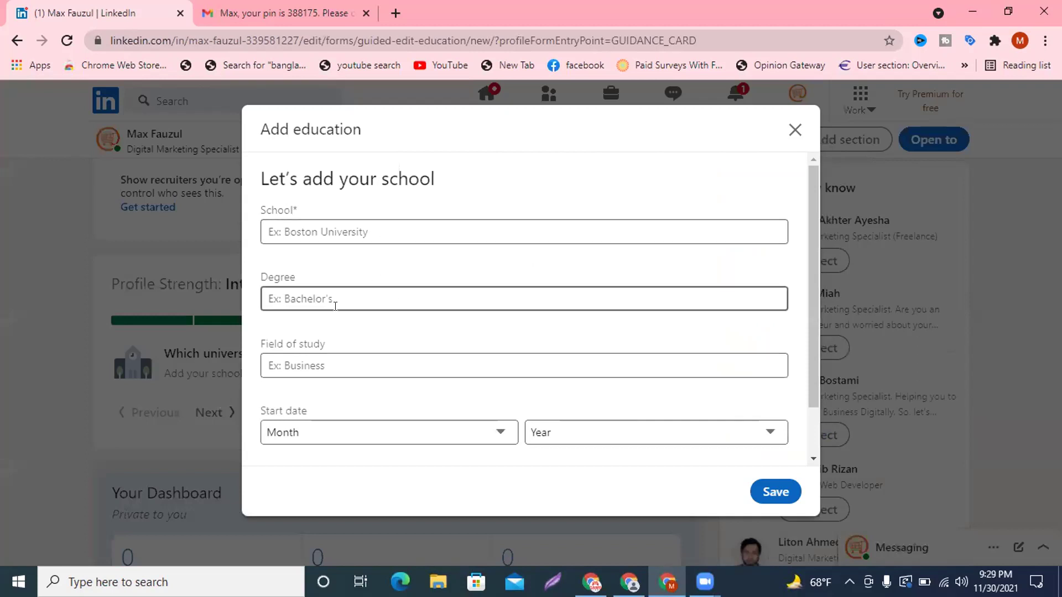
scroll(332, 349, "down", 1)
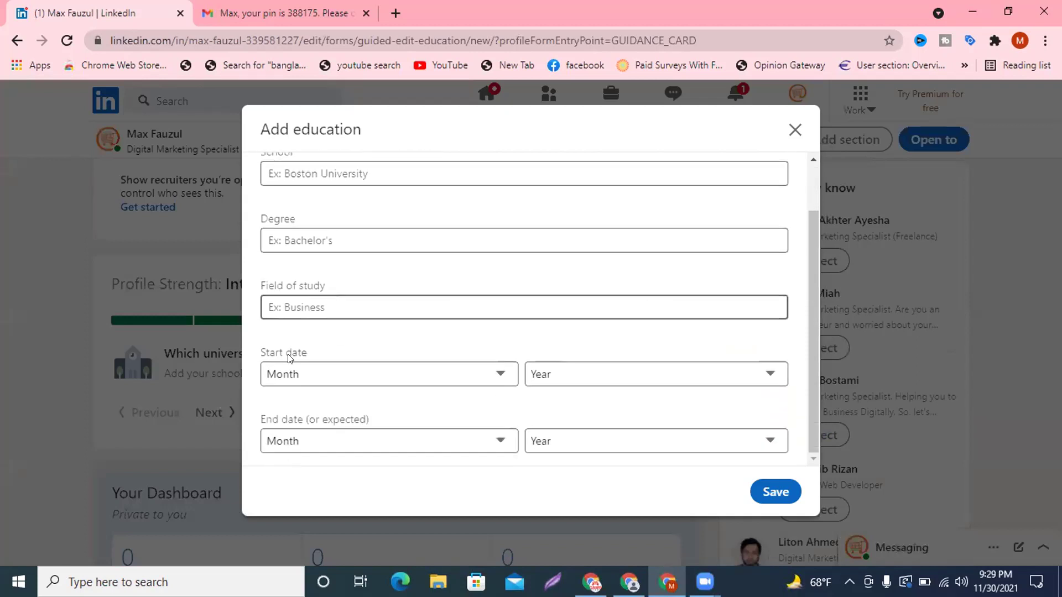
scroll(403, 365, "up", 1)
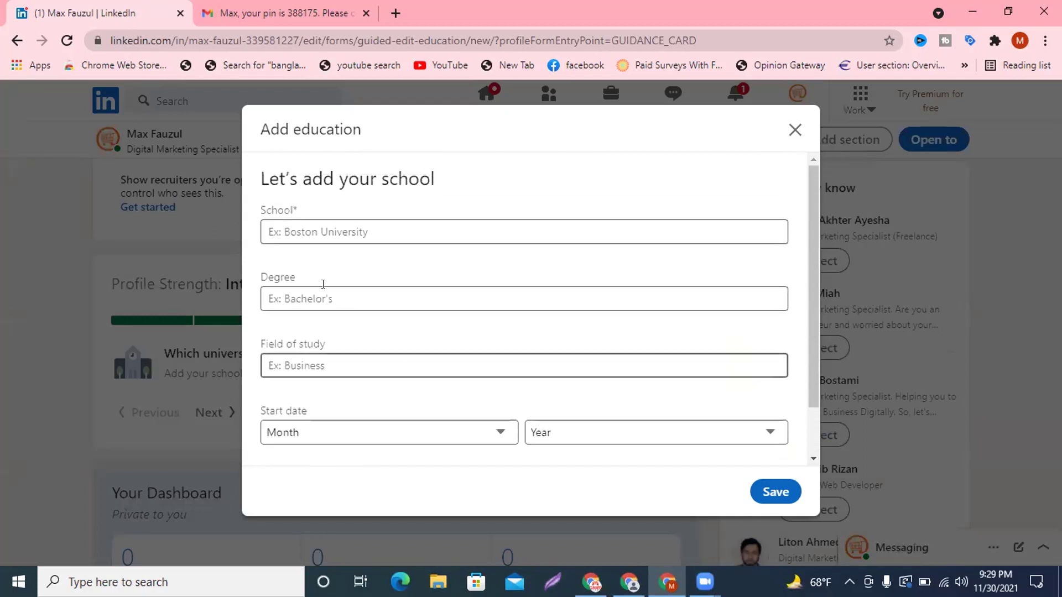
left_click(305, 232)
type("Digi")
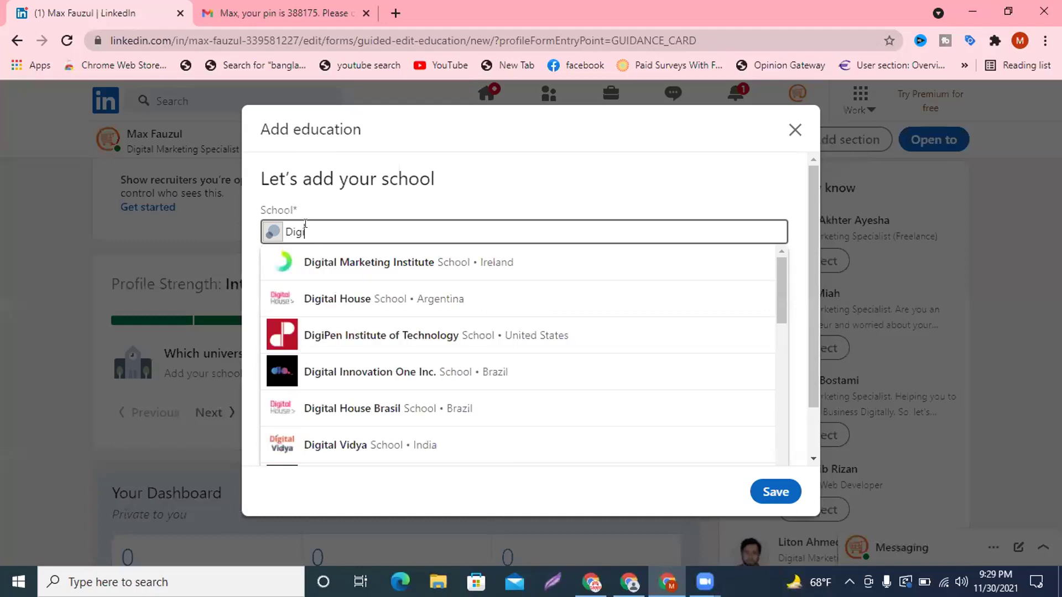
left_click(347, 265)
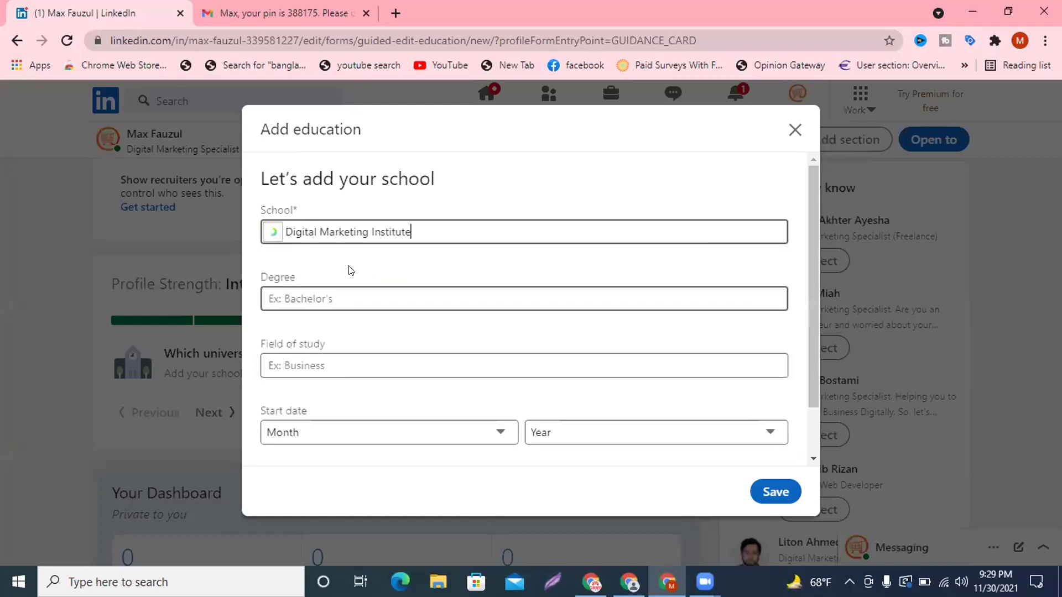
Set the degree to Diploma of Education, replacing the mistyped 'Social media' text.
left_click(310, 297)
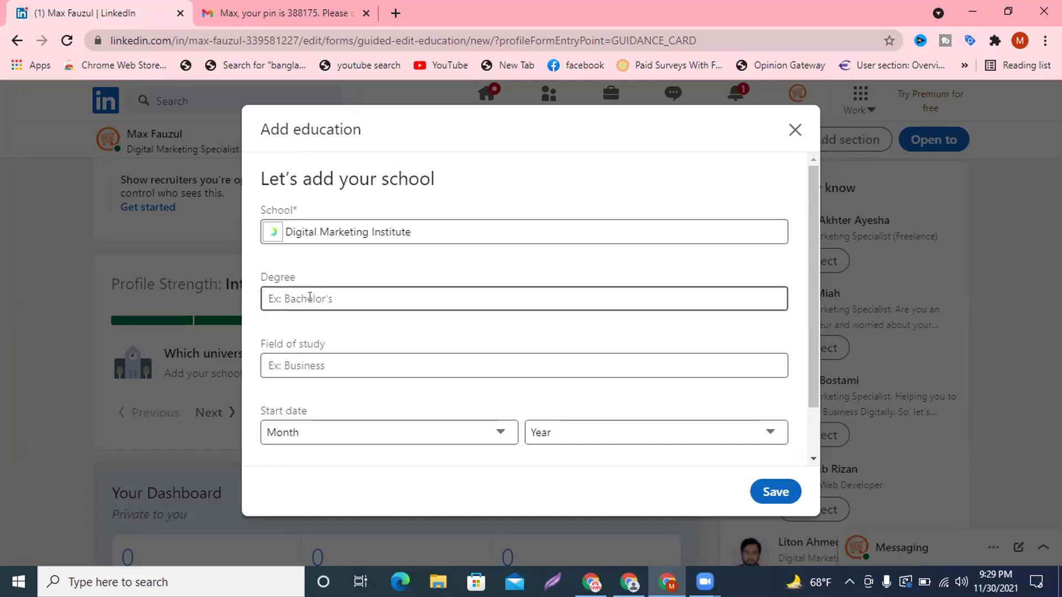
type("Social")
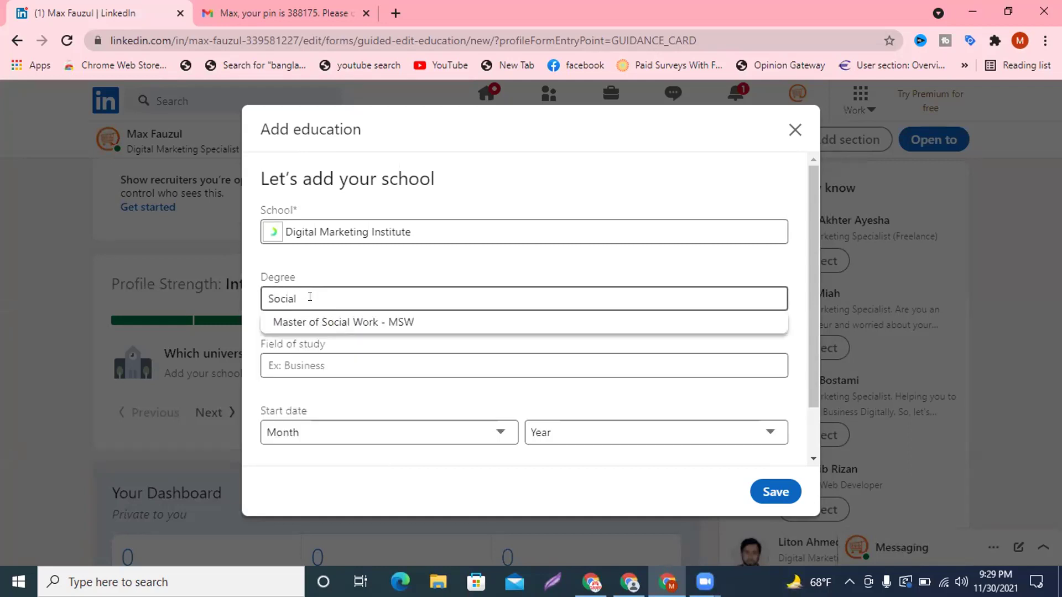
type(" media")
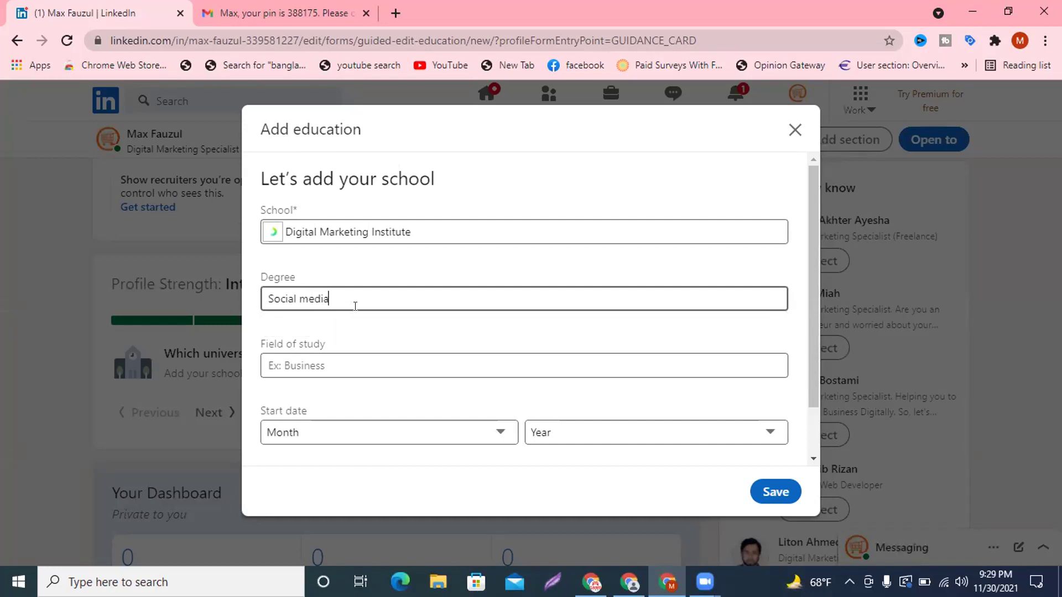
key("ctrl+a")
key("BackSpace")
type("digi")
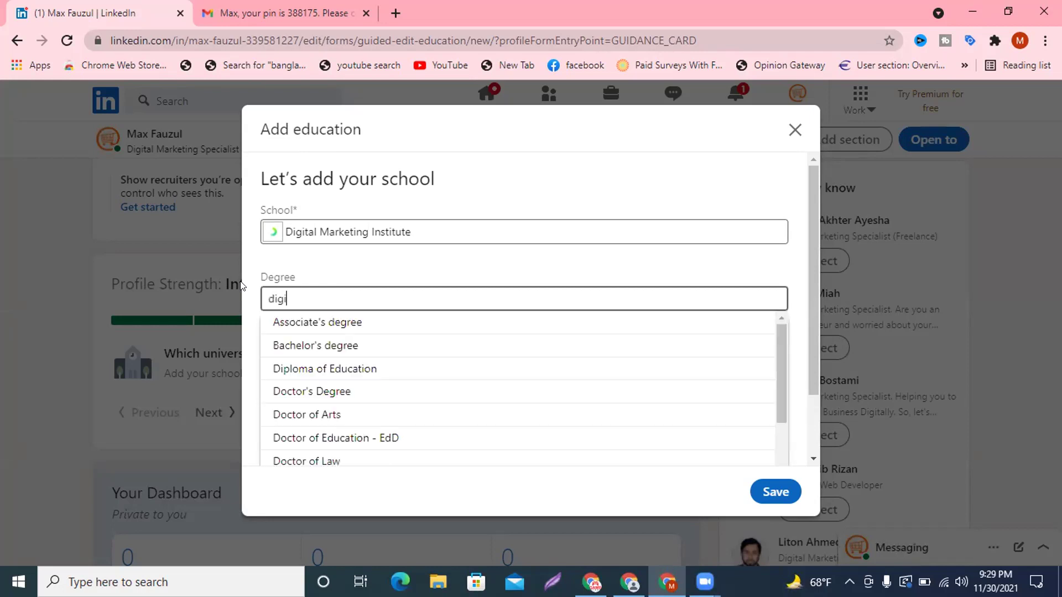
key("BackSpace")
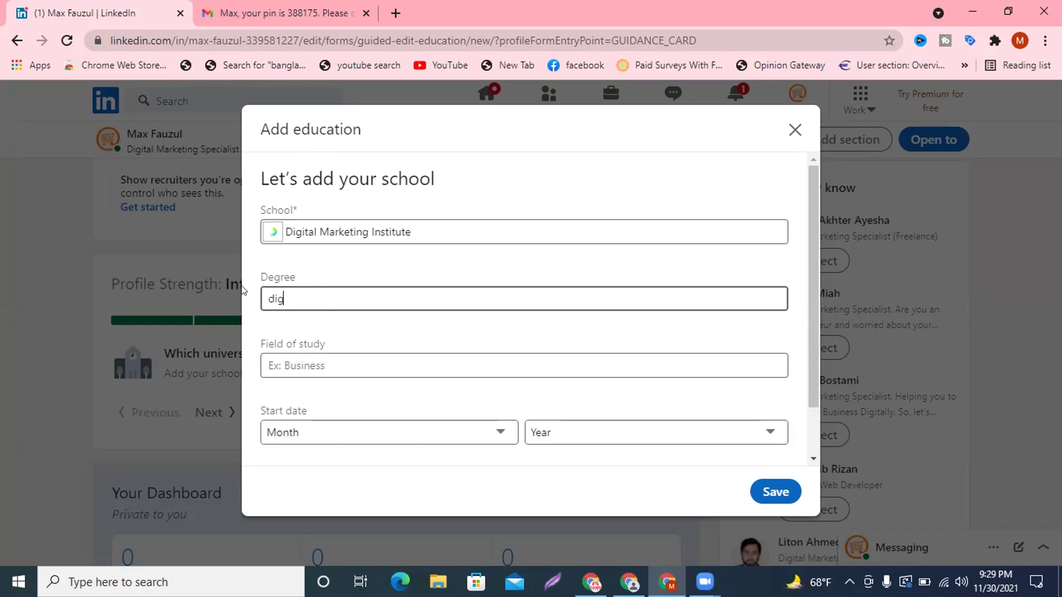
key("BackSpace")
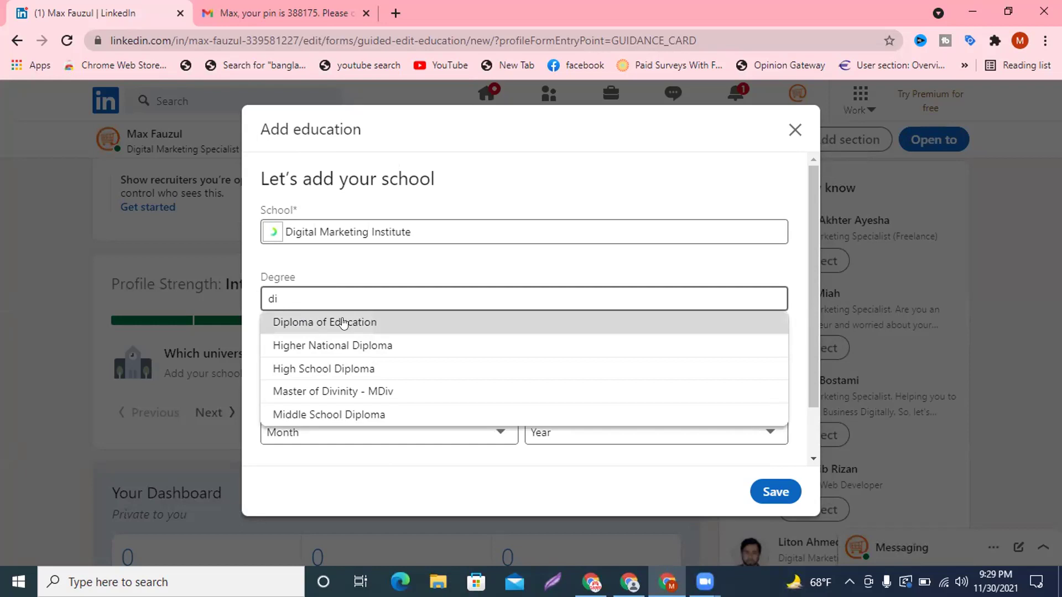
left_click(307, 327)
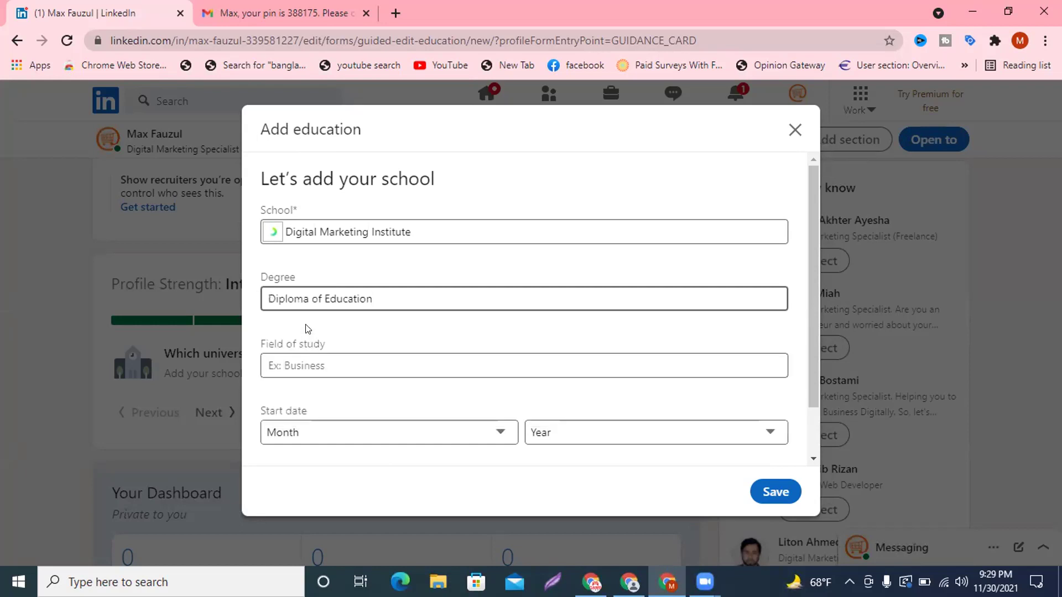
Set the field of study to Digital Communication and Media/Multimedia.
scroll(365, 358, "down", 1)
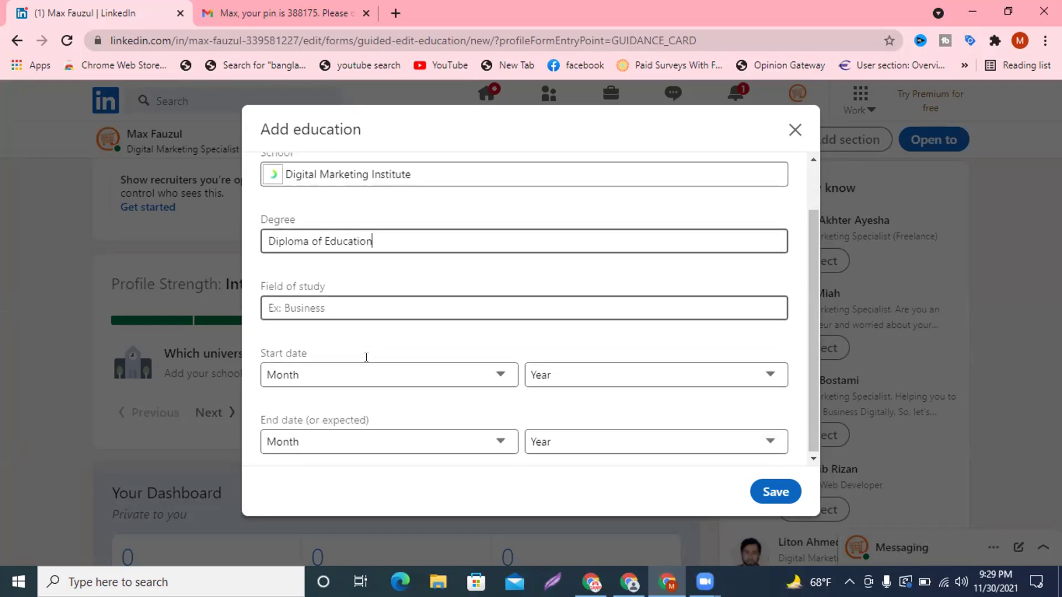
left_click(348, 316)
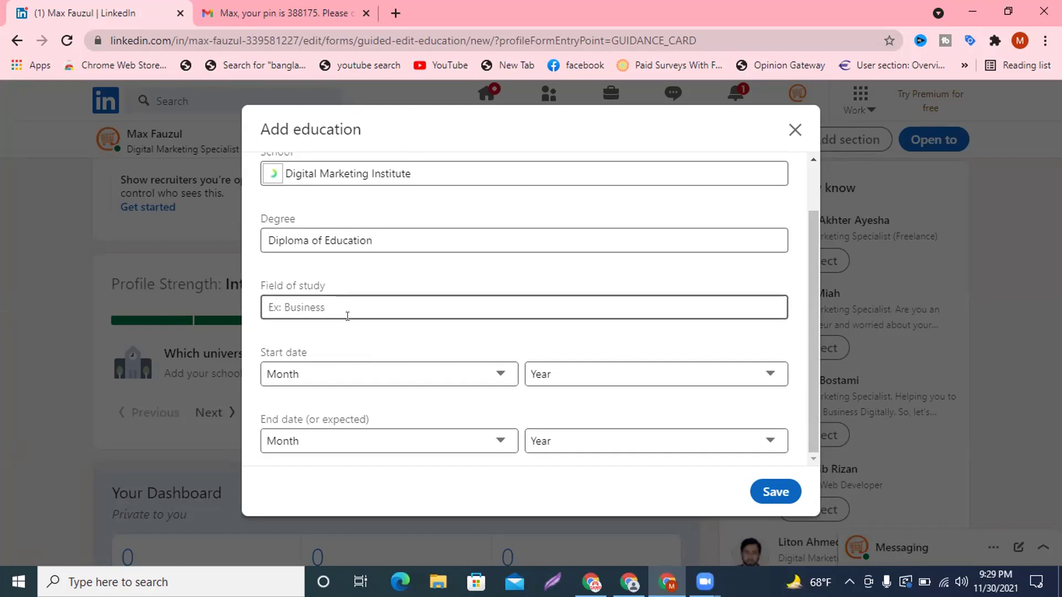
type("di")
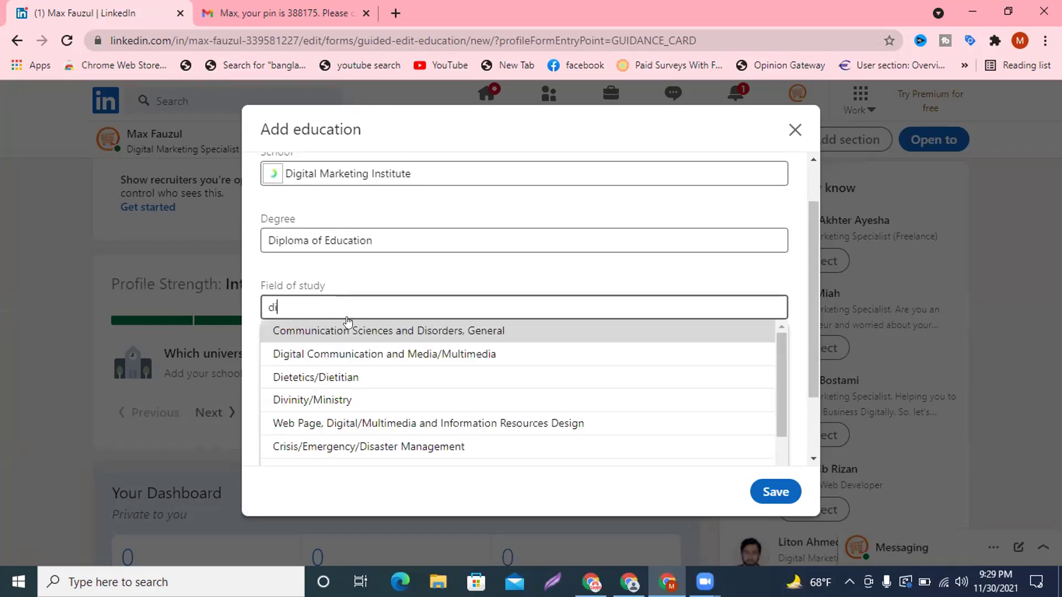
type("gi")
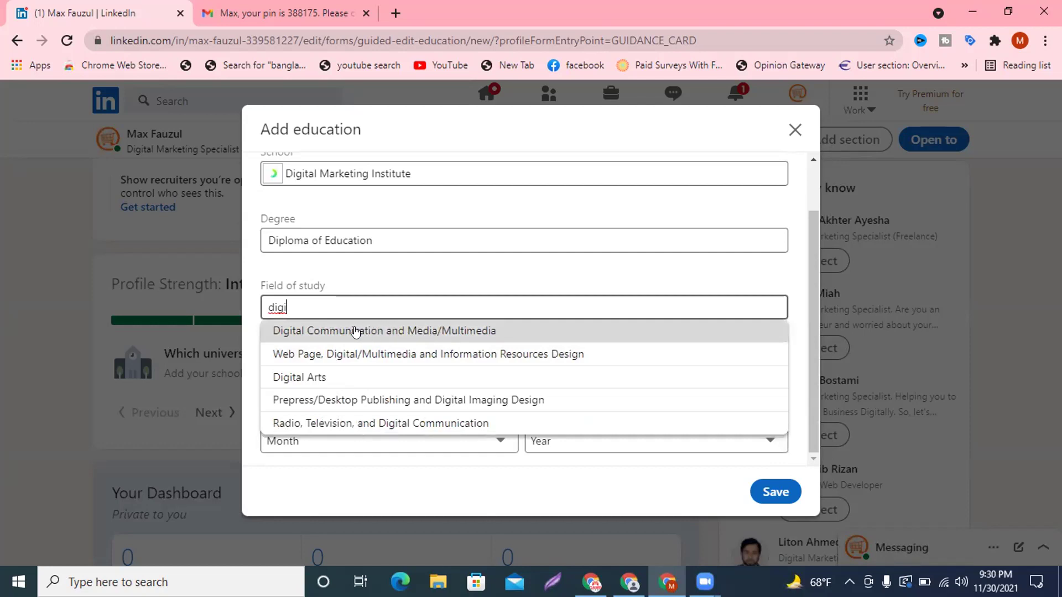
left_click(446, 331)
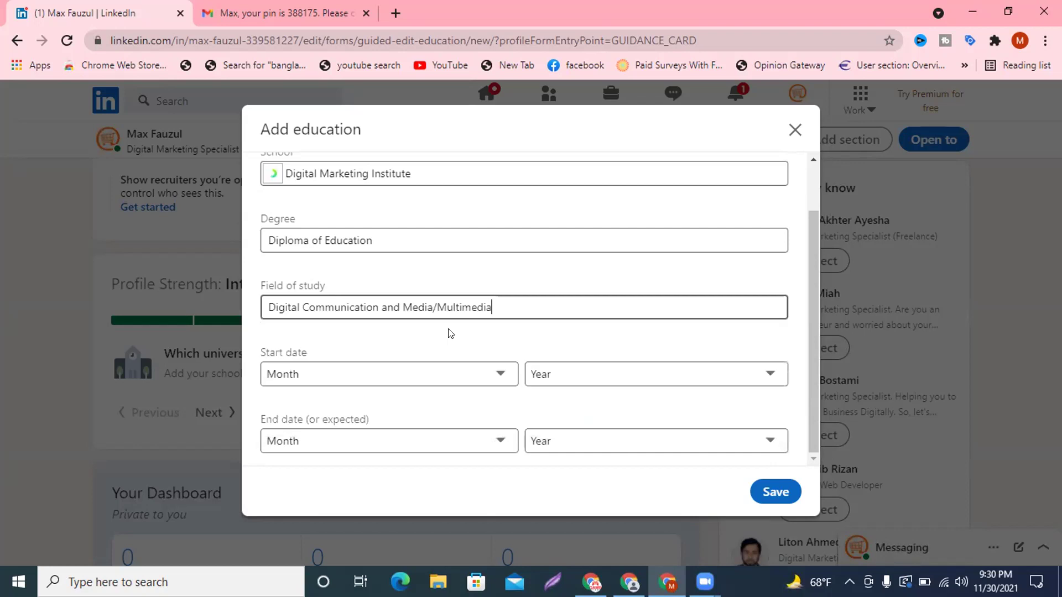
Set the start date to February 2021.
left_click(346, 377)
left_click(303, 200)
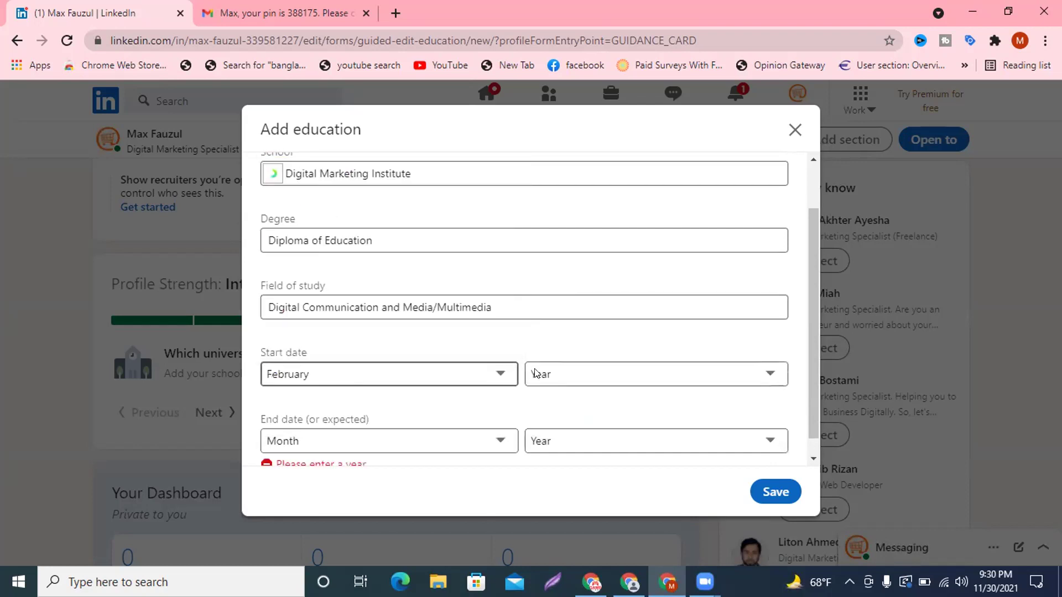
left_click(579, 378)
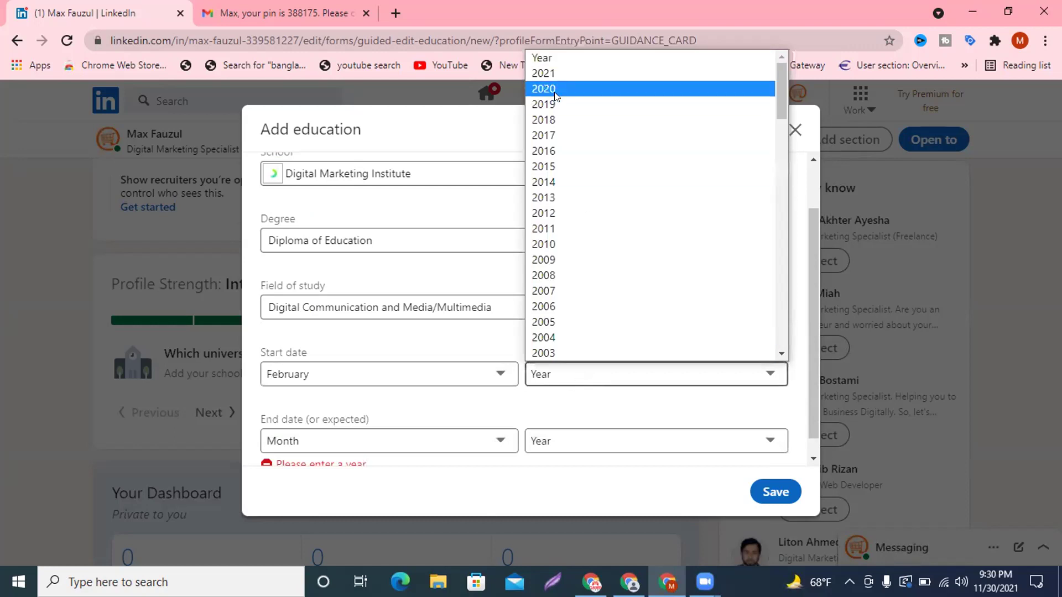
left_click(548, 75)
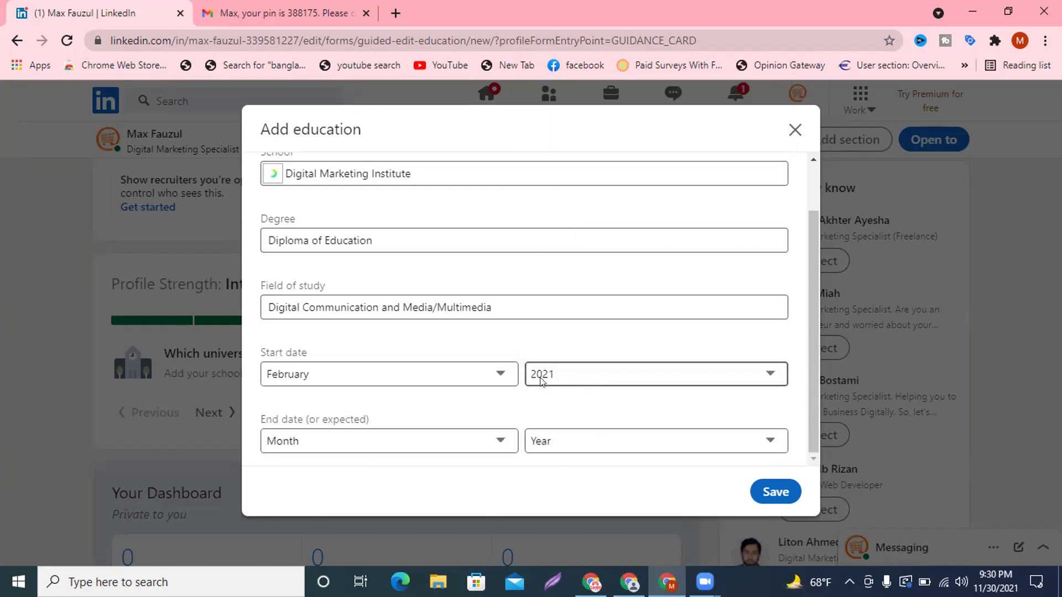
scroll(541, 381, "up", 1)
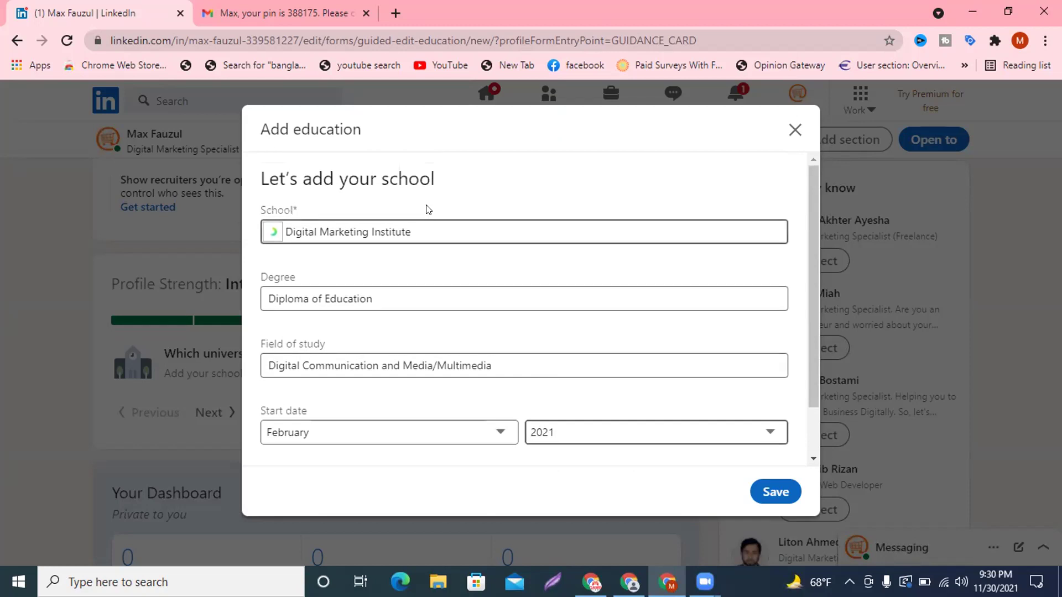
Save the Digital Marketing Institute education entry and begin adding 5 skills.
left_click(758, 490)
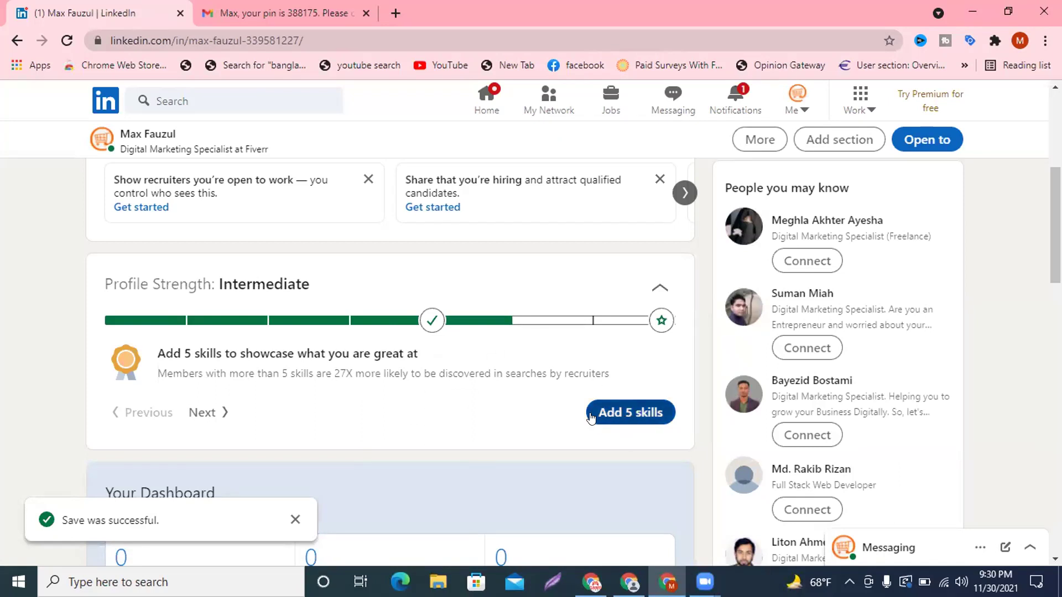
left_click(627, 418)
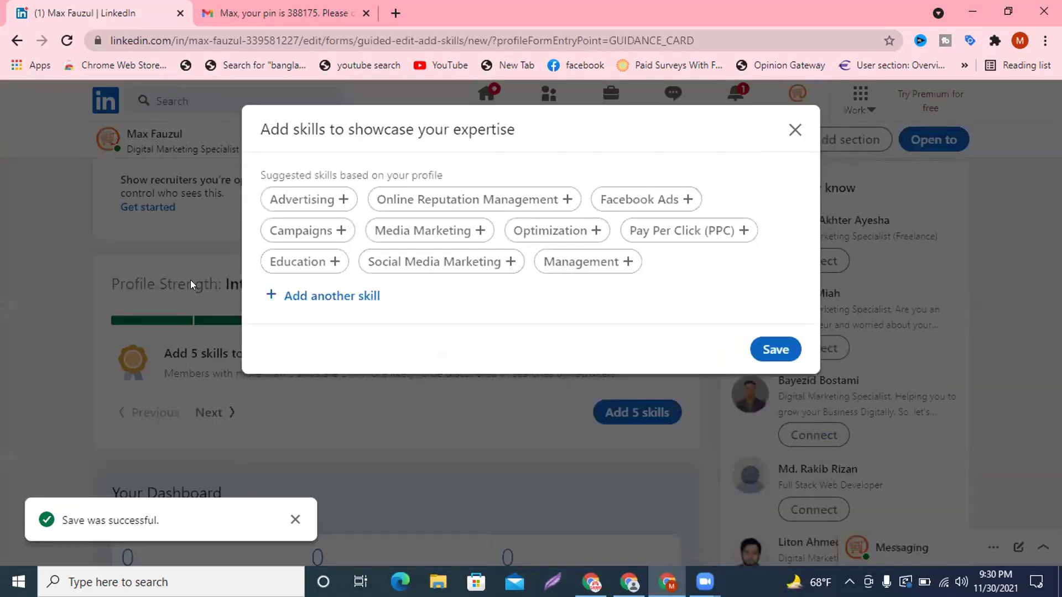
Add the suggested skills Advertising, Facebook Ads and Social Media Marketing.
left_click(339, 206)
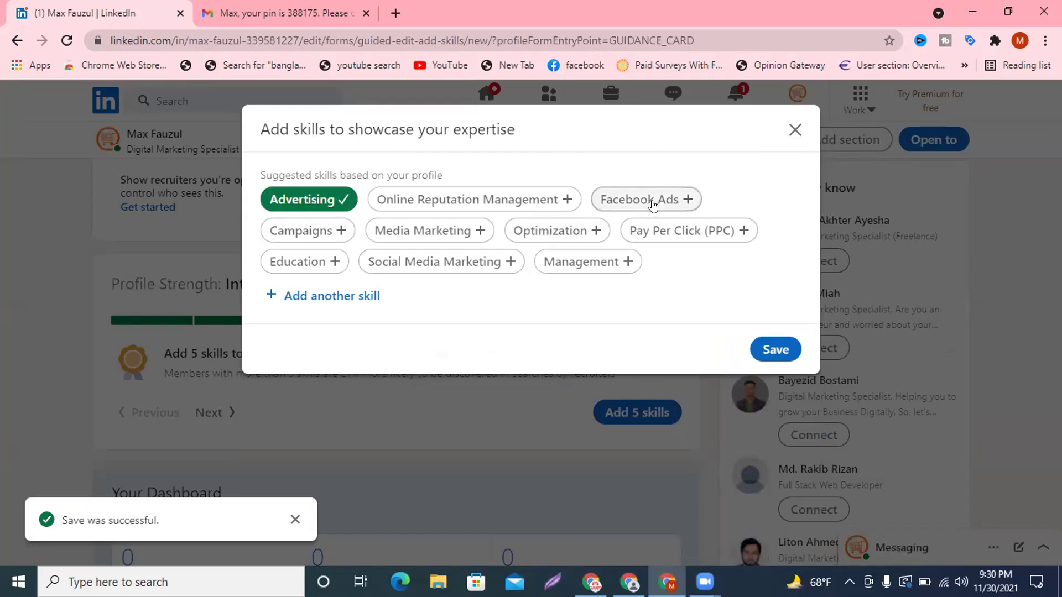
left_click(685, 199)
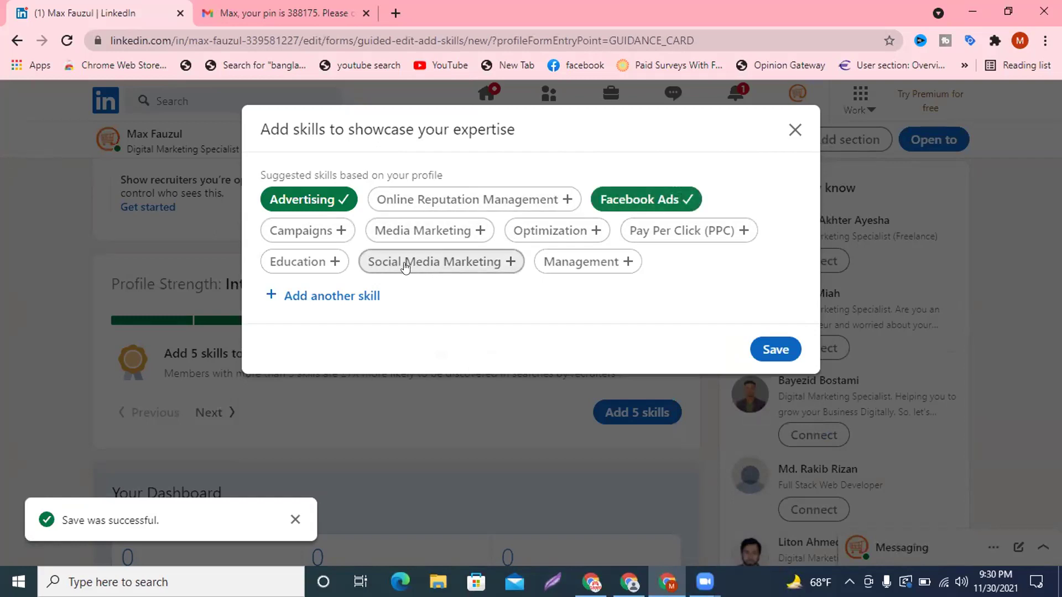
left_click(508, 262)
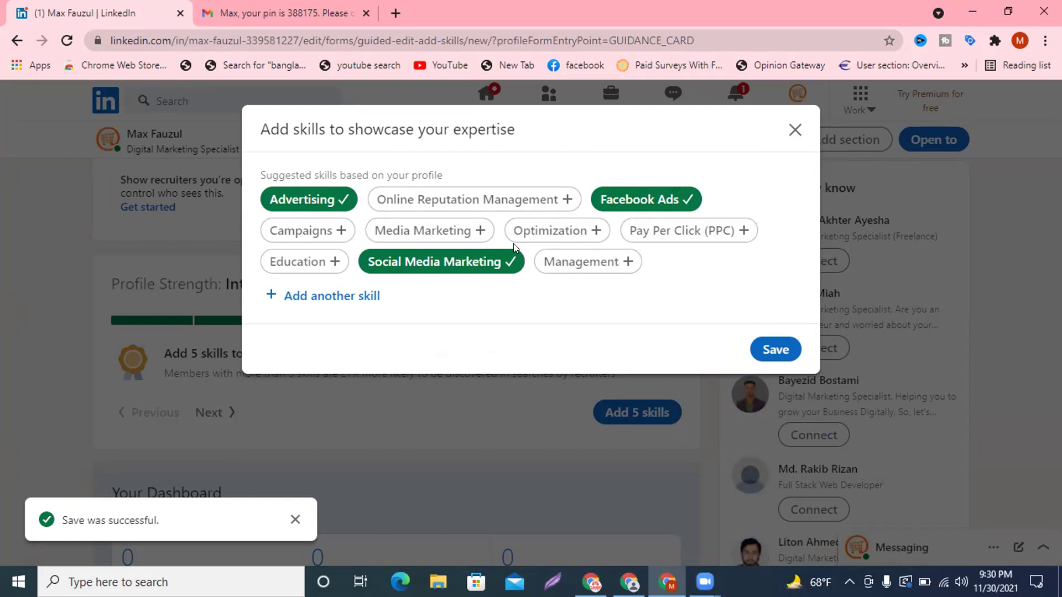
Search for and add Digital Marketing and Lead Generation as additional skills.
left_click(318, 299)
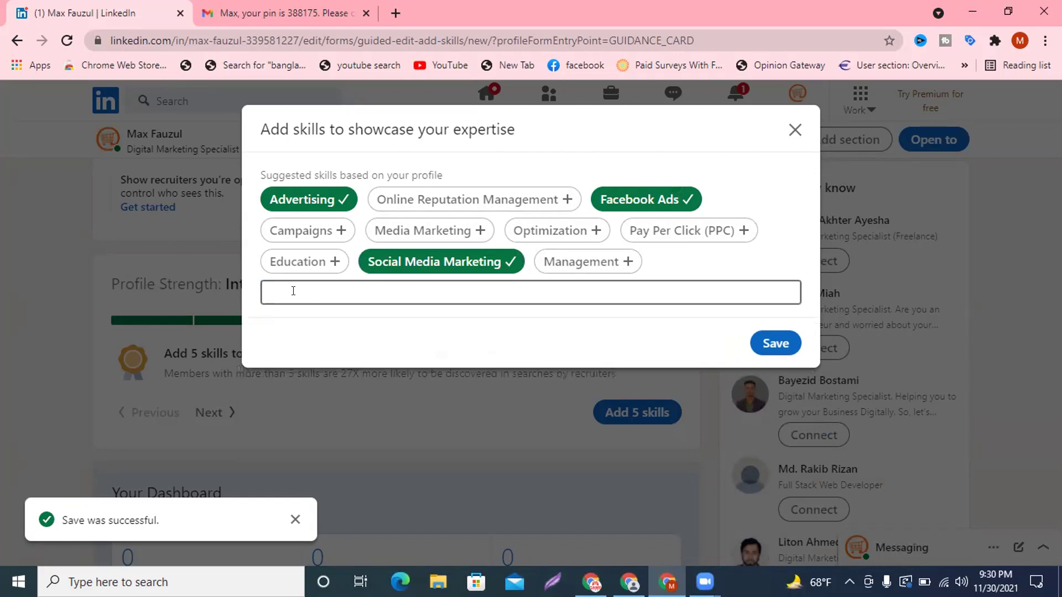
type("digital")
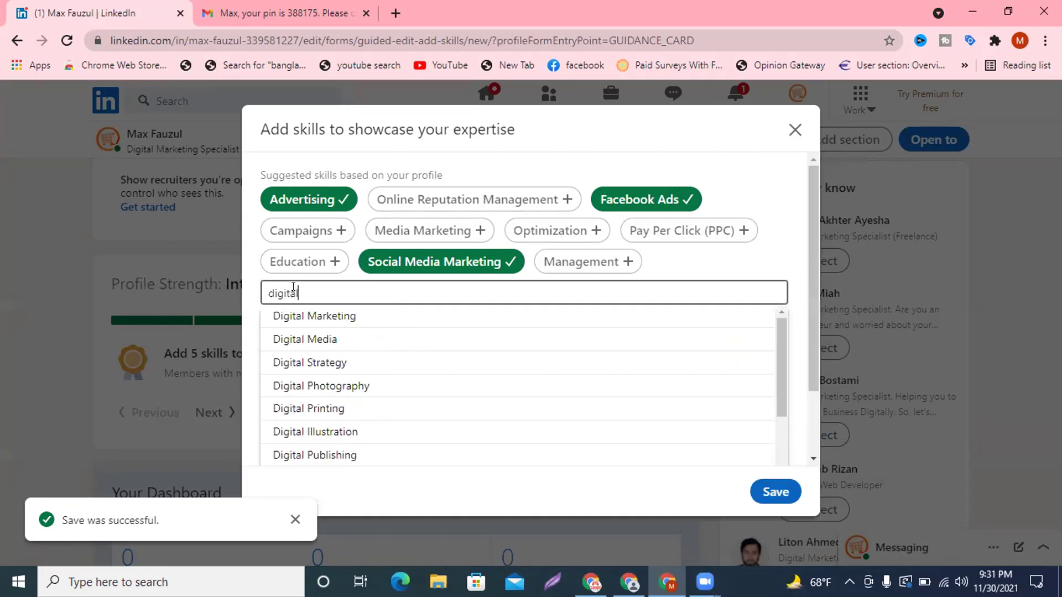
left_click(319, 328)
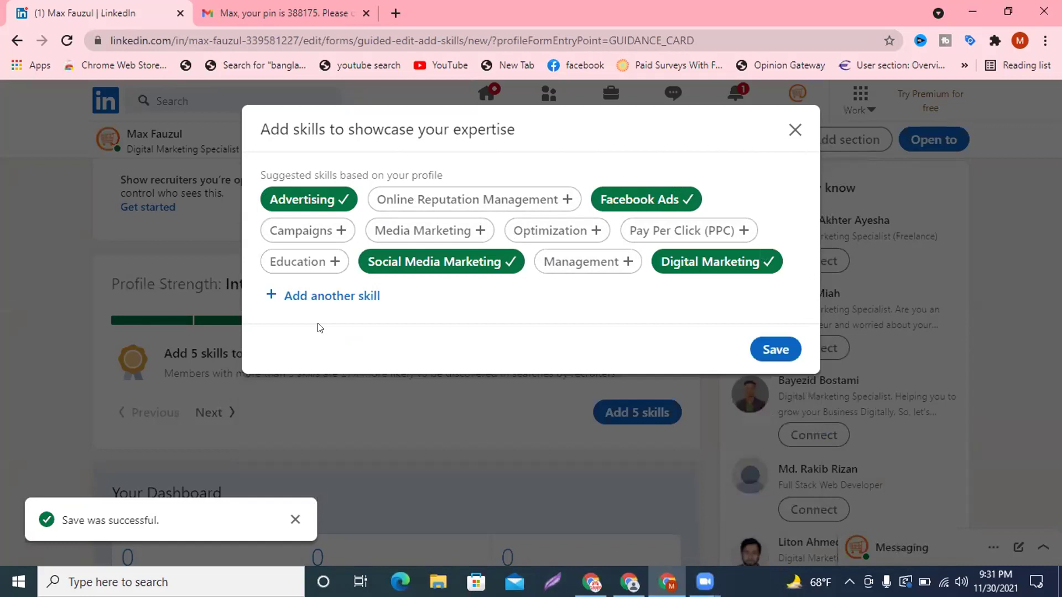
left_click(328, 299)
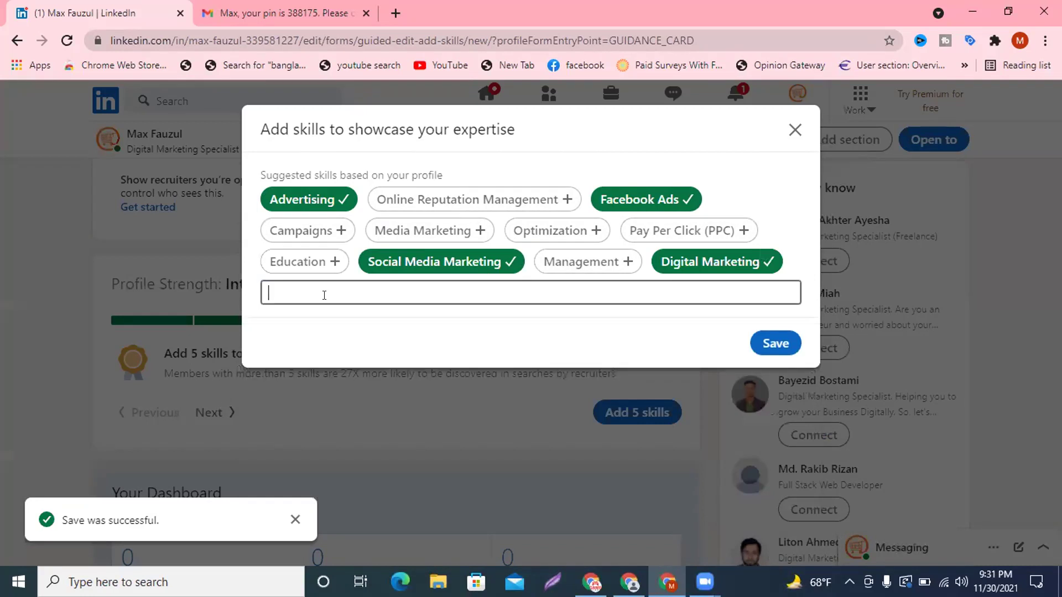
type("lea")
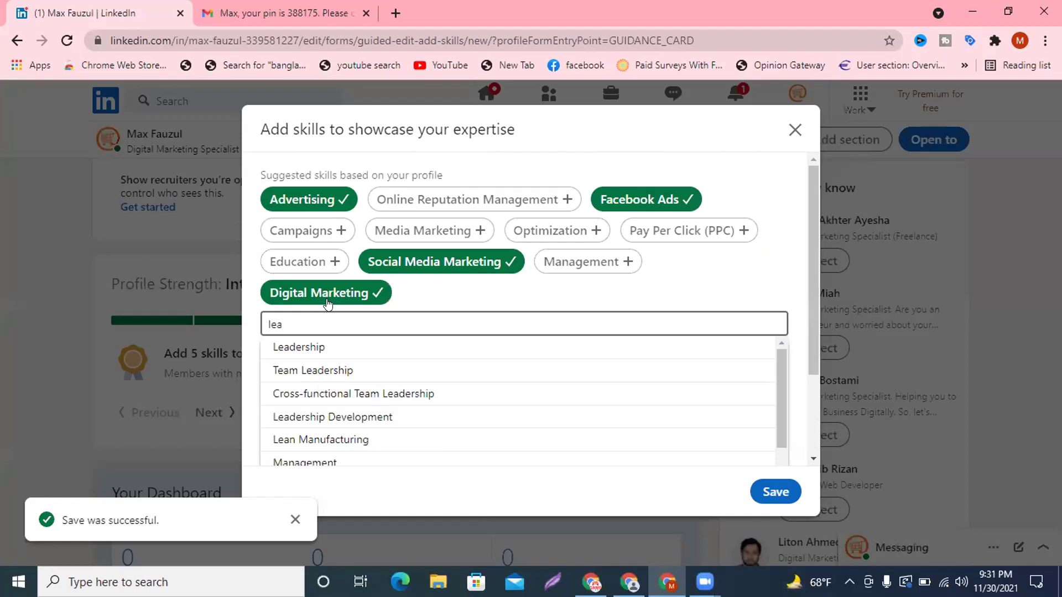
type("d gen")
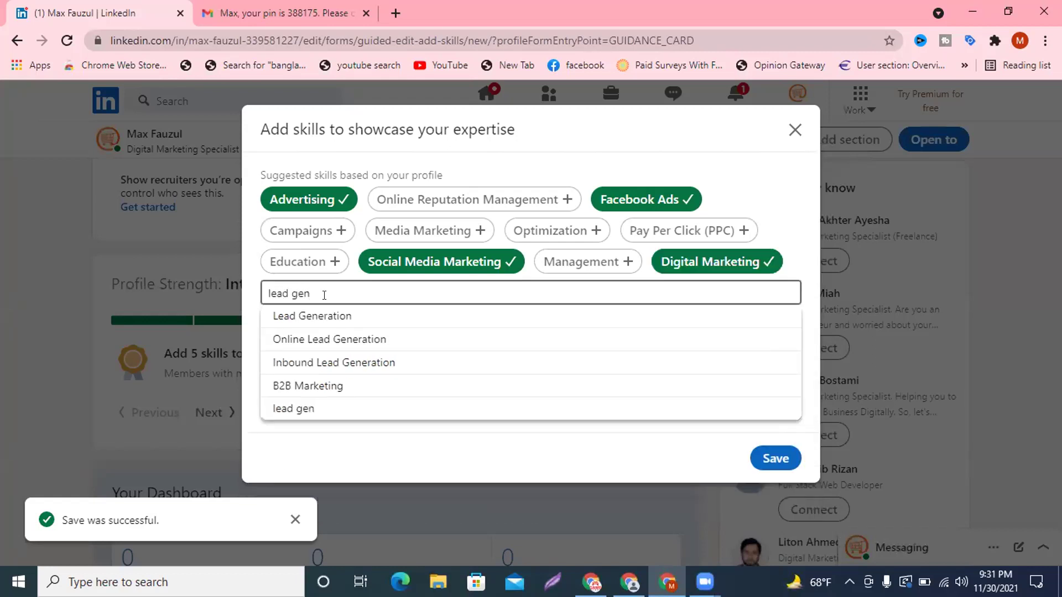
left_click(323, 320)
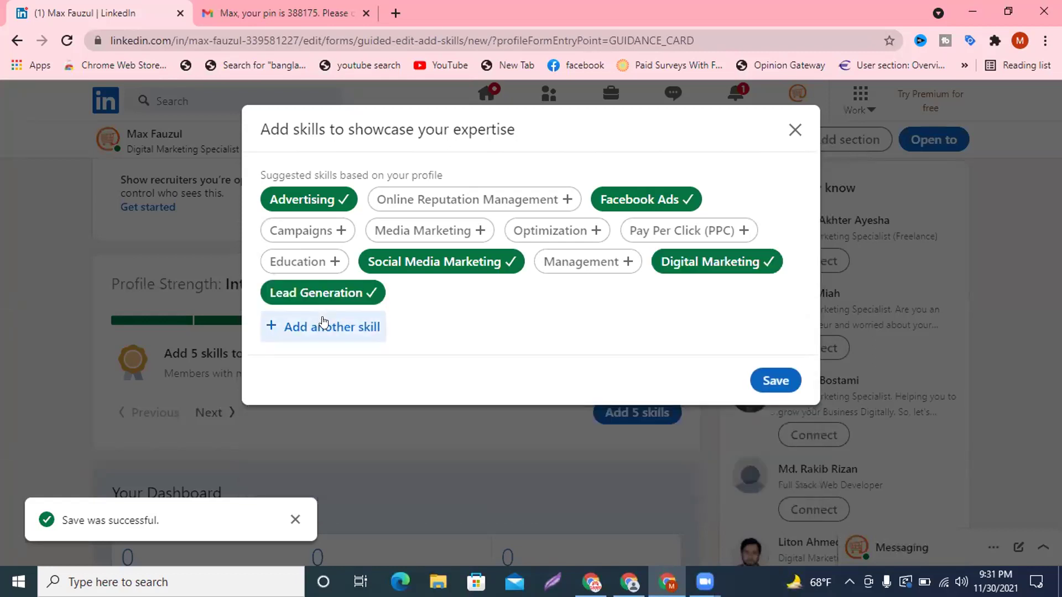
left_click(333, 325)
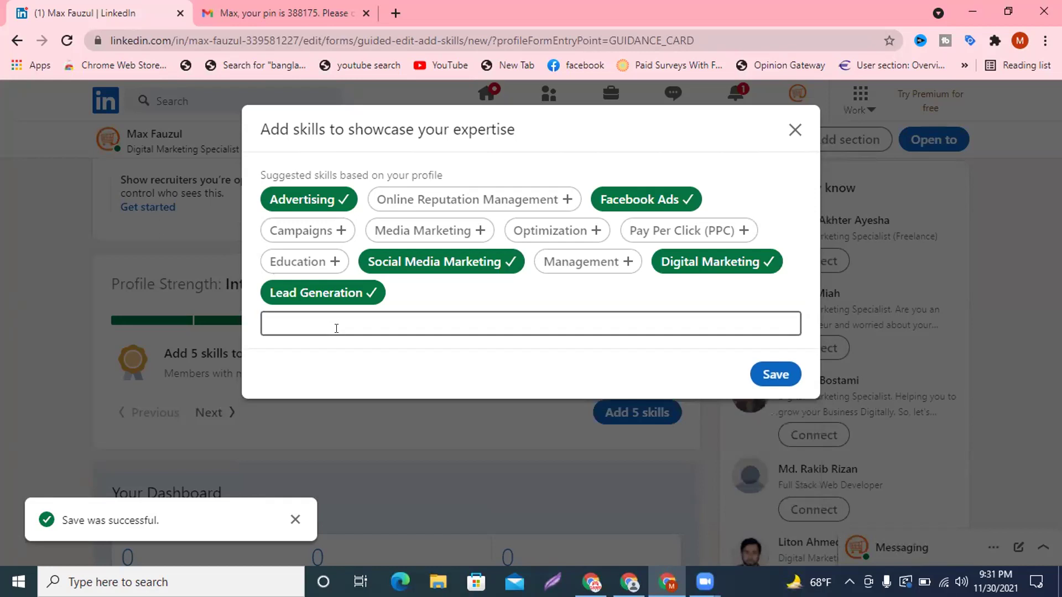